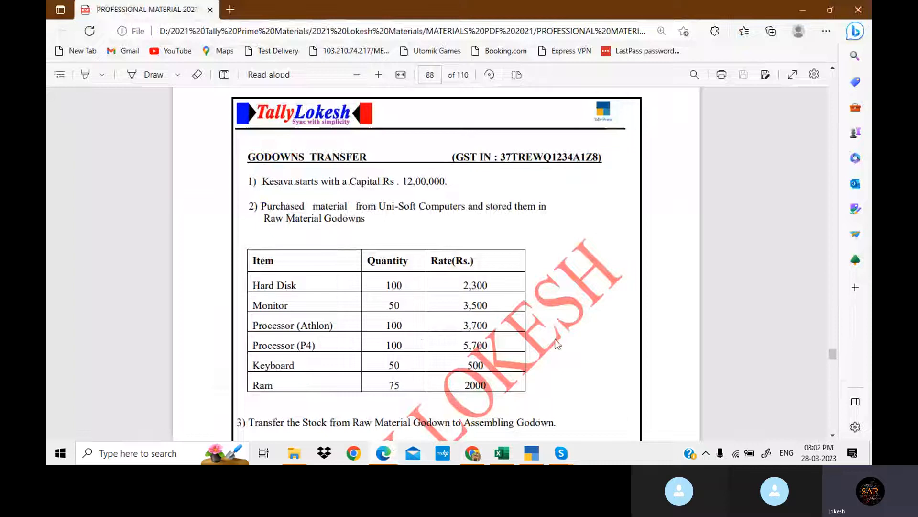
Step: Copy the title GODOWNS TRANSFER from the PDF, switch to TallyPrime and start a new company named GODOWNS TRANSFER2
scroll(557, 343, down, 1)
scroll(557, 343, up, 1)
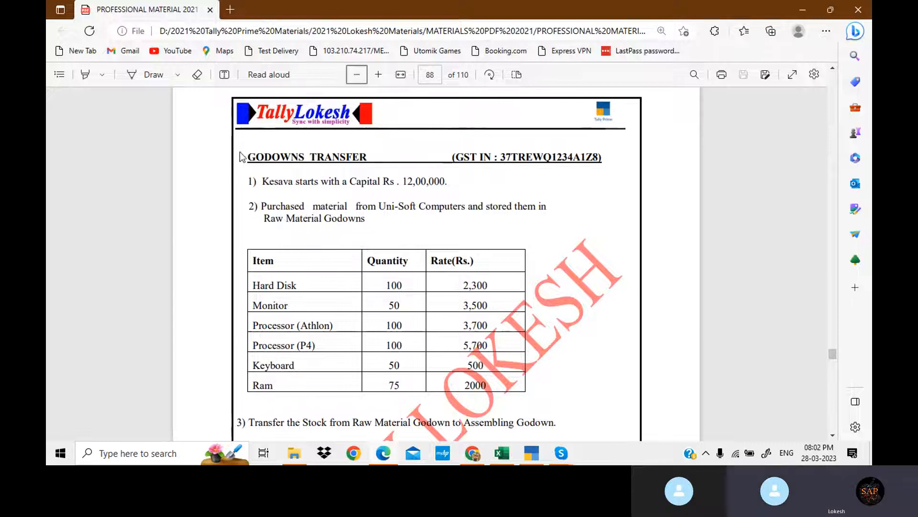
drag(250, 156, 367, 156)
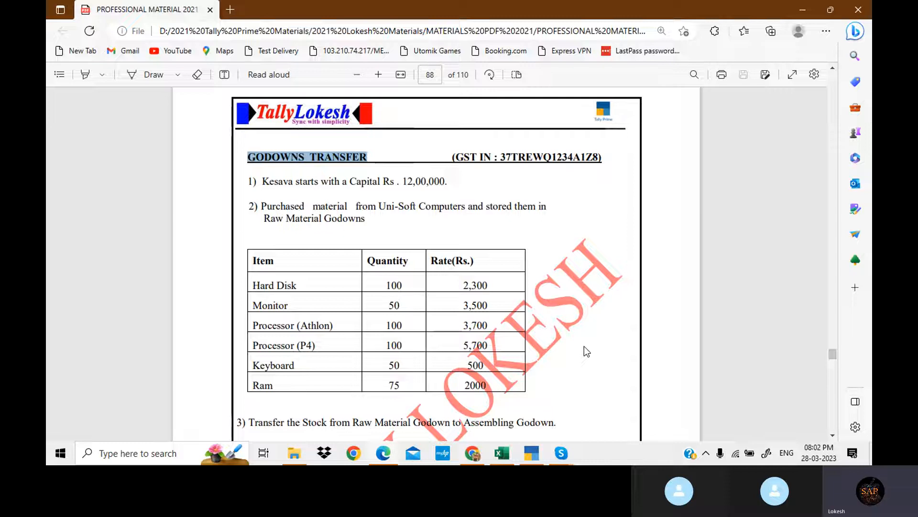
click(532, 449)
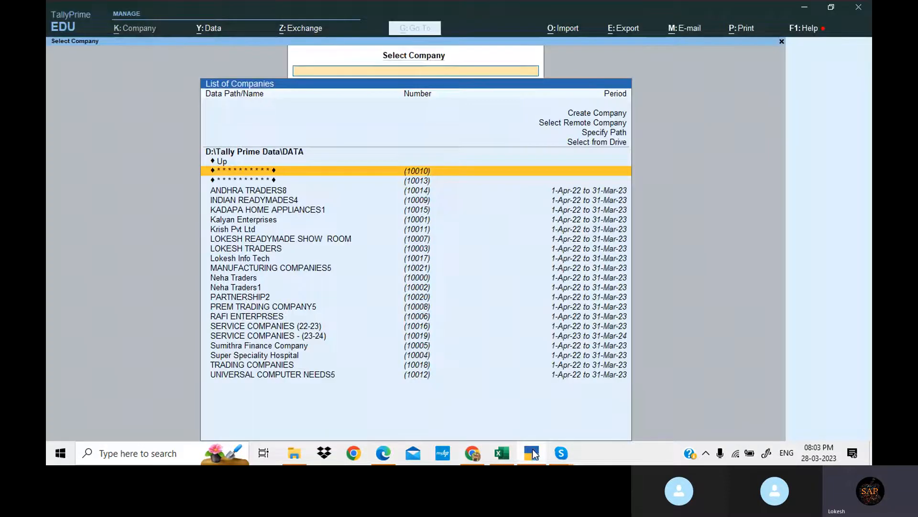
click(583, 115)
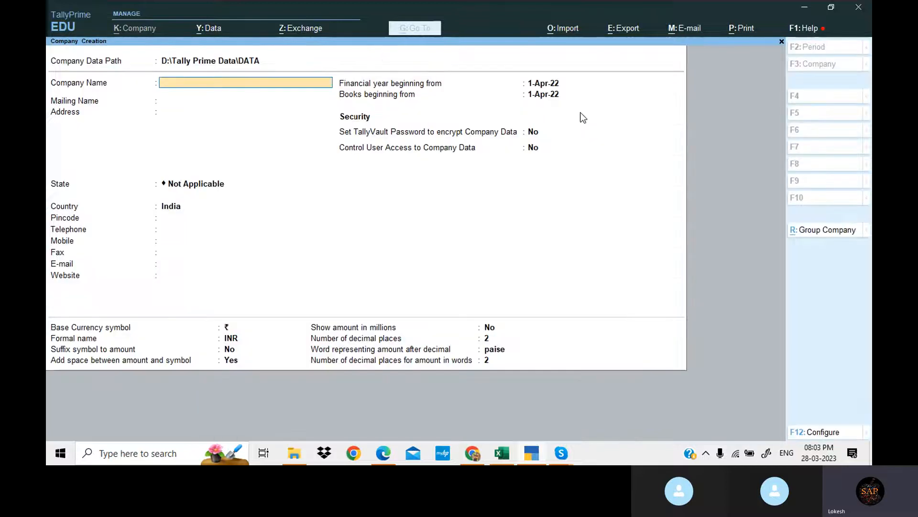
text(GODOWNS TRANSFER)
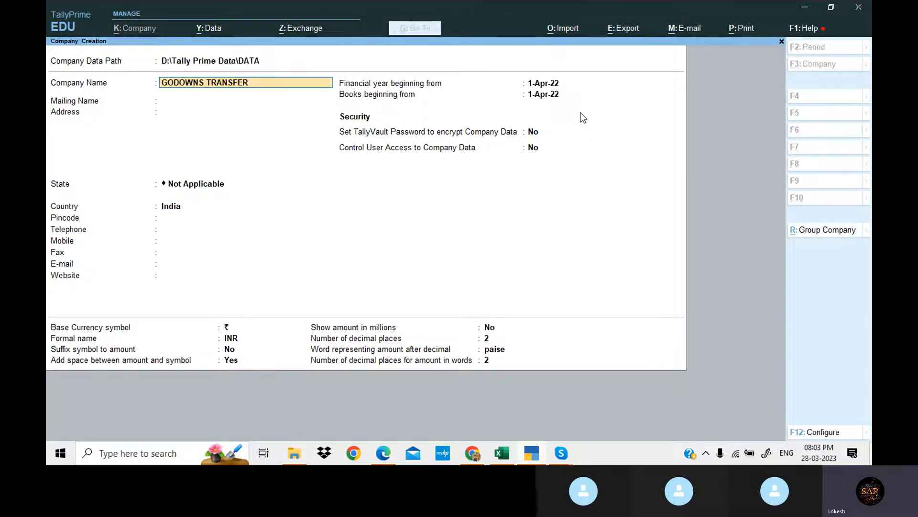
text(2)
key(Return)
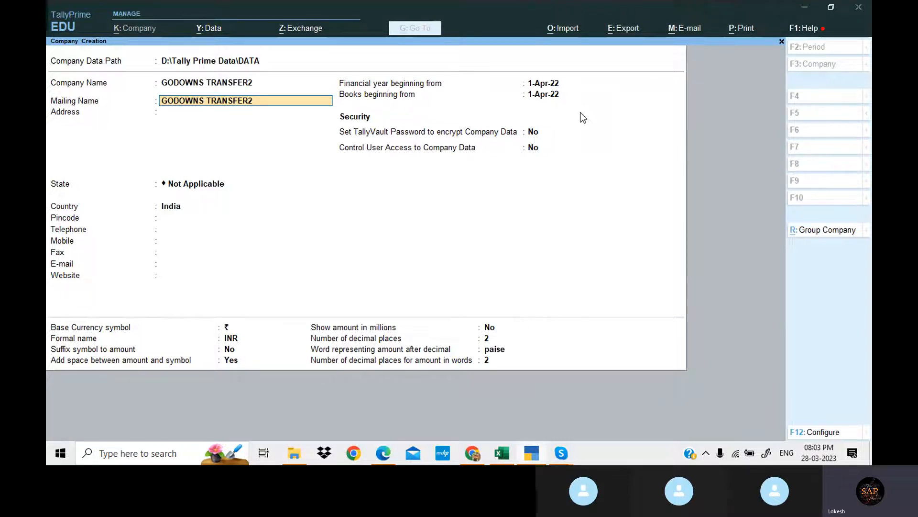
Step: Keep the mailing name, set the company's state to Andhra Pradesh and save the new company
key(Return)
key(Return)
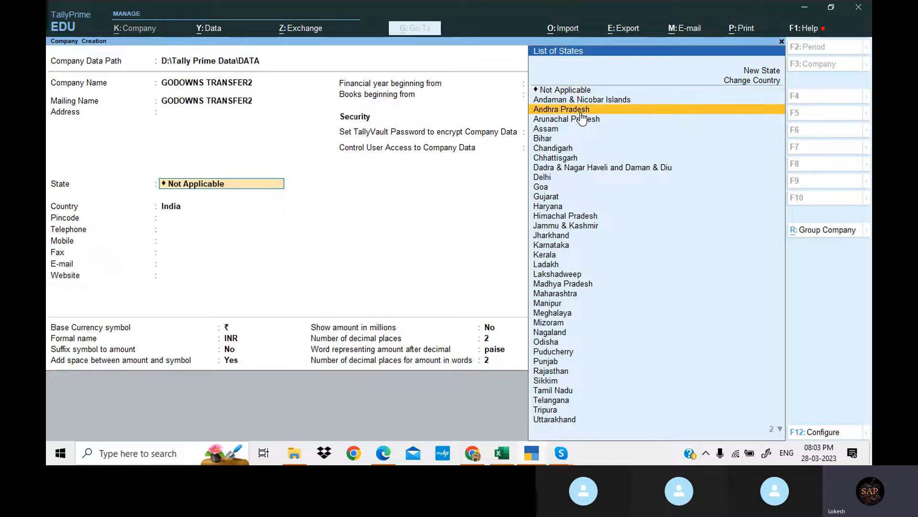
click(581, 113)
key(Return)
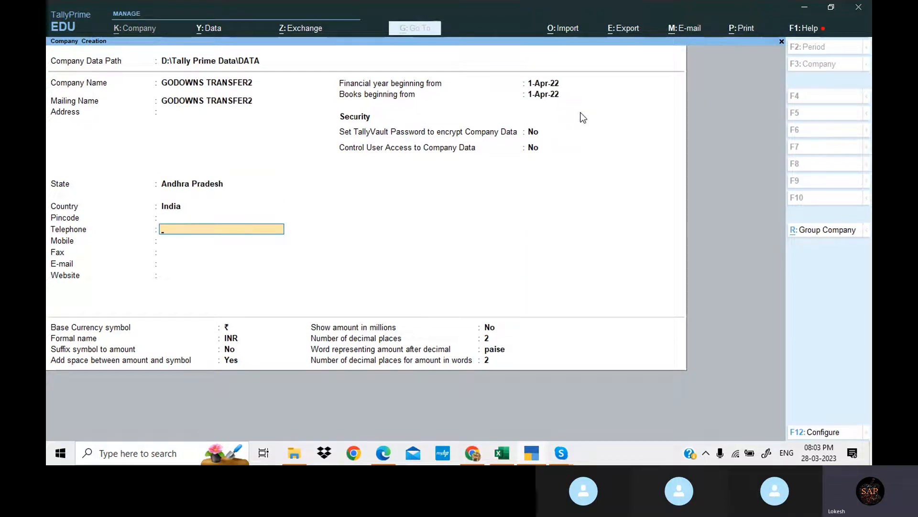
key(ctrl)
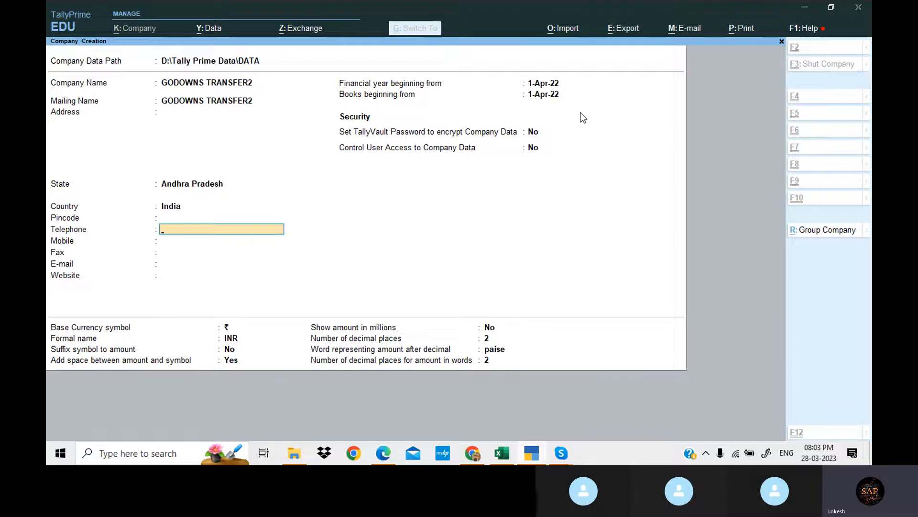
key(ctrl+a)
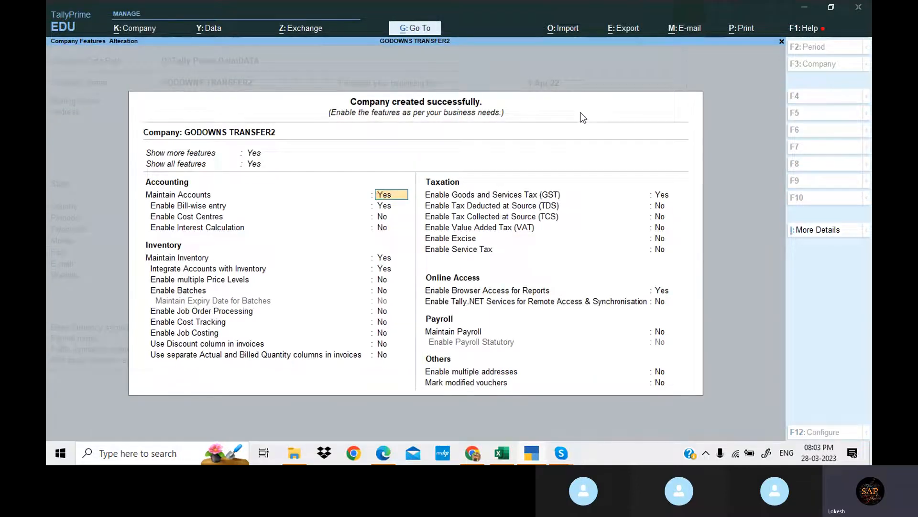
Step: Disable bill-wise entry in the company features, keep the other features as they are and open the company GST details
key(Return)
text(n)
key(Return)
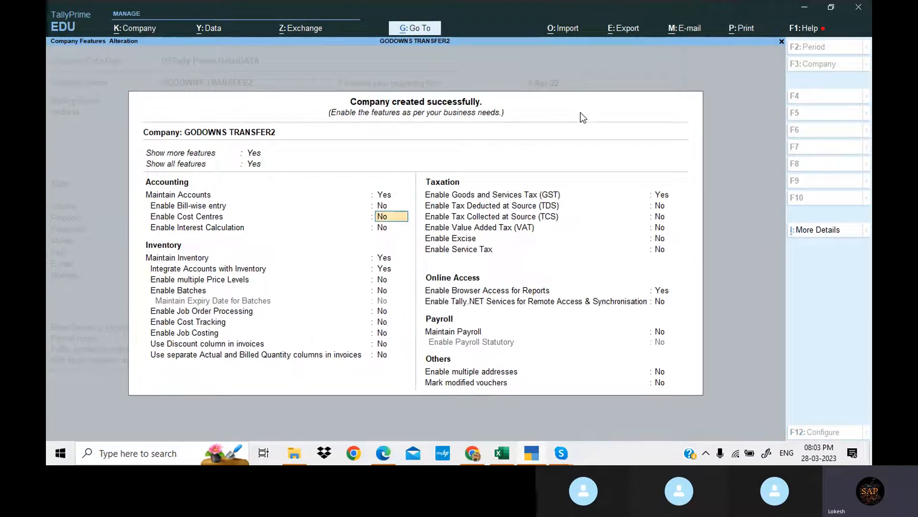
key(Return)
key(Return)
key(Return)
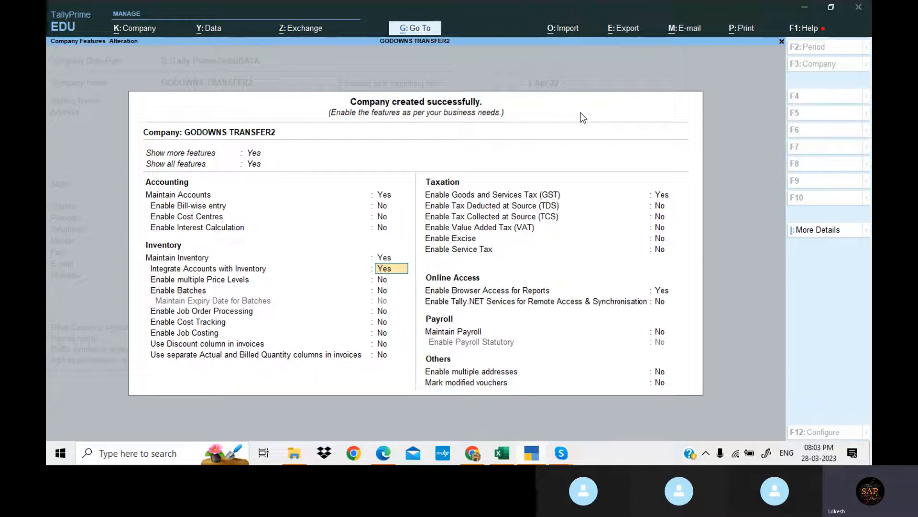
key(Return)
key(Return)
key(Return)
key(Return)
key(Return)
key(Return)
key(Return)
key(Return)
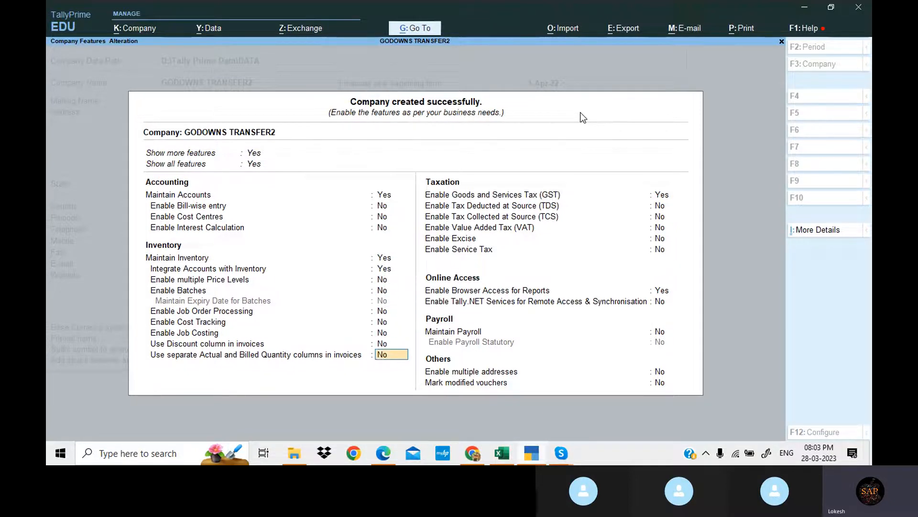
key(Return)
key(Return)
key(Return)
key(Return)
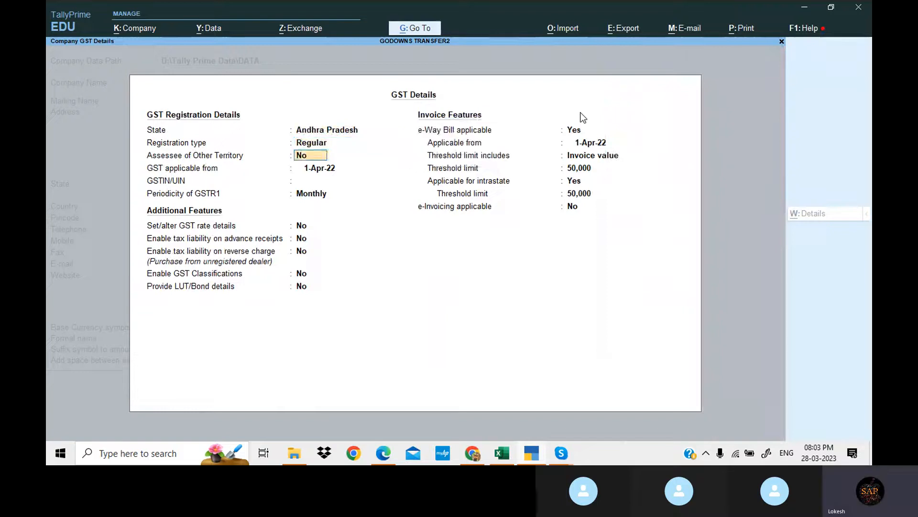
Step: Copy the company's GSTIN from the PDF into the GST details, keep monthly GSTR1 periodicity, and save the GST details and company features
key(alt+Tab)
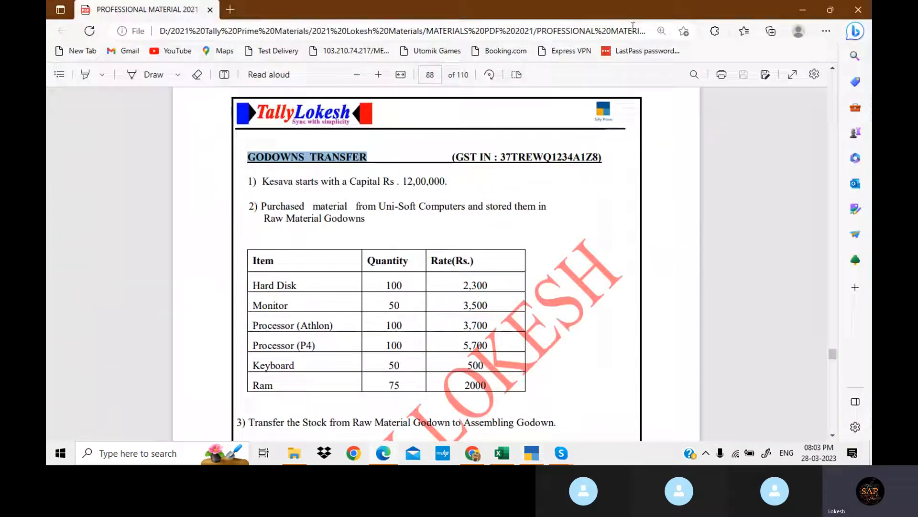
drag(500, 157, 596, 156)
key(ctrl+c)
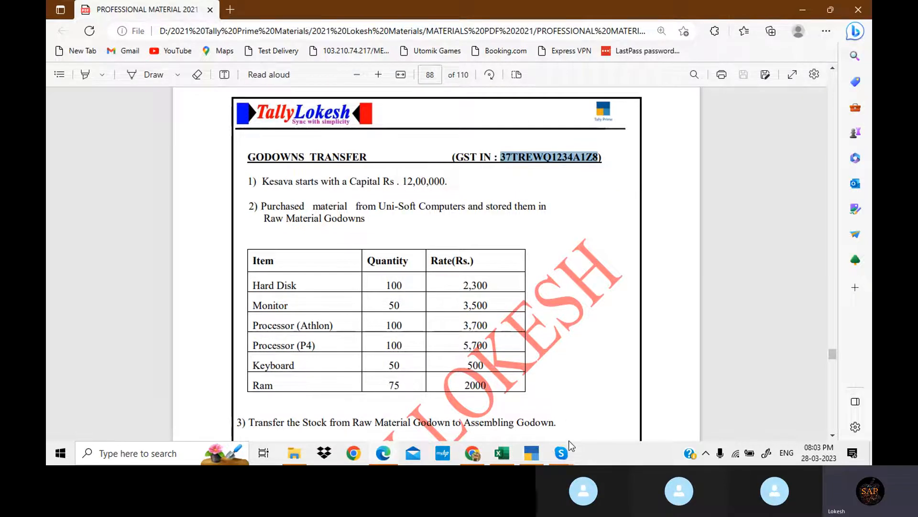
click(532, 453)
key(ctrl+v)
key(Return)
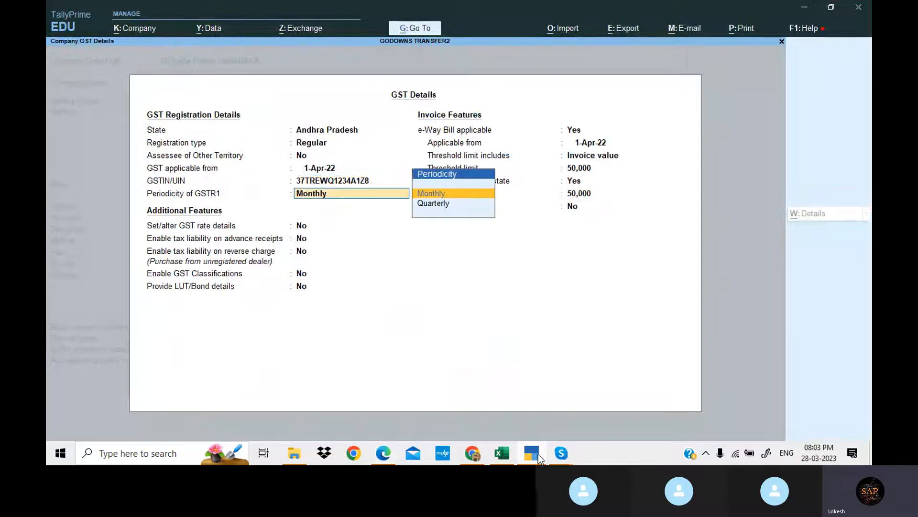
key(Return)
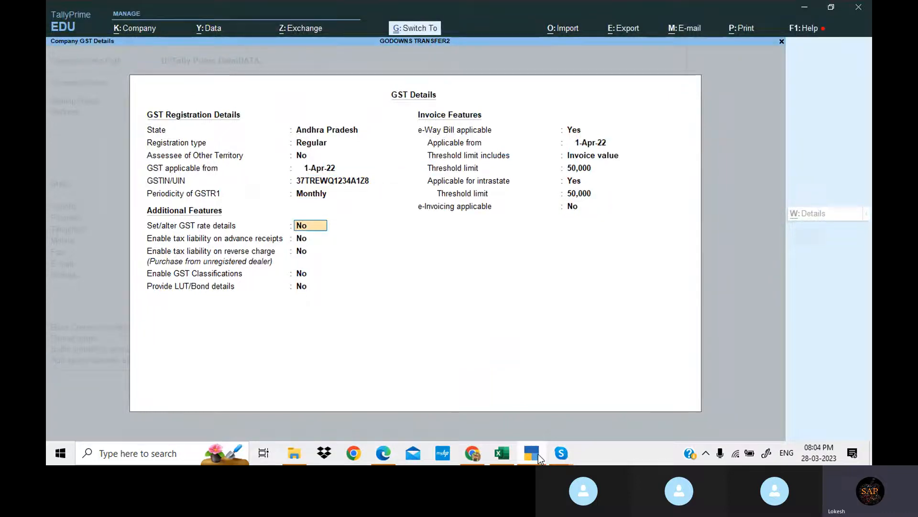
key(ctrl+a)
key(ctrl+a)
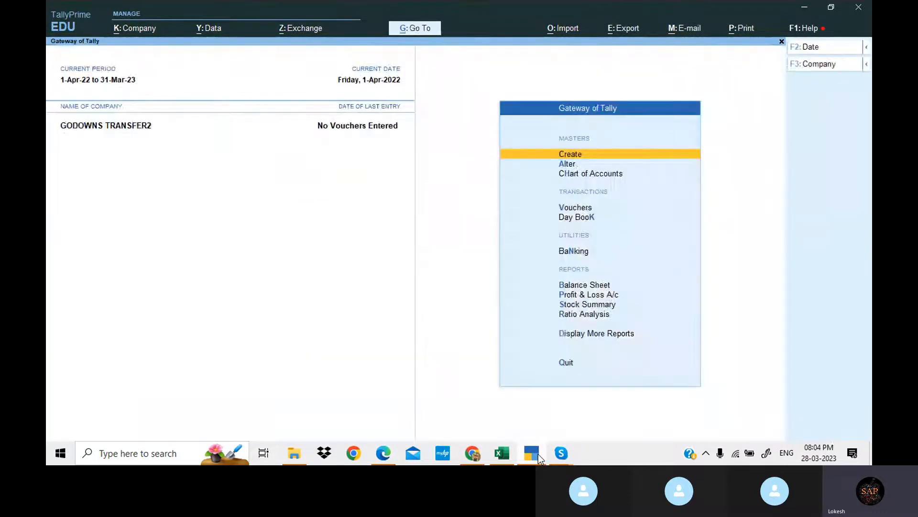
Step: Open a new receipt voucher for the GODOWNS TRANSFER2 company
key(Down)
key(Down)
key(Down)
key(Return)
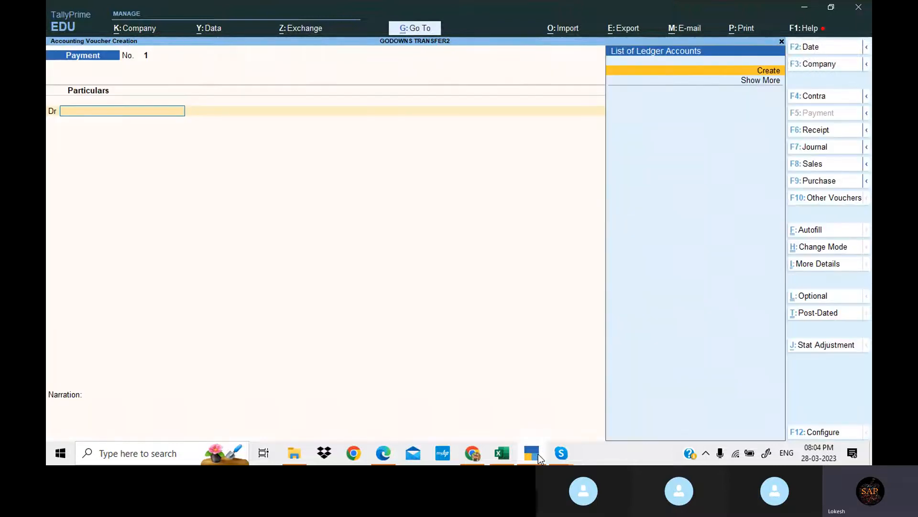
click(837, 134)
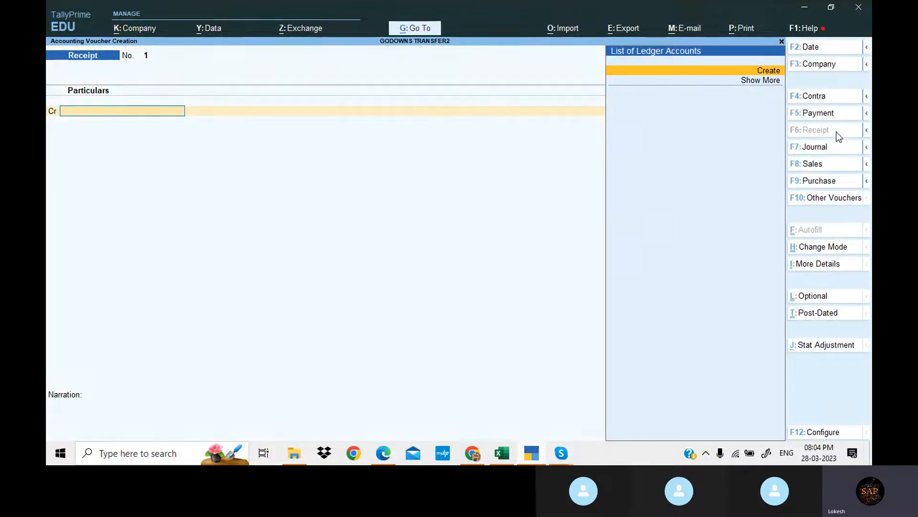
Step: Create a ledger named Capital under Capital Account for the credit line of the receipt voucher
key(alt+c)
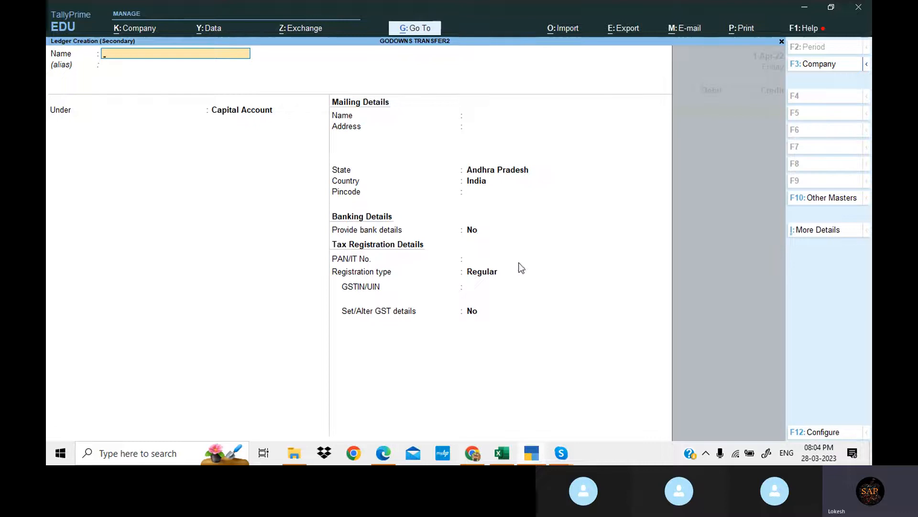
text(Capital)
key(Return)
key(Return)
text(Ca)
key(Return)
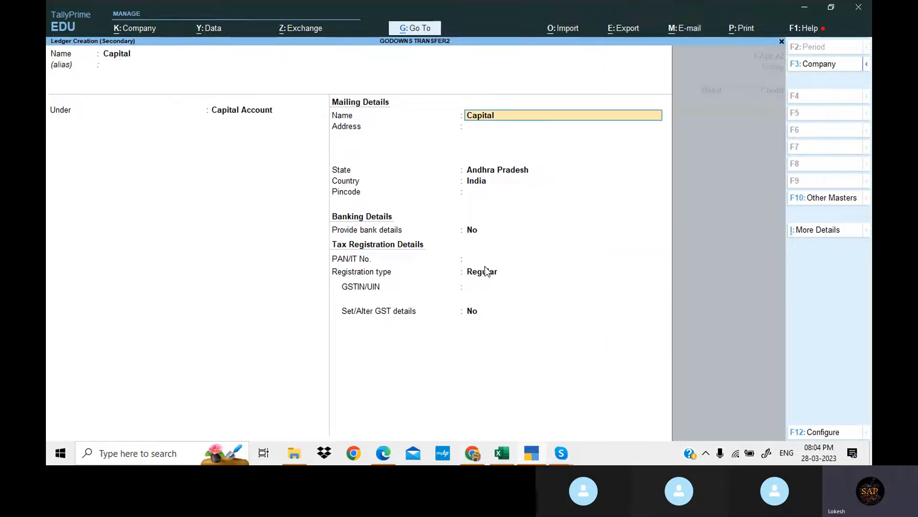
key(ctrl+a)
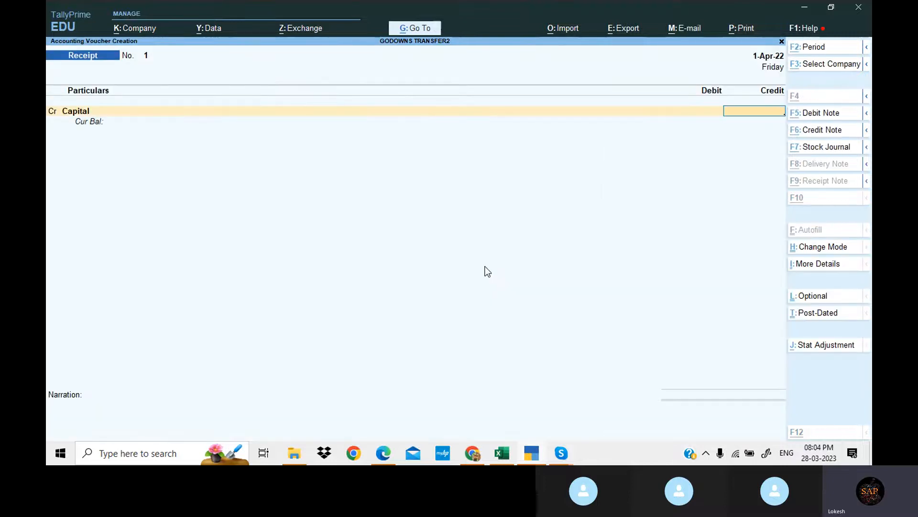
Step: Enter 1,20,000 as the Capital credit amount and check it against the PDF exercise
key(alt+Tab)
key(alt+Tab)
text(12)
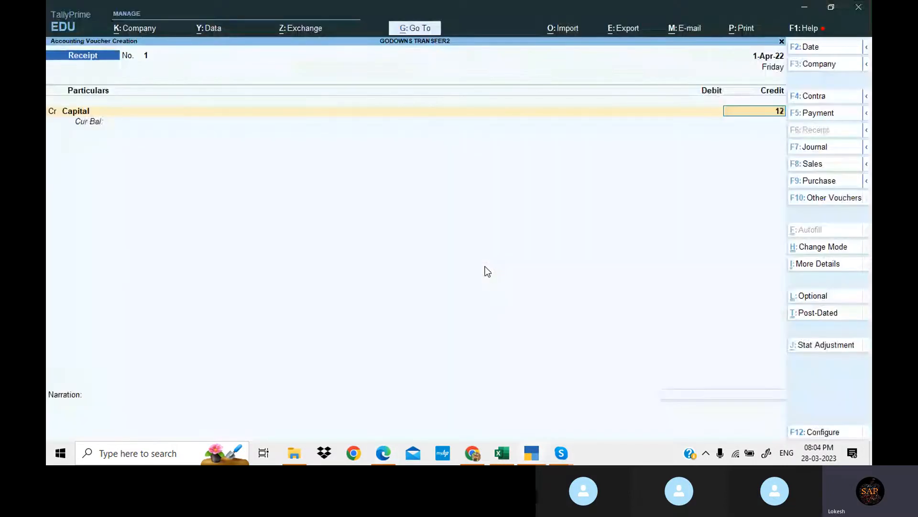
text(0000)
key(Return)
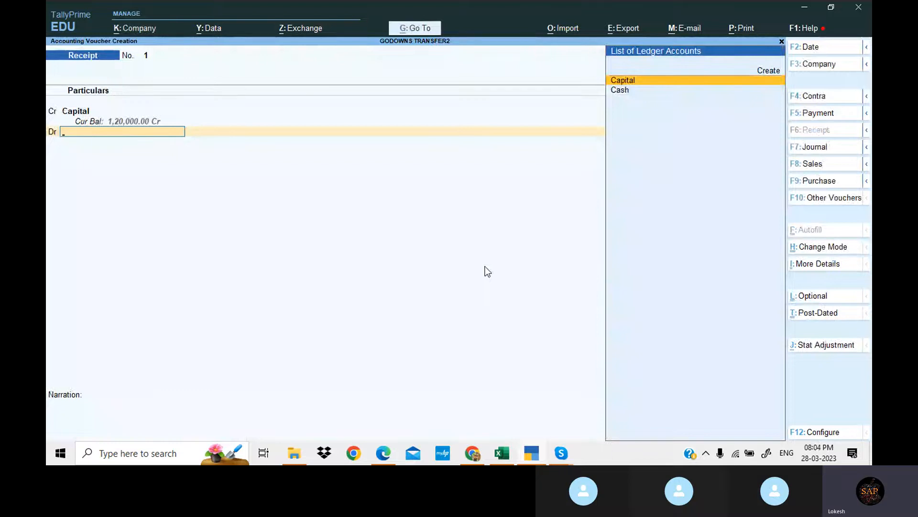
key(alt+Tab)
key(alt+Tab)
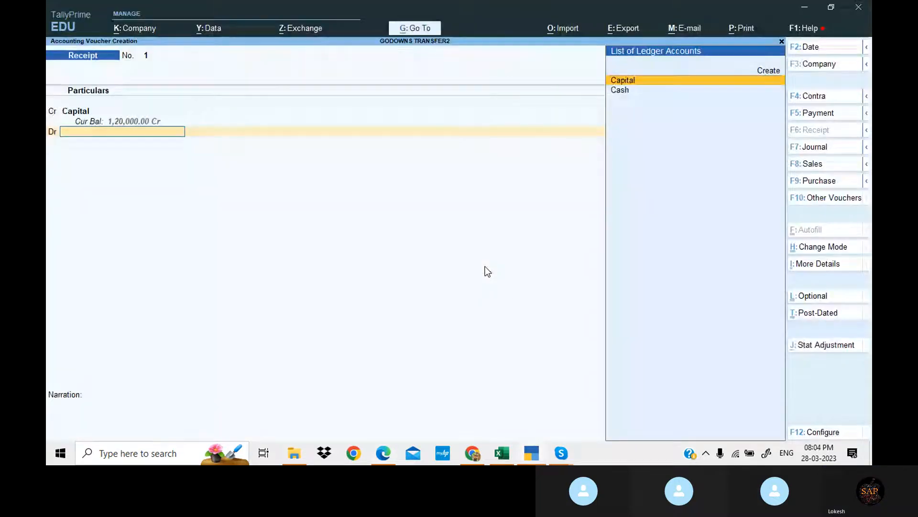
Step: Set the Capital credit amount in the receipt voucher to 12,00,000
key(BackSpace)
key(BackSpace)
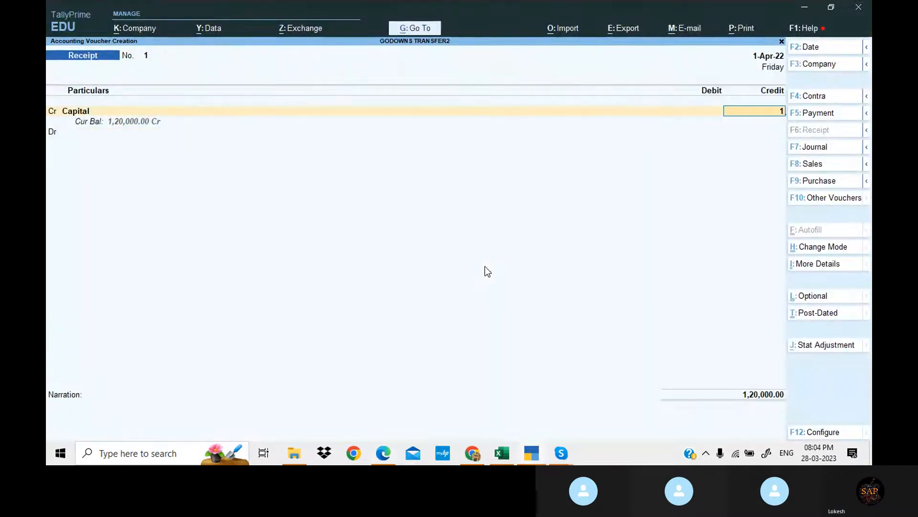
text(1200000)
key(Return)
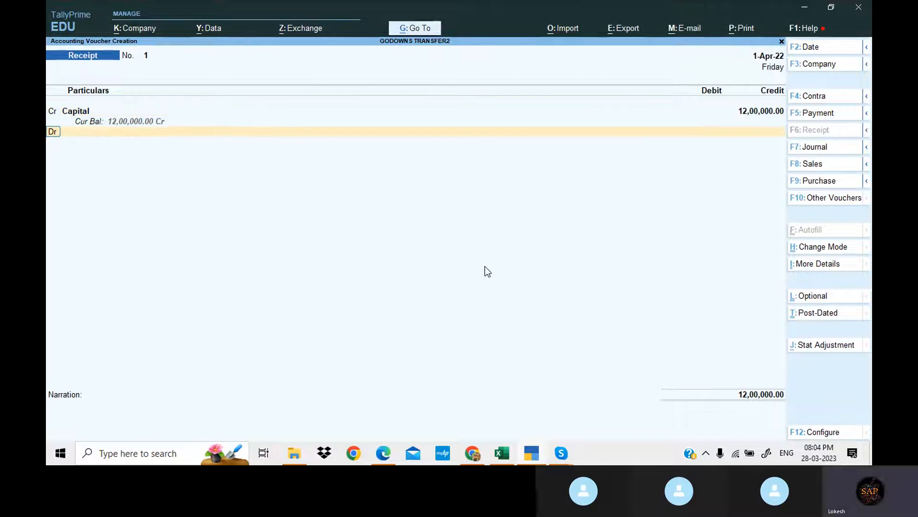
Step: Debit Cash with 12,00,000 and save the receipt voucher without a narration
key(Down)
key(Return)
key(Return)
key(Return)
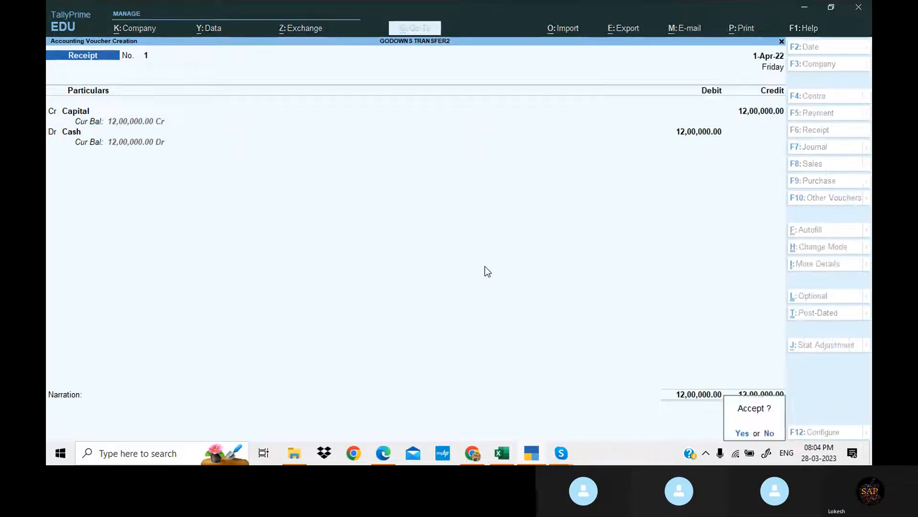
key(Return)
Step: Start a purchase voucher and create a party ledger from it, named Uni-Soft Computers as copied from the PDF exercise
click(824, 182)
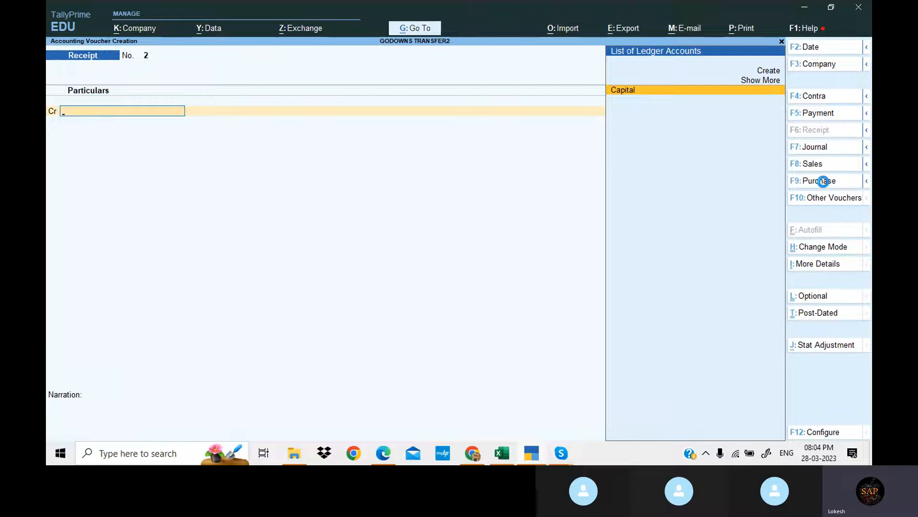
key(alt+c)
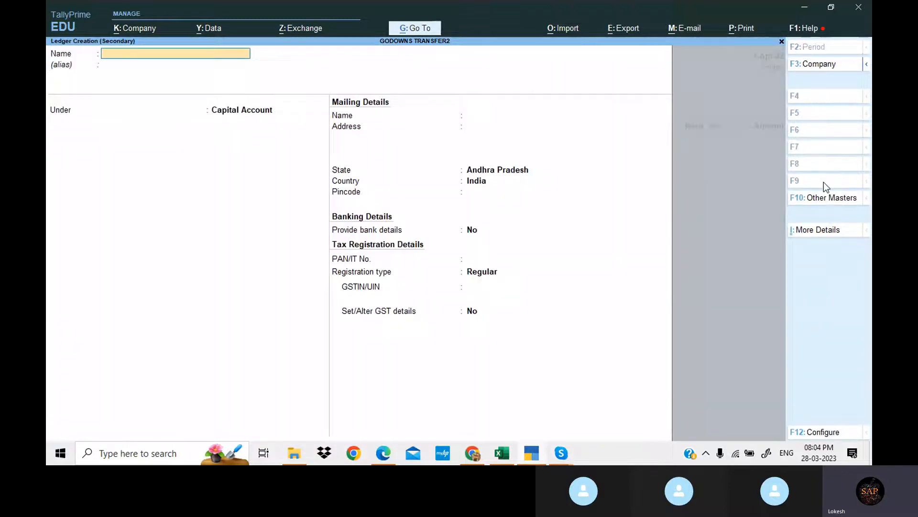
key(alt+Tab)
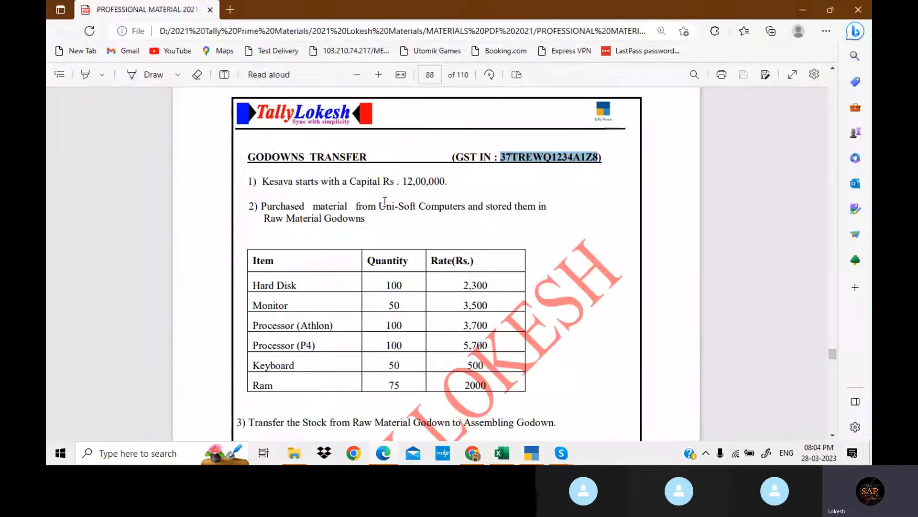
drag(378, 206, 467, 208)
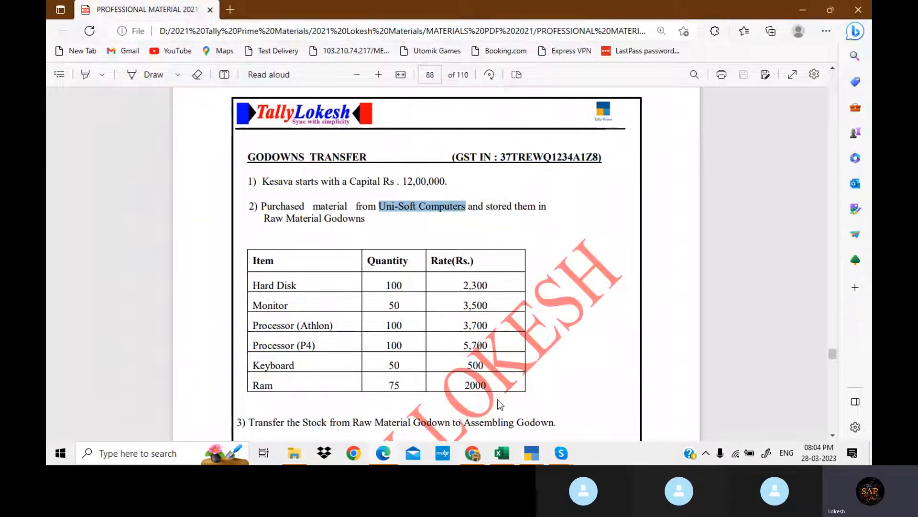
click(538, 458)
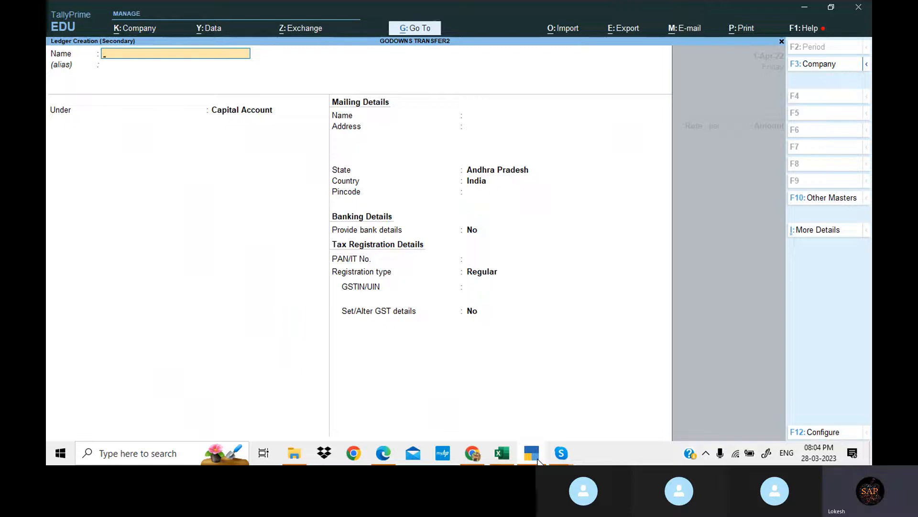
key(ctrl+alt+v)
key(Return)
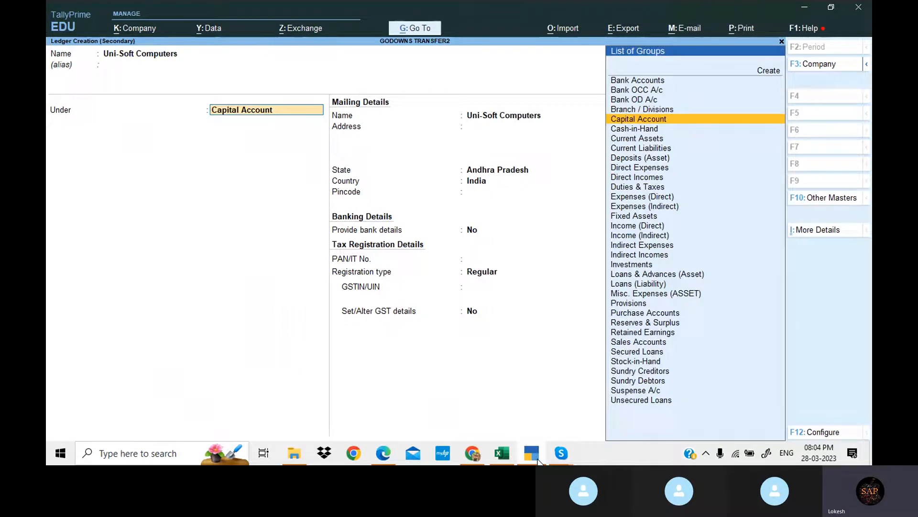
Step: Place the Uni-Soft Computers ledger under Sundry Creditors with state Andhra Pradesh, fill in its GSTIN and save it
text(Sun)
key(Return)
key(Return)
key(Return)
key(Return)
key(Return)
key(Return)
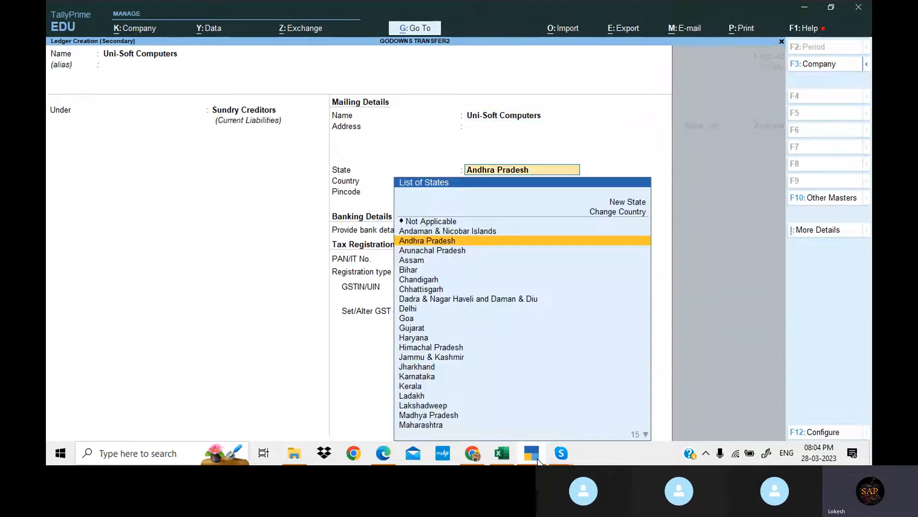
text(37)
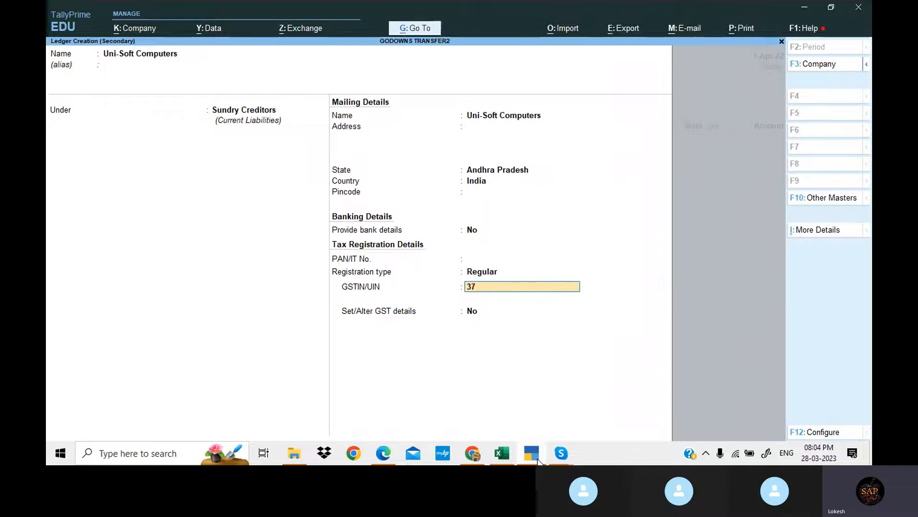
key(Return)
key(Return)
key(Return)
key(Return)
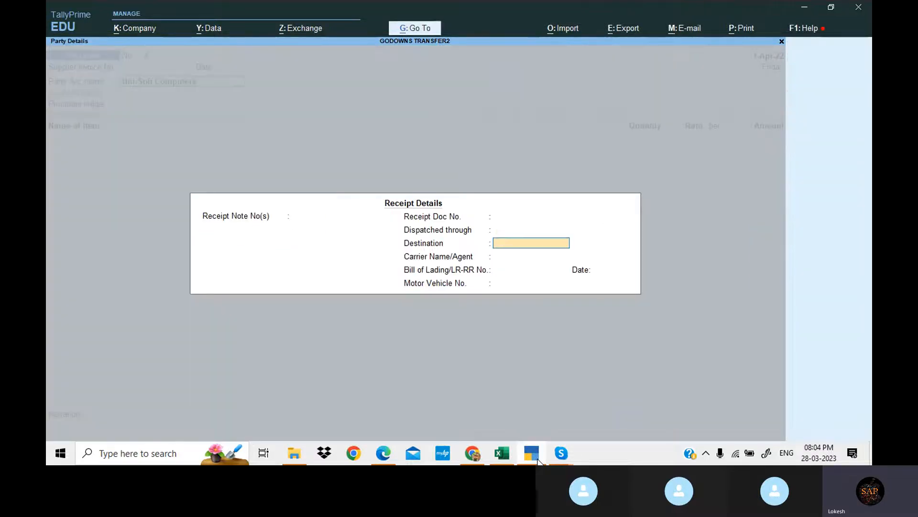
Step: Accept the purchase voucher's receipt and party details for Uni-Soft Computers without additional entries
key(Return)
key(Return)
key(Return)
key(Return)
key(Return)
key(Return)
key(Return)
key(Return)
key(Return)
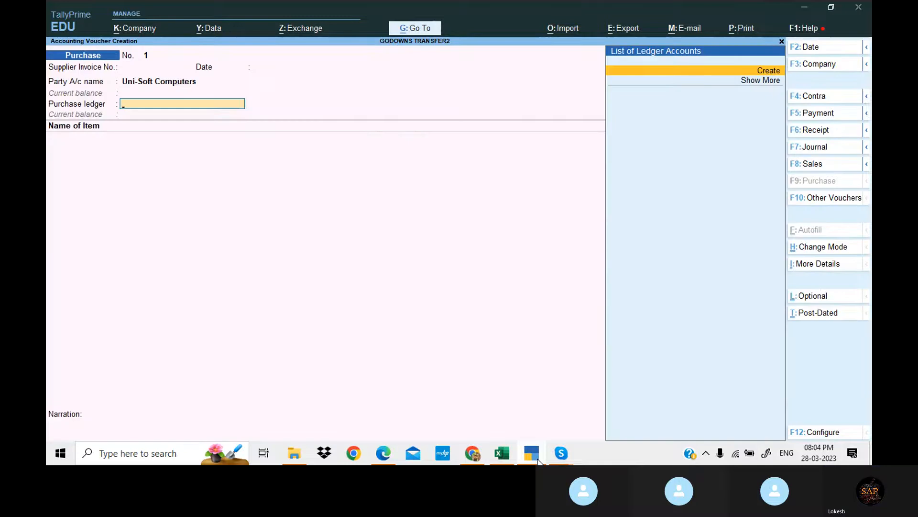
Step: Start a new ledger named Purchase for the voucher, grouped under Purchase Accounts with GST applicable
key(alt+c)
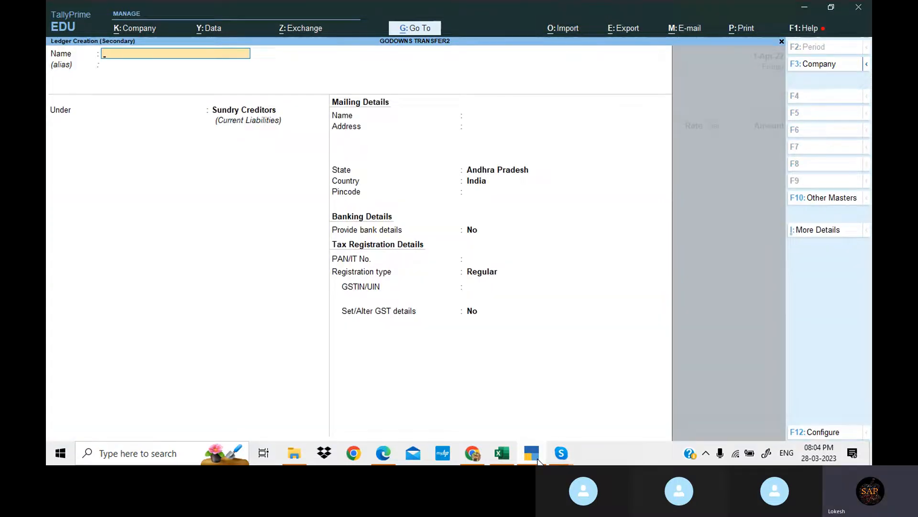
text(Purchase)
key(Return)
text(Pu)
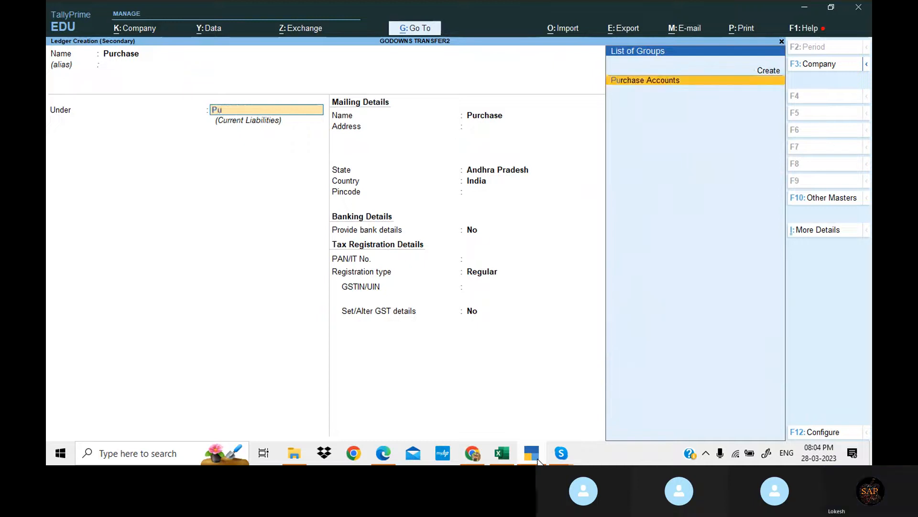
key(Return)
key(Return)
key(Return)
key(Return)
key(Return)
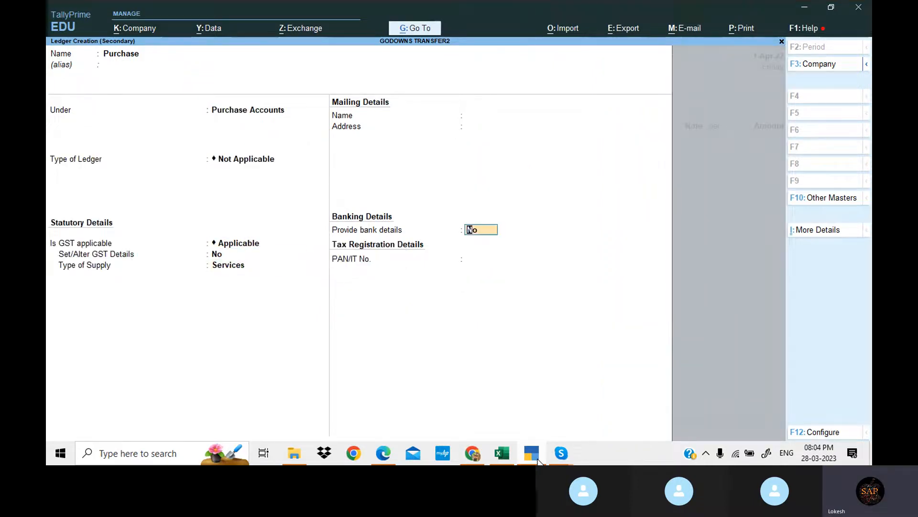
Step: Set the Purchase ledger's type of supply to Goods and save the ledger
key(BackSpace)
key(Up)
key(Return)
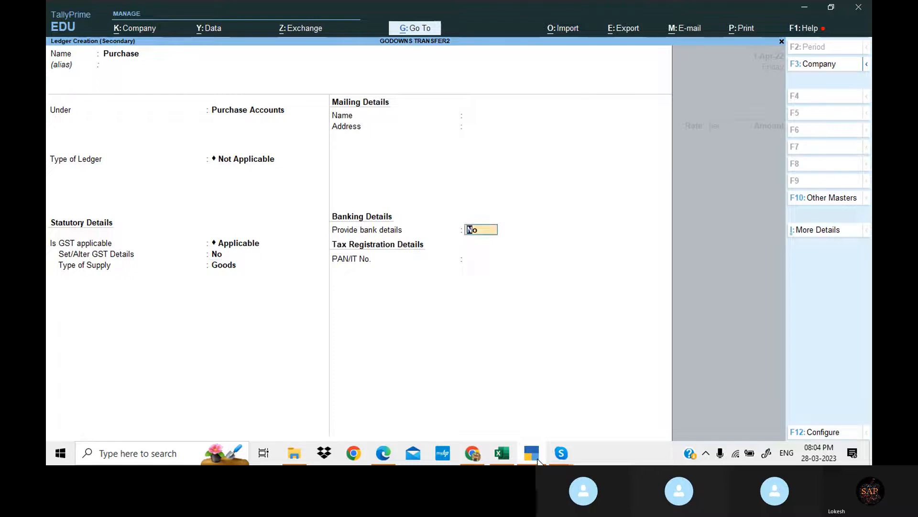
key(ctrl+a)
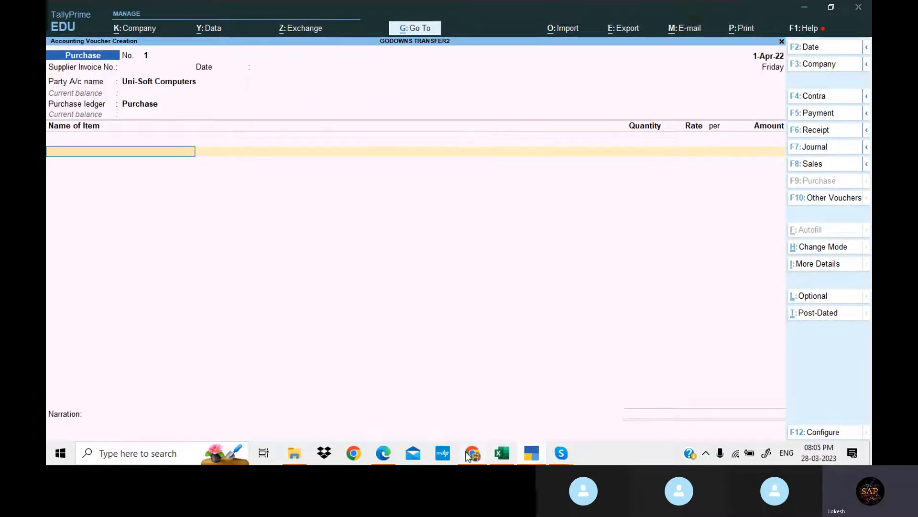
Step: Check the PDF exercise for the godowns it requires and quit the unfinished purchase voucher
click(389, 452)
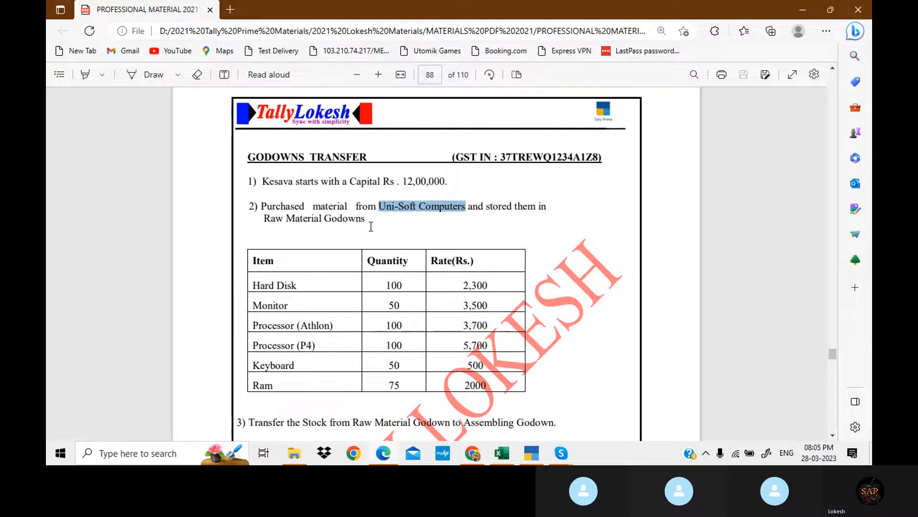
scroll(371, 228, down, 3)
scroll(371, 228, down, 5)
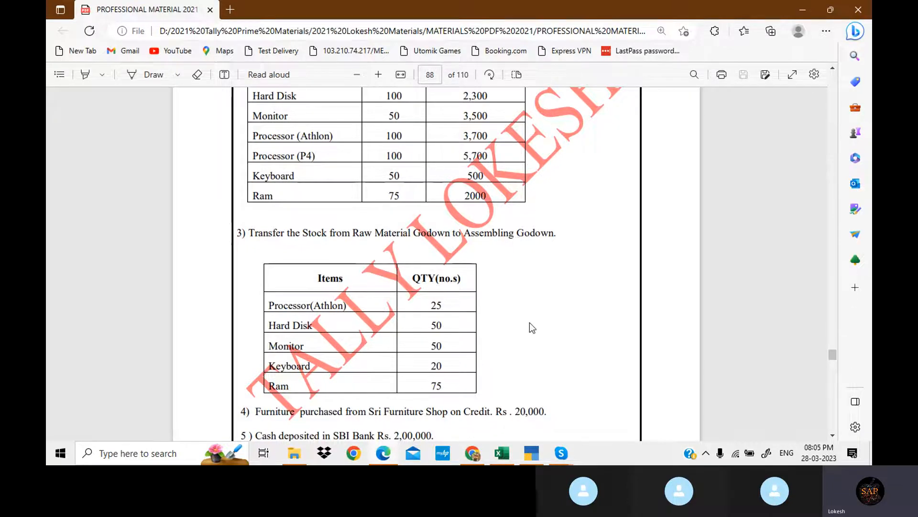
click(532, 453)
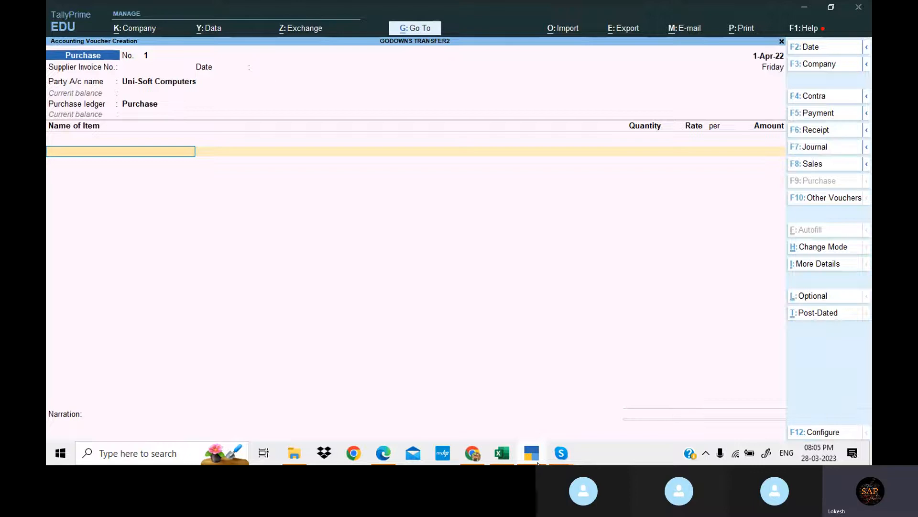
key(Escape)
key(Return)
key(Up)
key(Up)
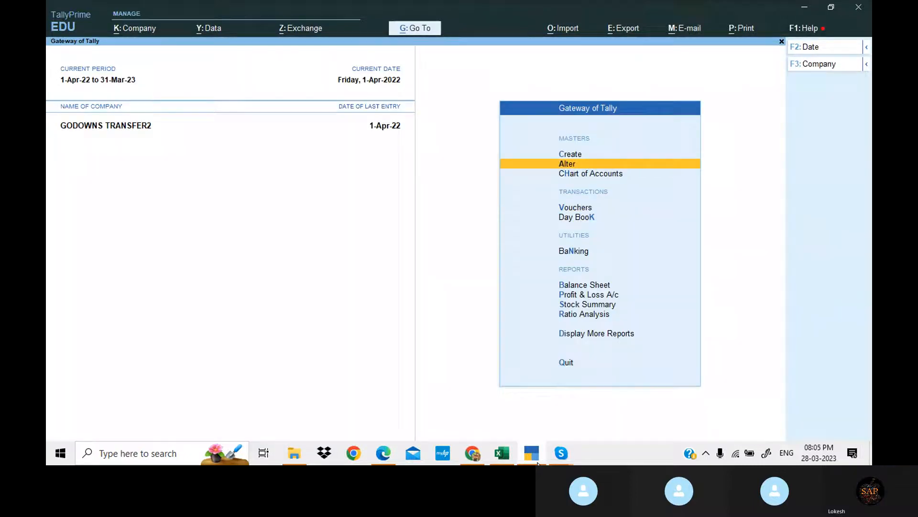
Step: Begin creating a new godown master instead of altering the existing Main Location
key(Up)
key(Return)
key(Down)
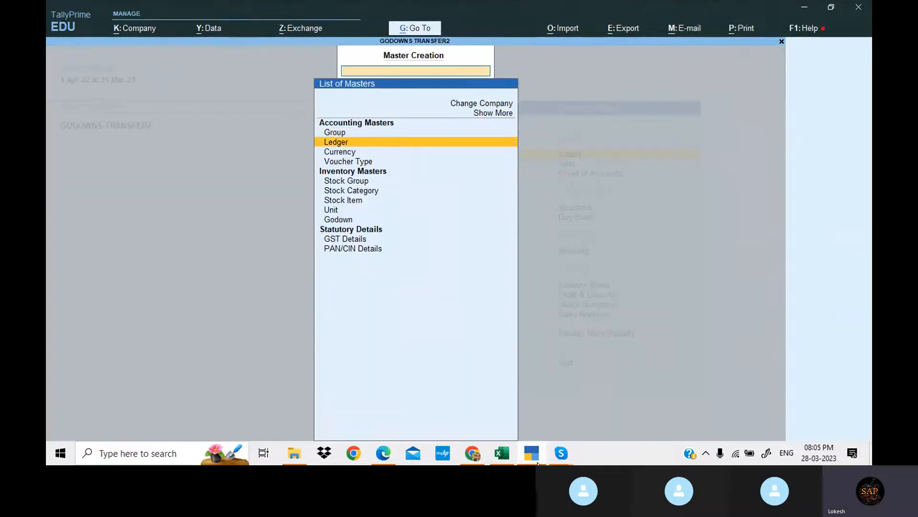
key(Down)
key(Down)
key(Down)
key(Down)
key(Down)
key(Down)
key(Down)
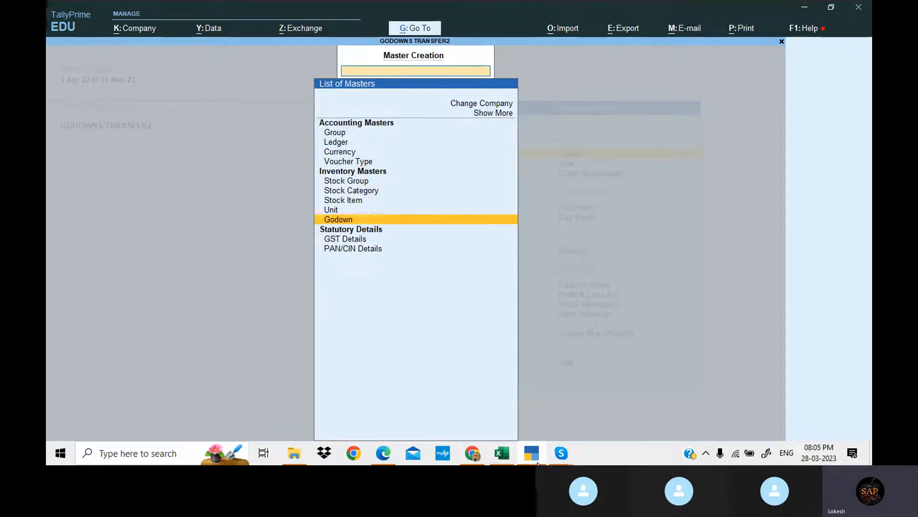
key(Return)
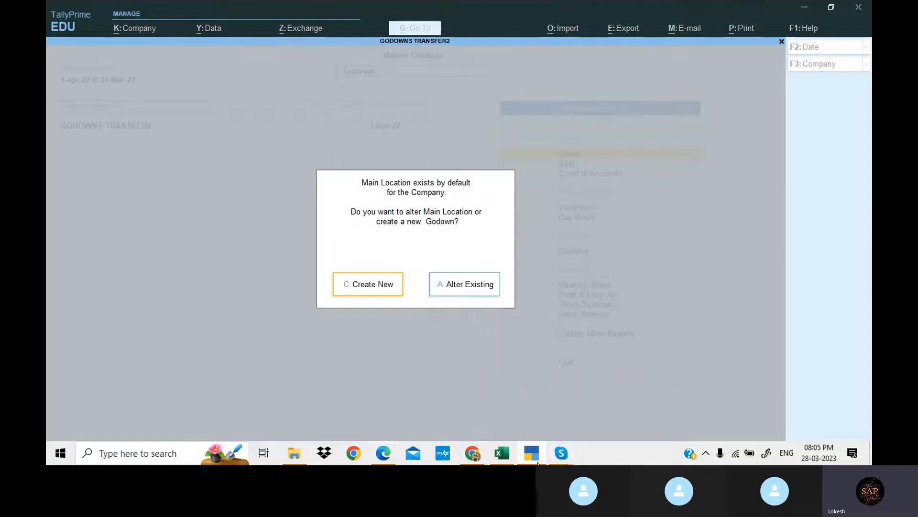
key(Return)
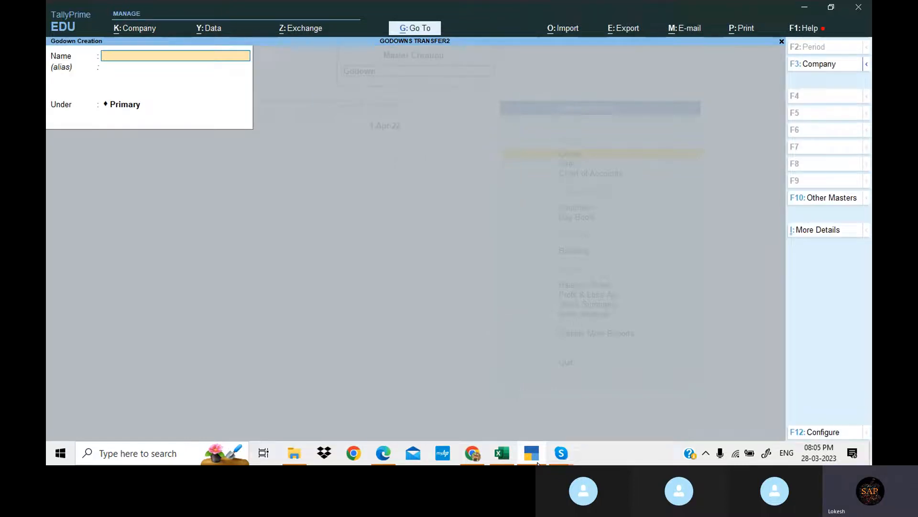
Step: Name the godown Raw Material Godown, keep it under Primary without an alias and save it
text(Raw)
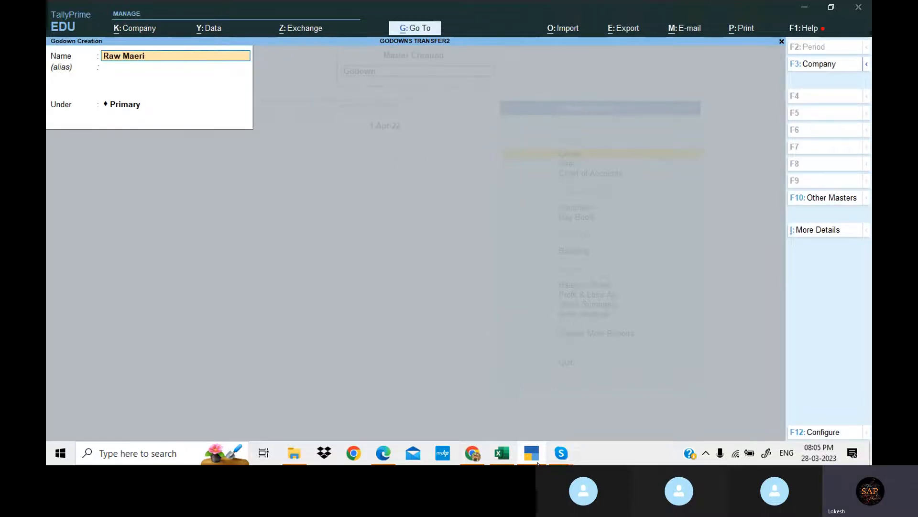
text( Maeri)
key(BackSpace)
key(BackSpace)
text(teri)
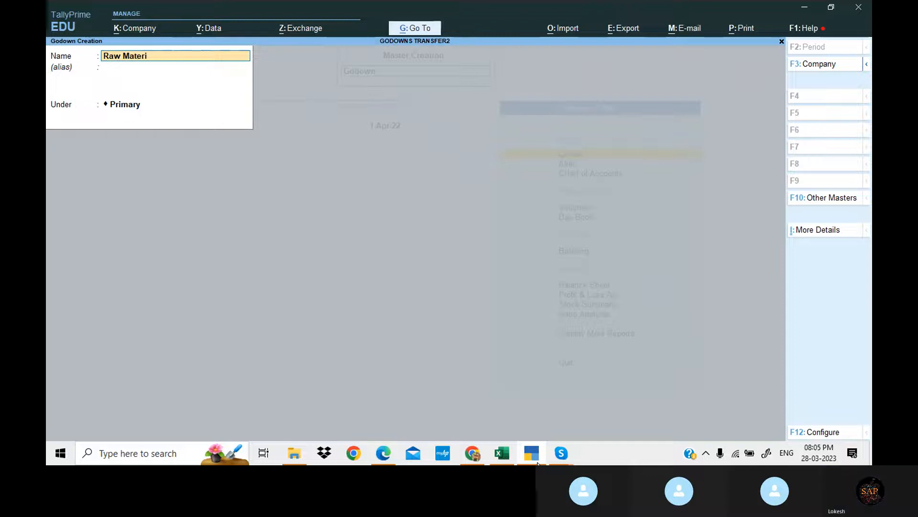
text(al Godown)
key(Return)
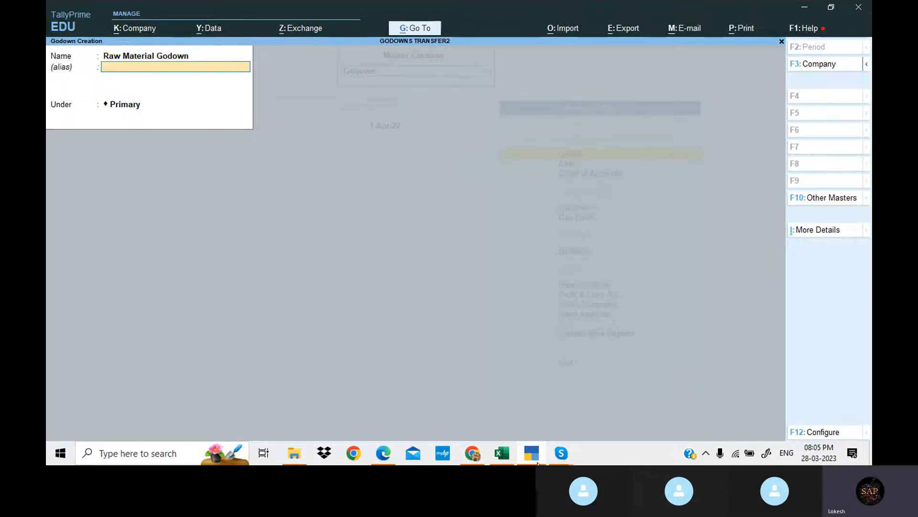
key(Return)
key(Return)
key(Return)
Step: Create a second godown named Assembling Godown under Primary and leave godown creation
text(Ass)
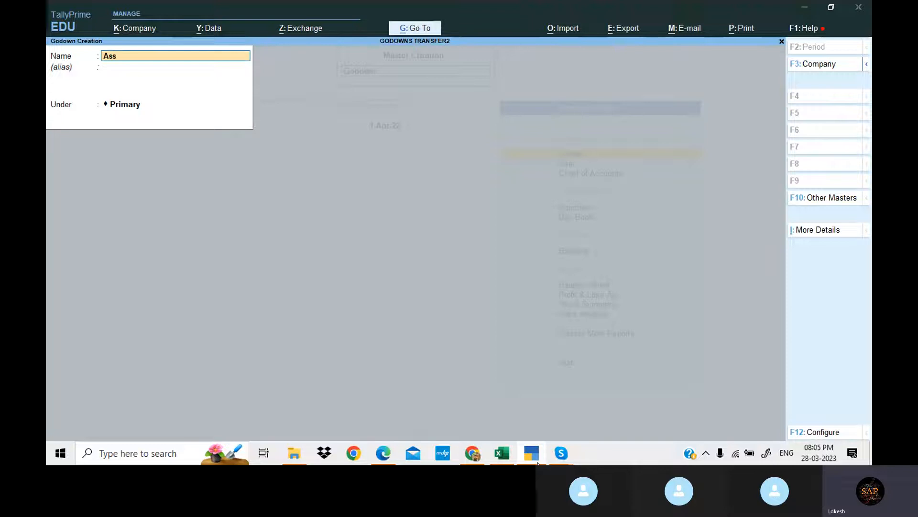
text(embling Godown)
key(Return)
key(Return)
key(Return)
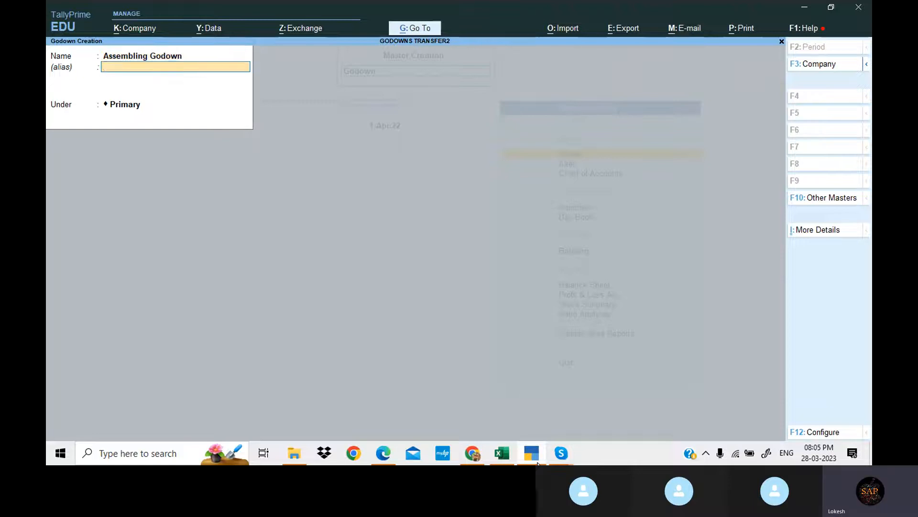
key(Return)
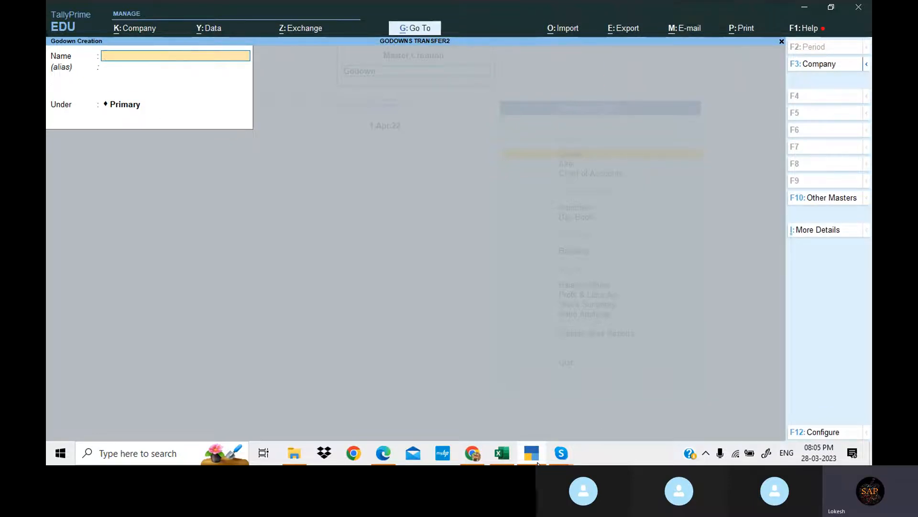
key(Escape)
key(Return)
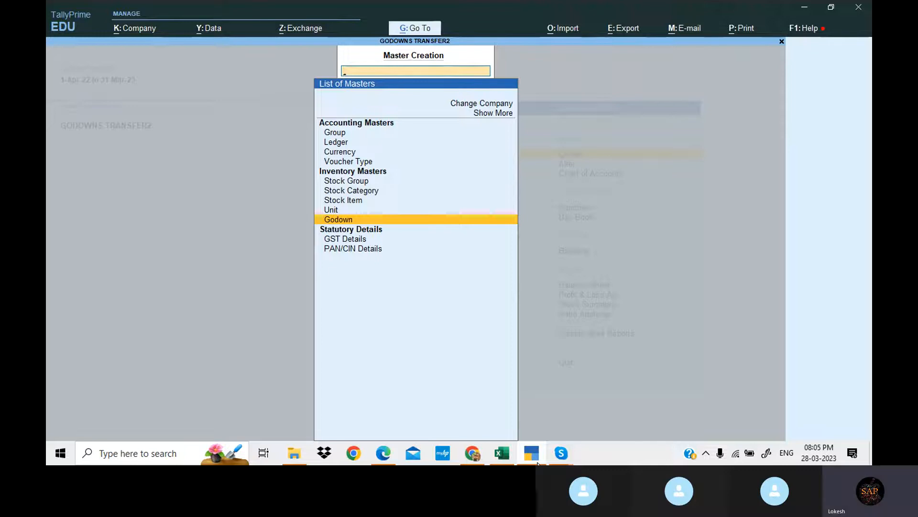
Step: Create a simple unit with symbol nos, quantity code NOS-NUMBERS and 0 decimal places, and leave unit creation
key(Up)
key(Return)
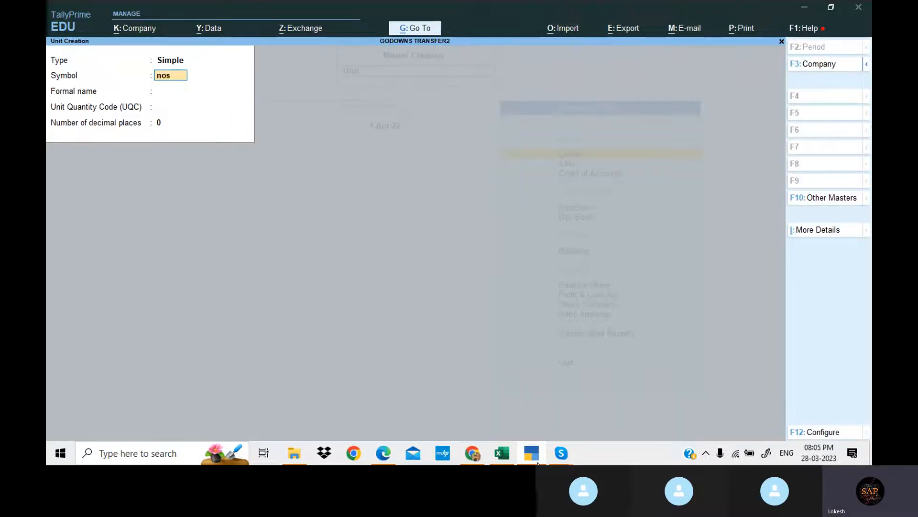
key(Return)
key(Return)
text(n)
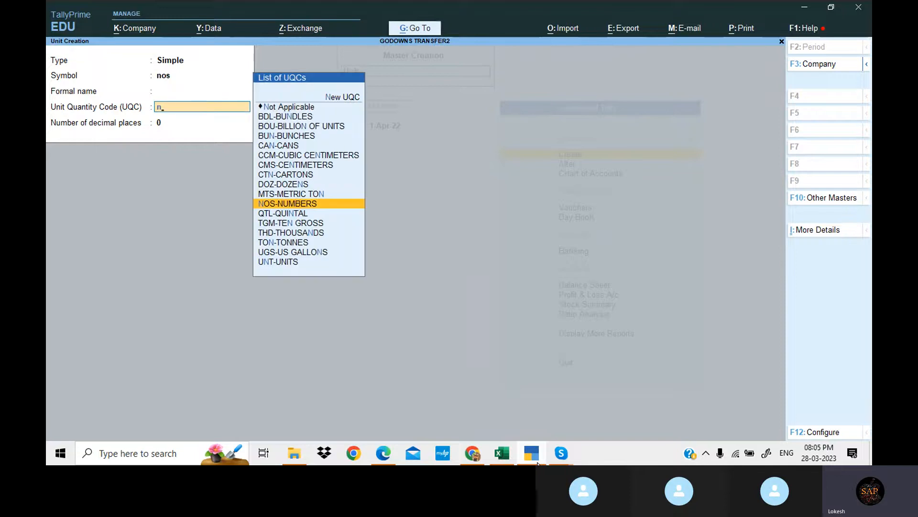
key(Return)
key(Return)
key(Return)
key(Escape)
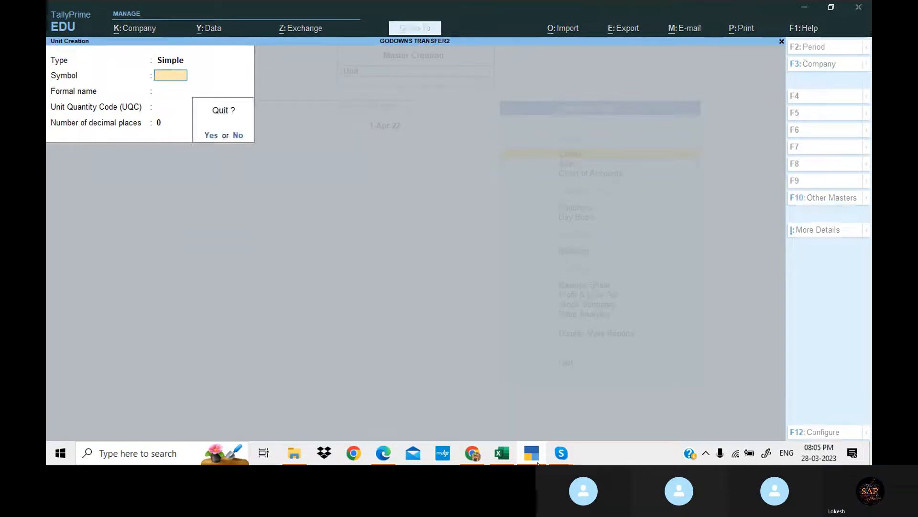
key(y)
Step: Start a new stock item and name it Hard Disk, copied from the purchase table in the PDF in Edge back into TallyPrime
key(Up)
key(Return)
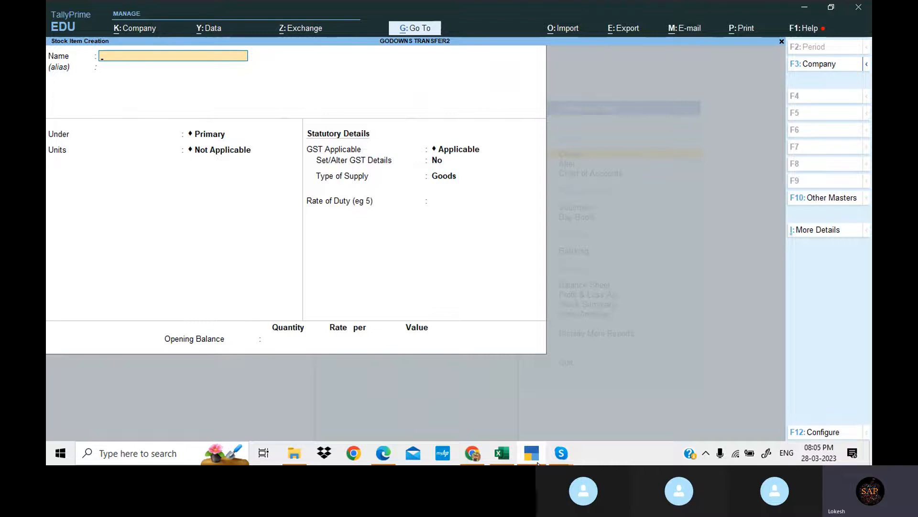
key(alt+Tab)
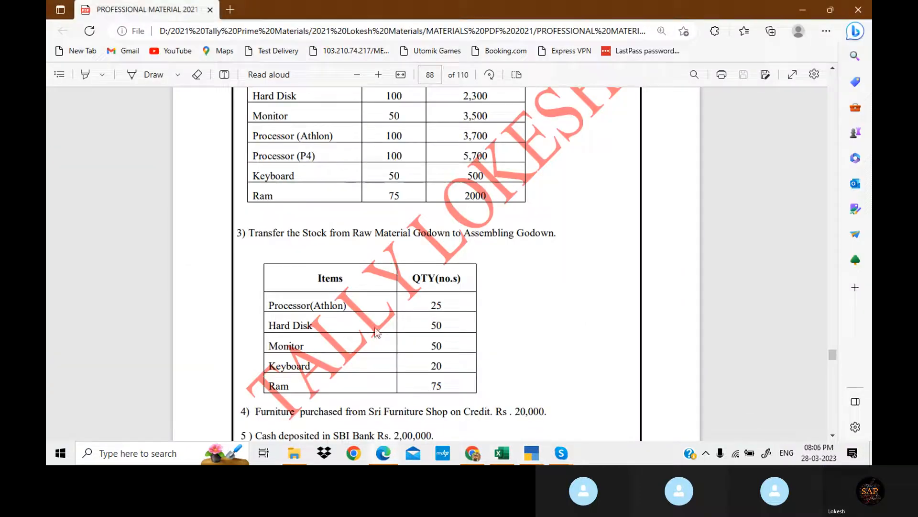
scroll(329, 248, up, 1)
scroll(328, 247, up, 3)
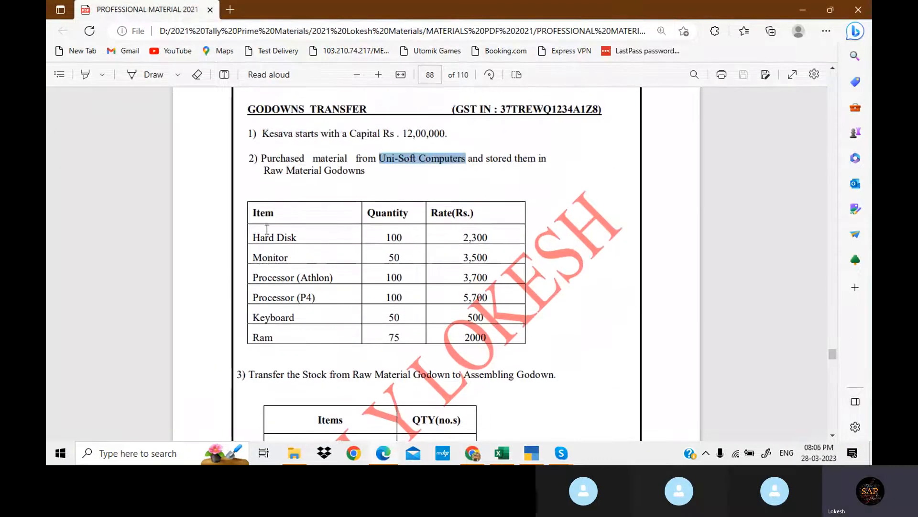
drag(252, 236, 297, 239)
key(ctrl+c)
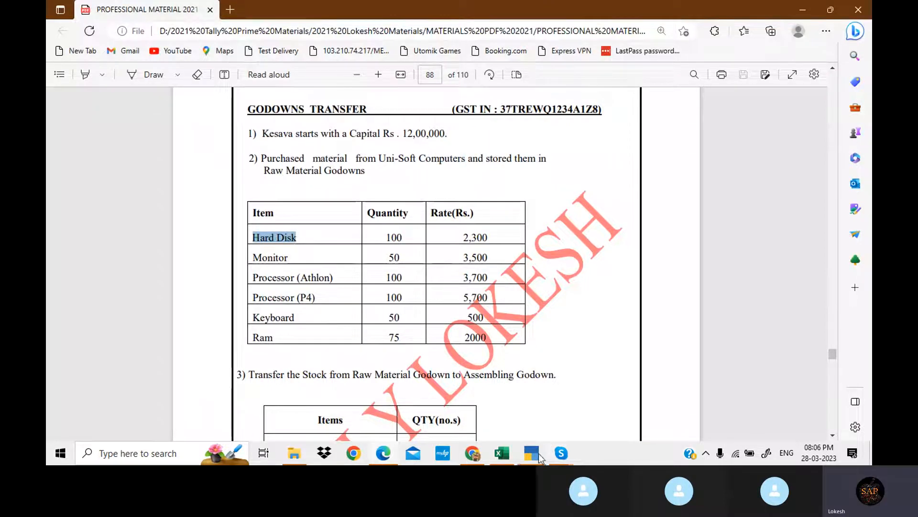
click(568, 455)
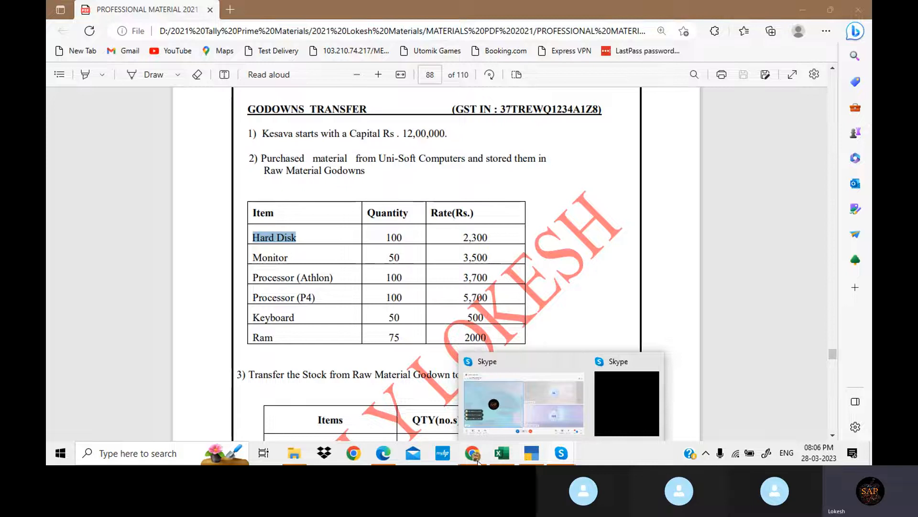
click(532, 453)
key(ctrl+v)
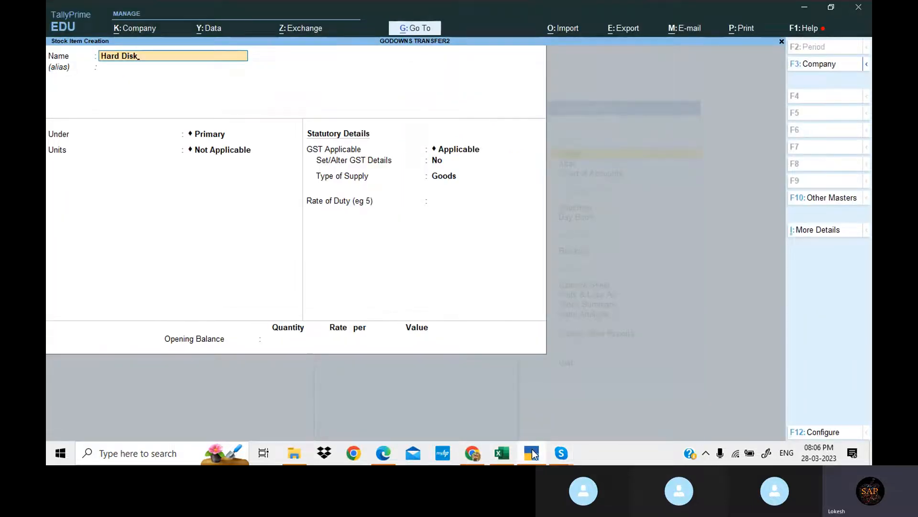
Step: Keep Hard Disk under Primary without an alias, set its unit to nos, and leave components off and GST applicable
key(Return)
key(Return)
key(Down)
key(Return)
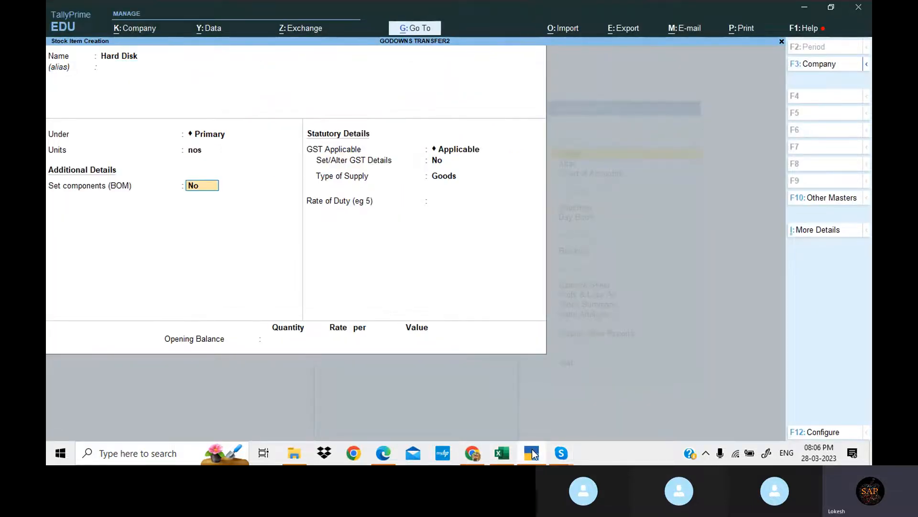
key(Return)
key(Return)
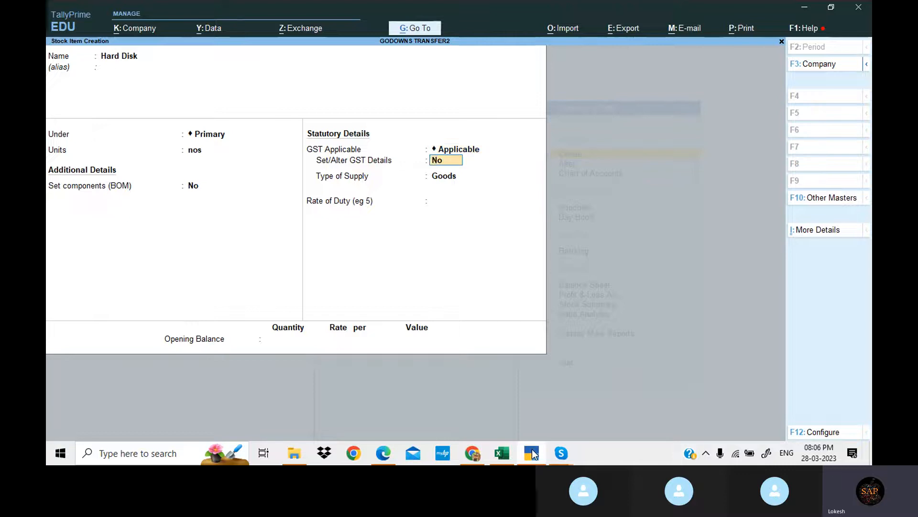
key(alt)
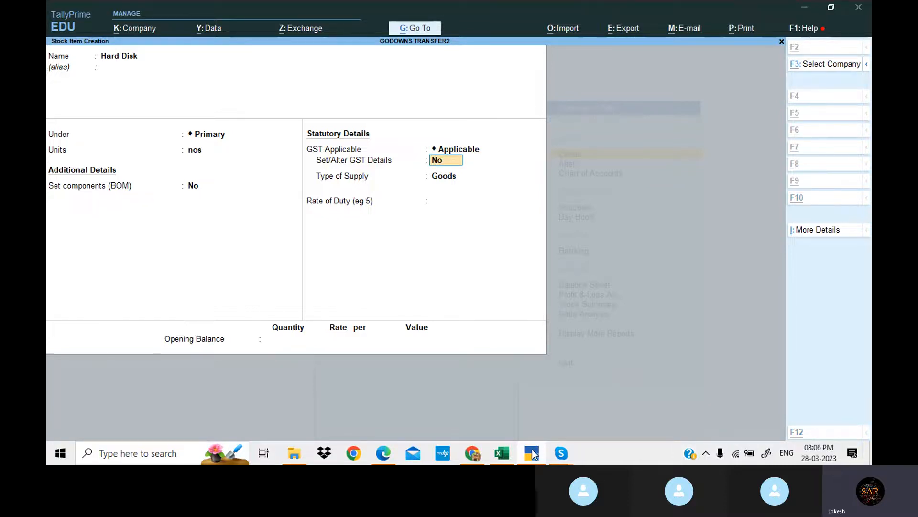
key(alt+Tab)
key(alt+Tab)
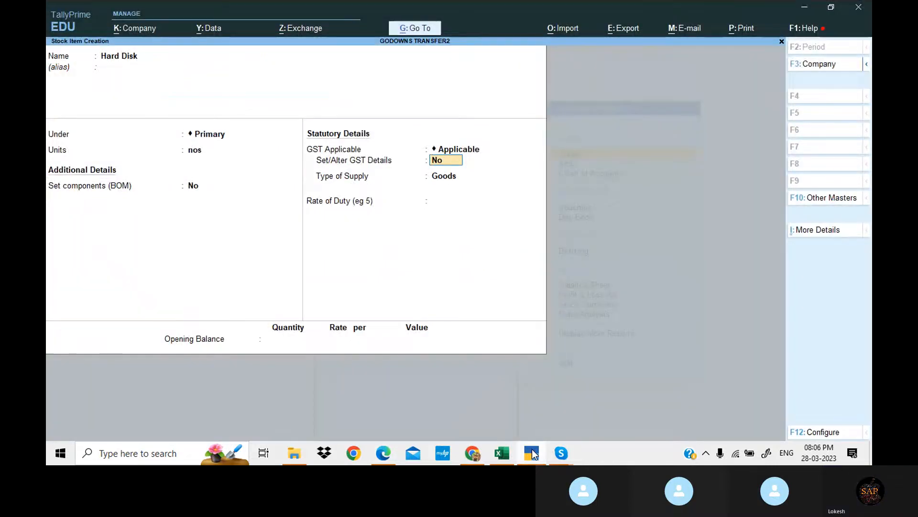
Step: Open Hard Disk's GST details and enable HSN/SAC, type of goods, reverse charge, ineligible input credit, valuation type and all GST tax types
key(y)
key(Return)
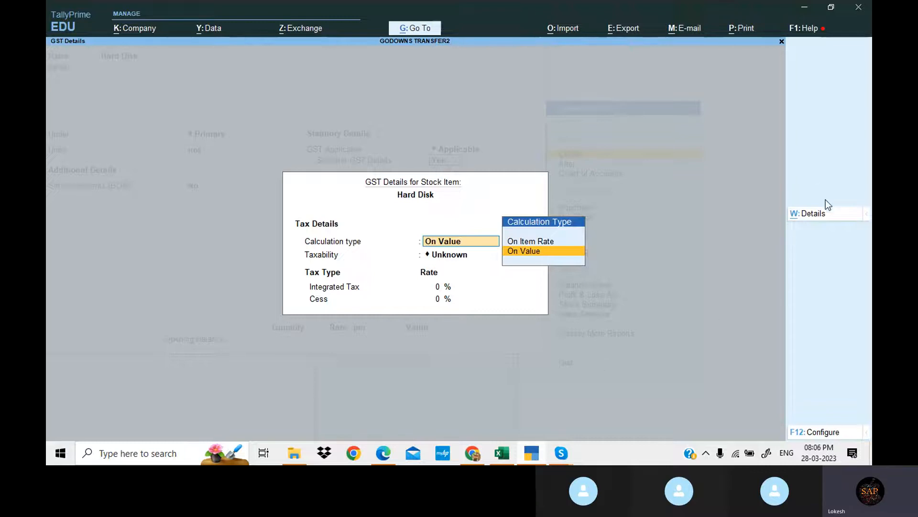
click(824, 213)
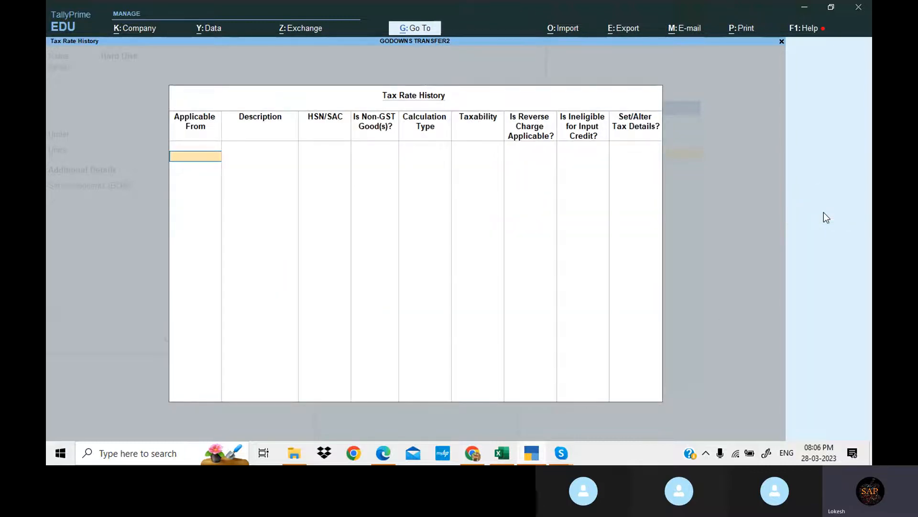
key(Escape)
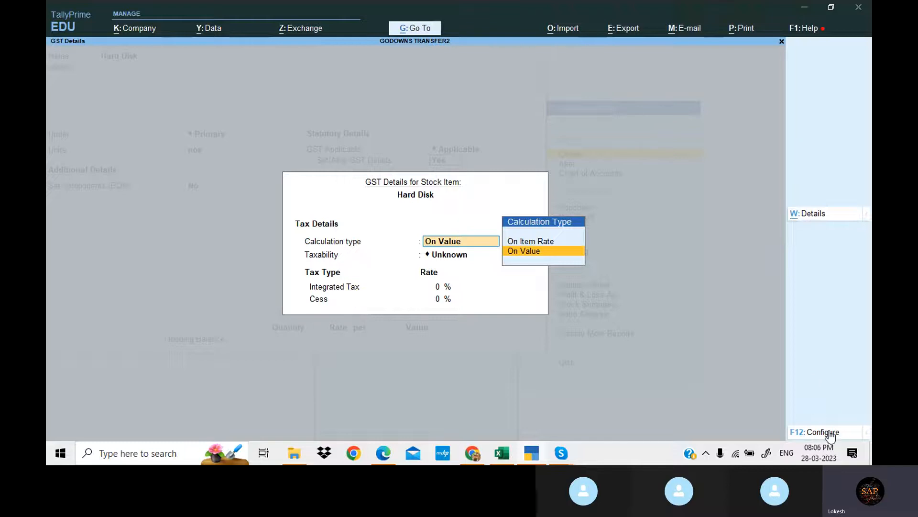
click(823, 431)
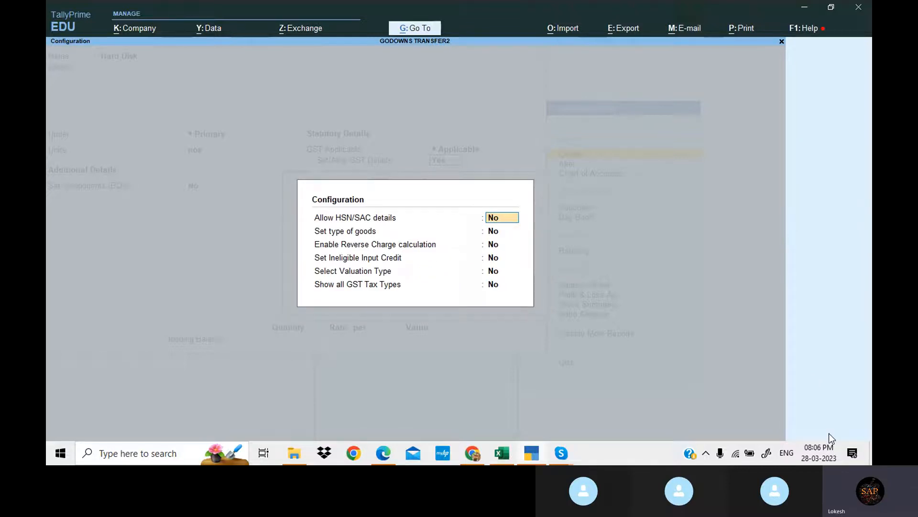
key(y)
key(y)
key(y)
key(y)
key(y)
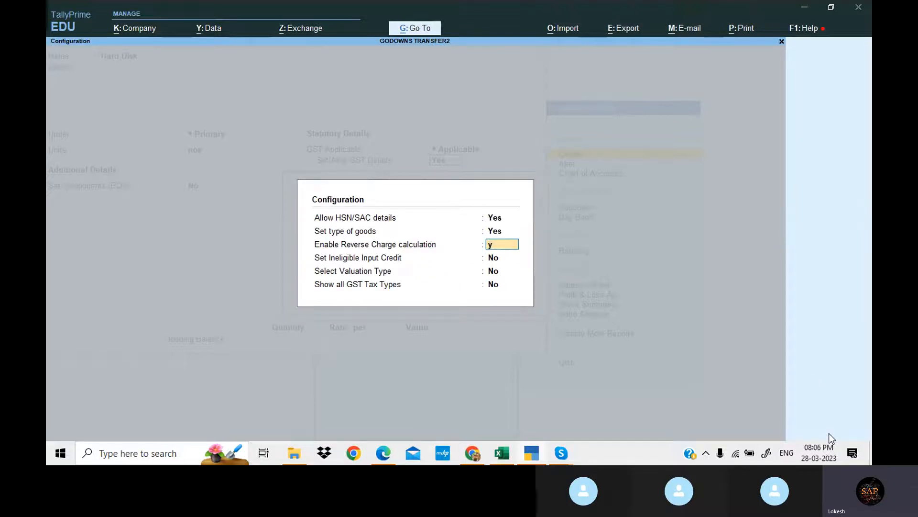
key(Return)
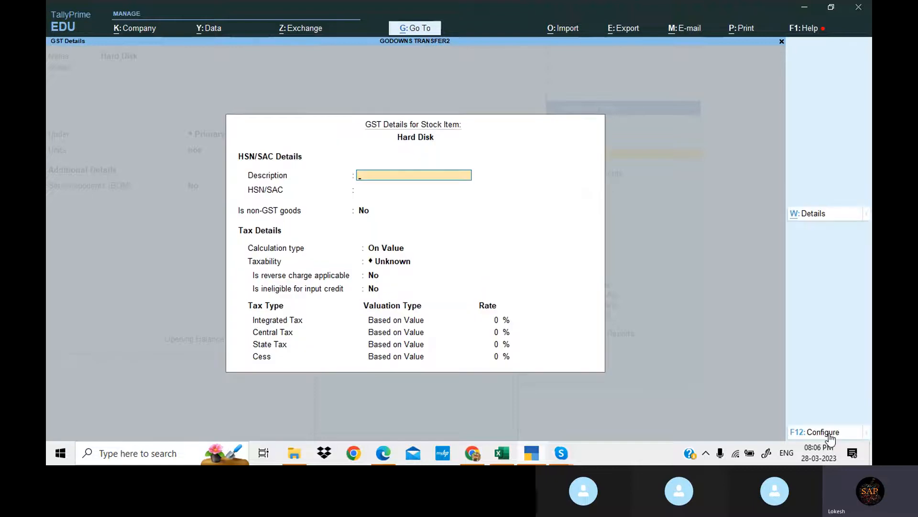
Step: Enter HSN/SAC 7999 for Hard Disk, keep calculation On Value, and set taxability to Taxable without reverse charge or ineligible credit
key(Return)
text(7999)
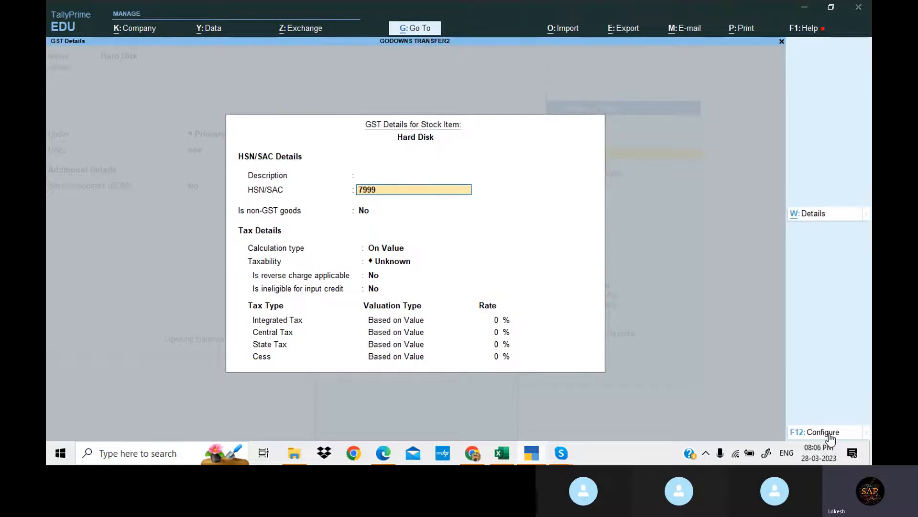
key(Return)
key(Return)
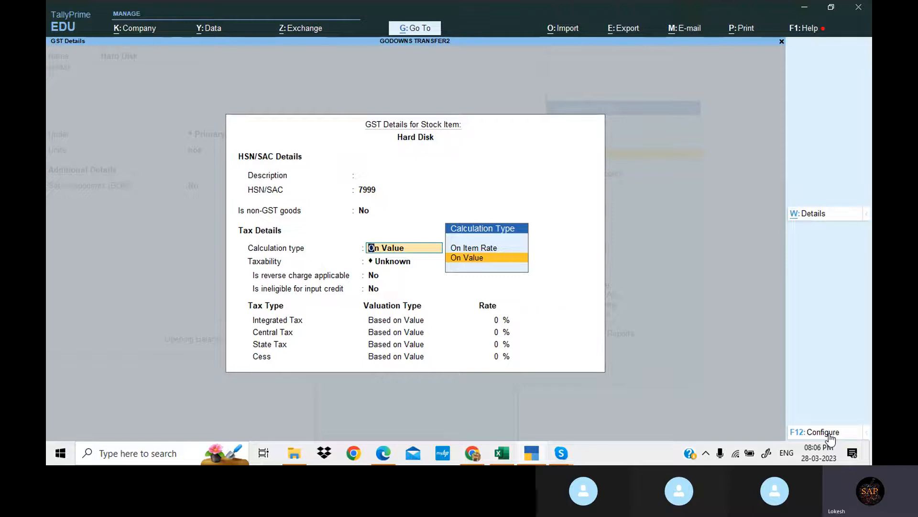
key(Return)
key(Down)
key(Down)
key(Down)
key(Return)
key(Return)
key(Return)
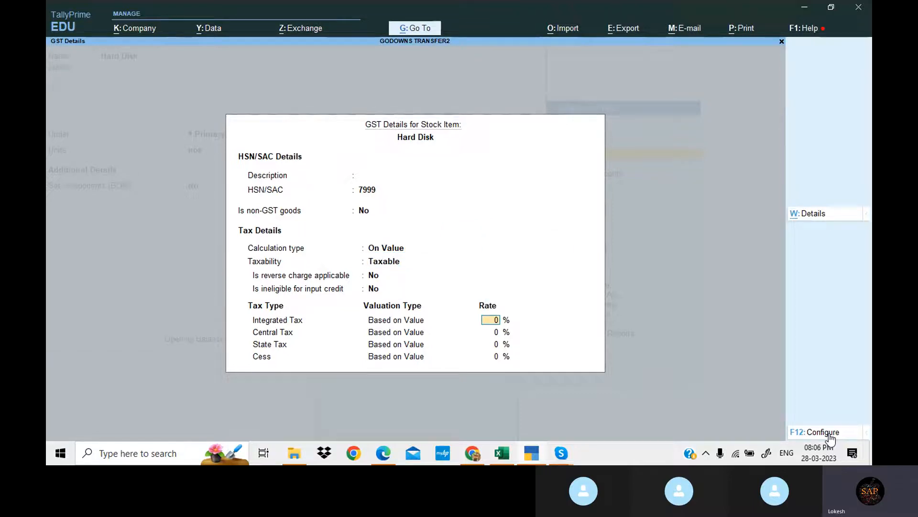
Step: Set Hard Disk's integrated tax rate to 18%, keep cess at 0%, and save the stock item
text(18)
key(Return)
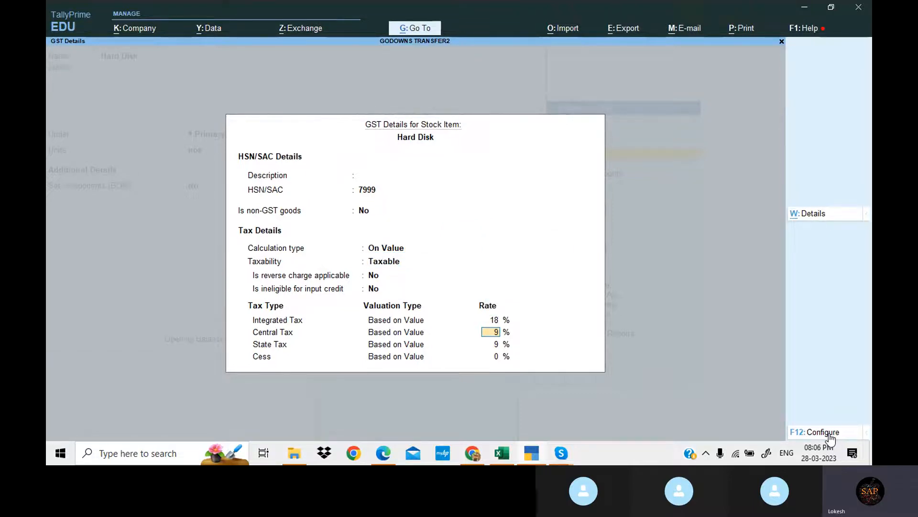
key(Return)
key(Return)
key(Return)
key(Return)
key(Return)
key(Return)
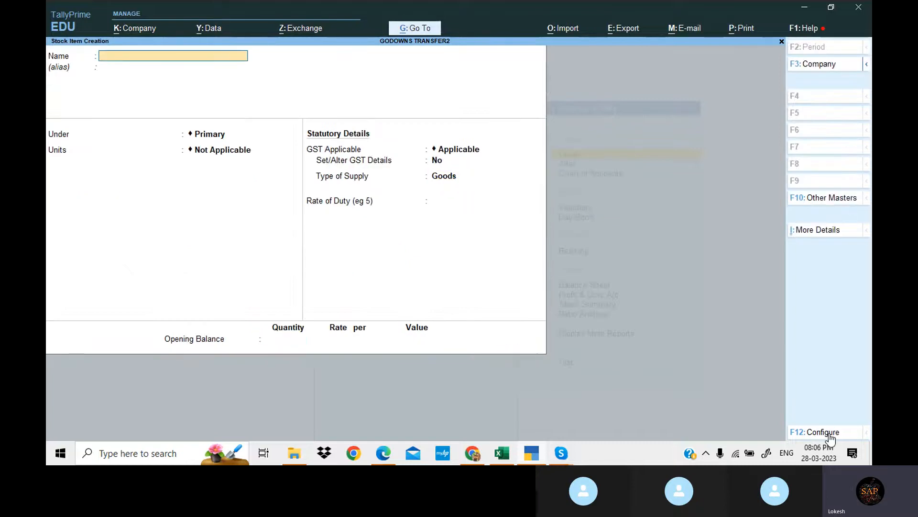
Step: Copy Monitor from the PDF's purchase table in Edge and use it as the next stock item's name in TallyPrime
key(alt+Tab)
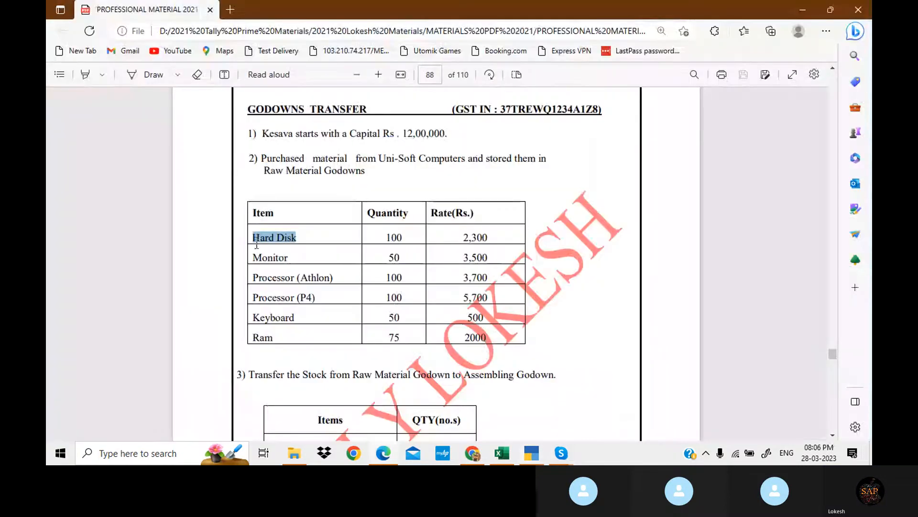
drag(252, 258, 289, 259)
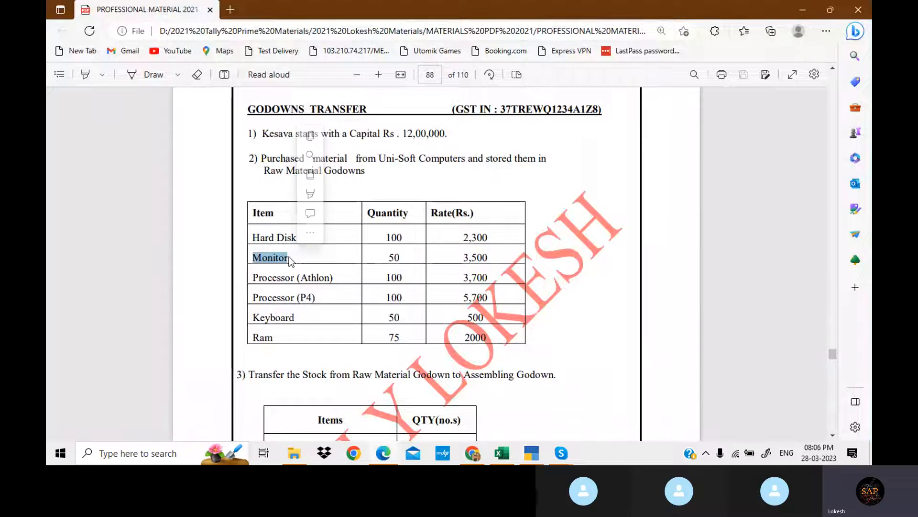
key(ctrl+c)
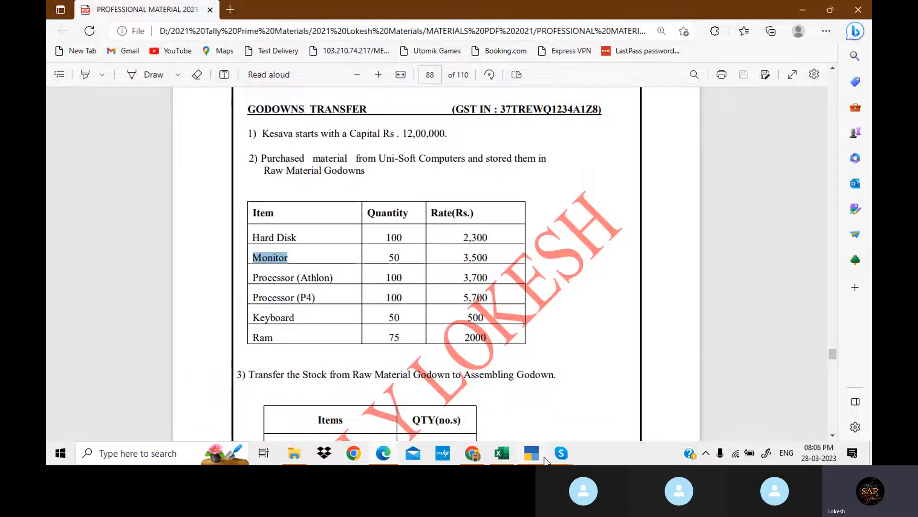
click(535, 457)
key(ctrl+alt+v)
Step: Keep Monitor under Primary, set its unit to nos without components, and open its GST details
key(Return)
key(Return)
key(Return)
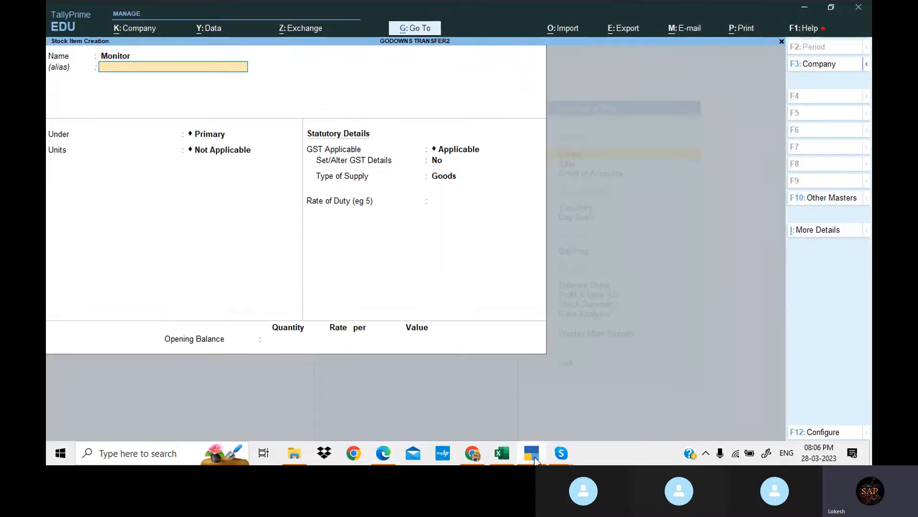
key(Down)
key(Return)
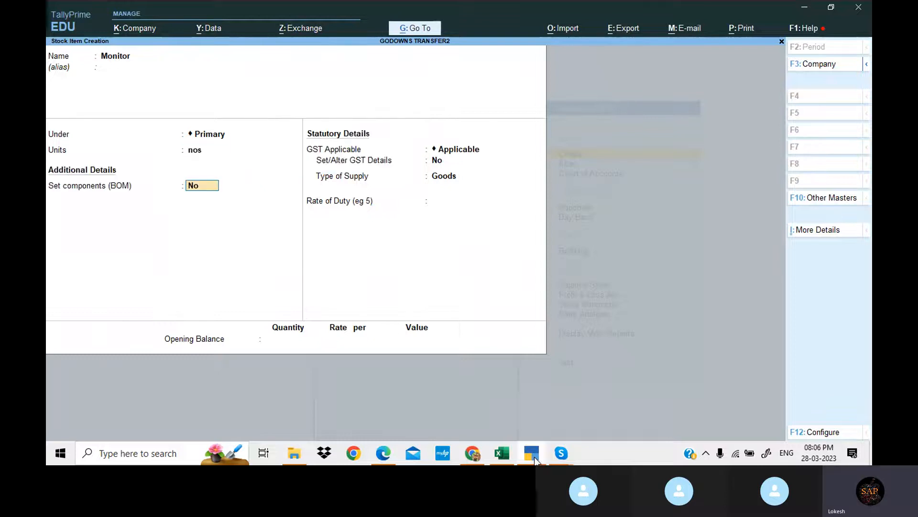
key(Return)
text(y)
key(Return)
key(Return)
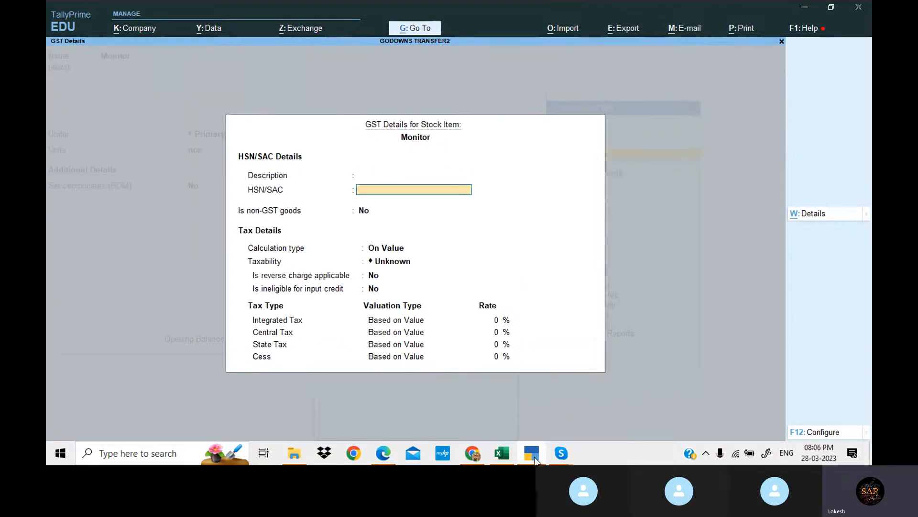
Step: Enter HSN/SAC 789 for Monitor, keep calculation On Value, and set taxability to Taxable without reverse charge
text(789)
key(Return)
key(Return)
key(Return)
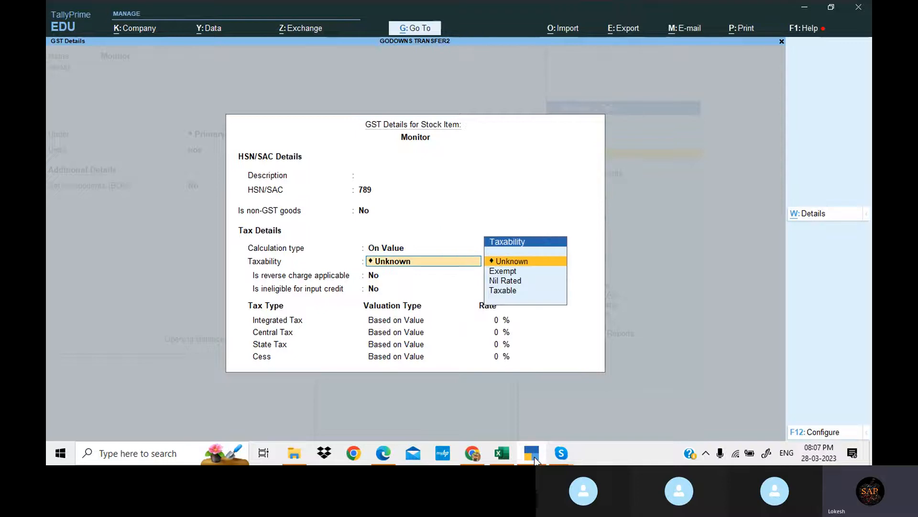
key(Down)
key(Down)
key(Down)
key(Return)
key(Return)
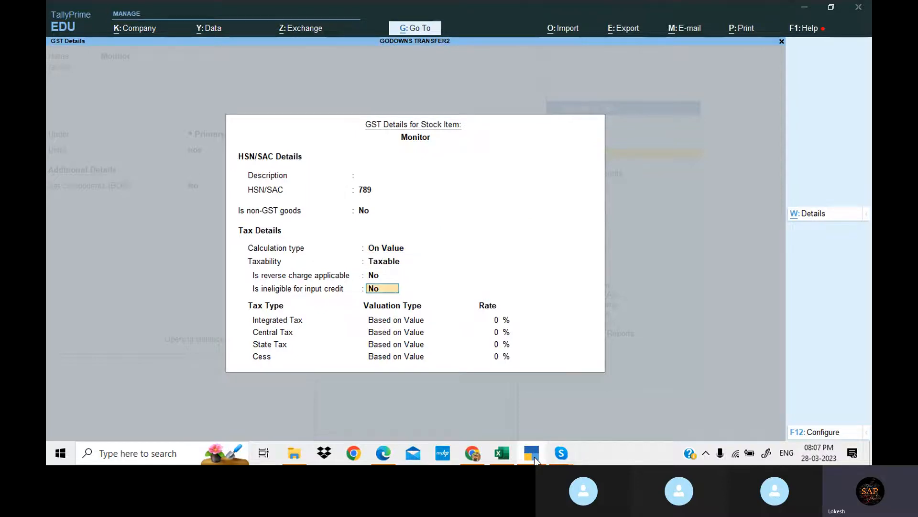
Step: Set Monitor's integrated tax rate to 18%, keep cess at 0%, and save the stock item
key(Return)
key(Return)
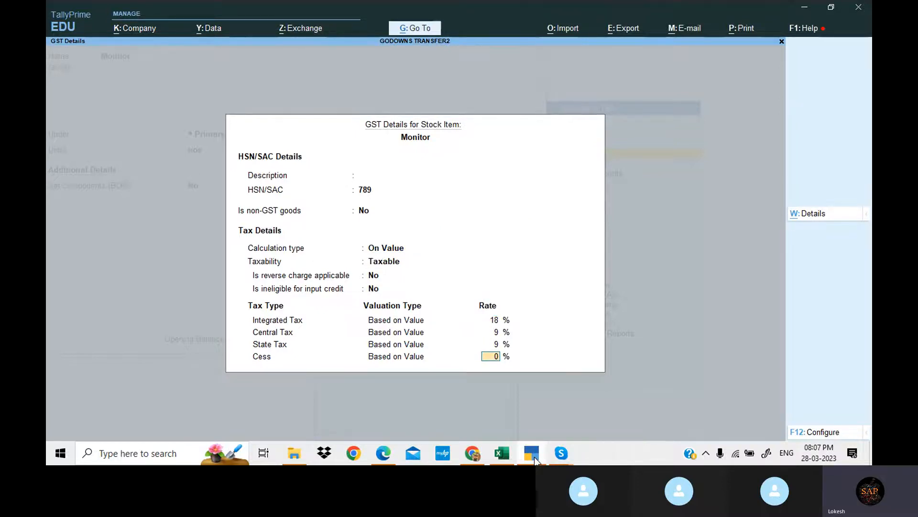
key(Return)
key(Return)
key(Return)
Step: Copy Processor (Athlon) from the PDF's purchase table in Edge and name the next TallyPrime stock item with it, leaving the alias empty
key(alt+Tab)
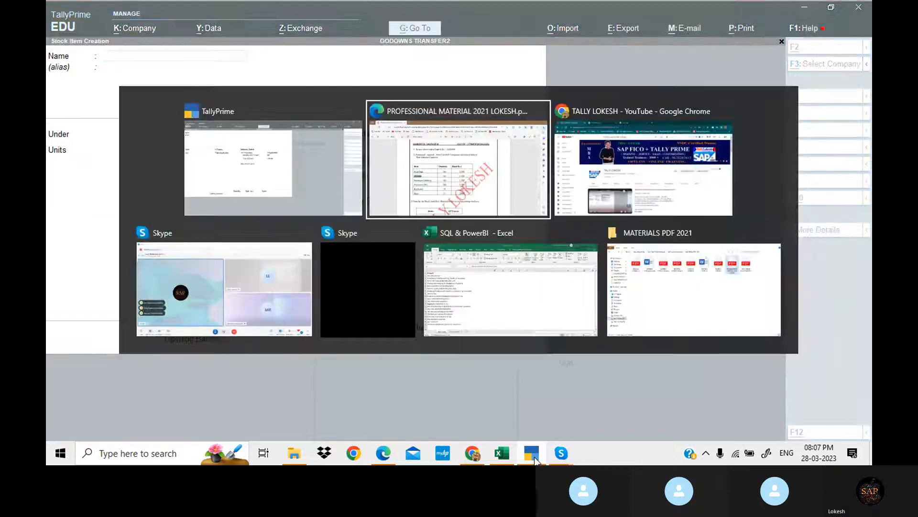
drag(254, 279, 336, 281)
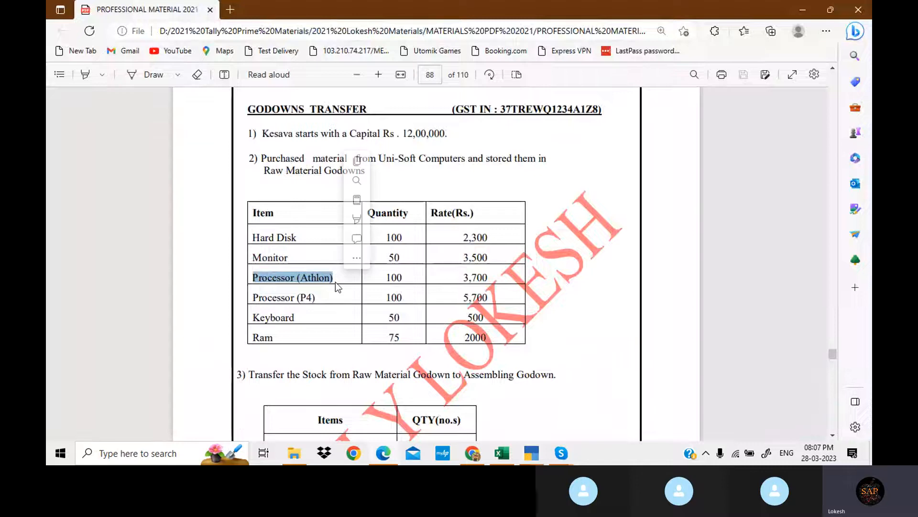
key(ctrl+c)
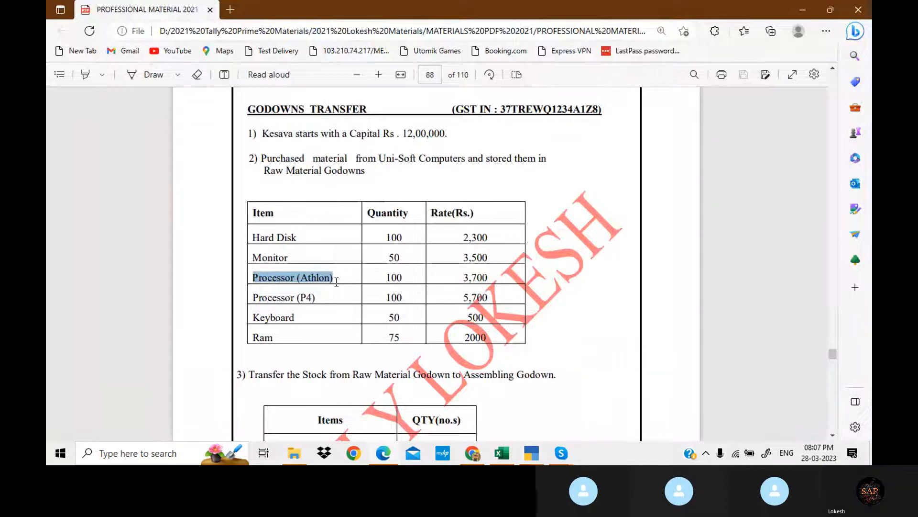
click(536, 457)
key(ctrl+v)
key(Return)
key(Return)
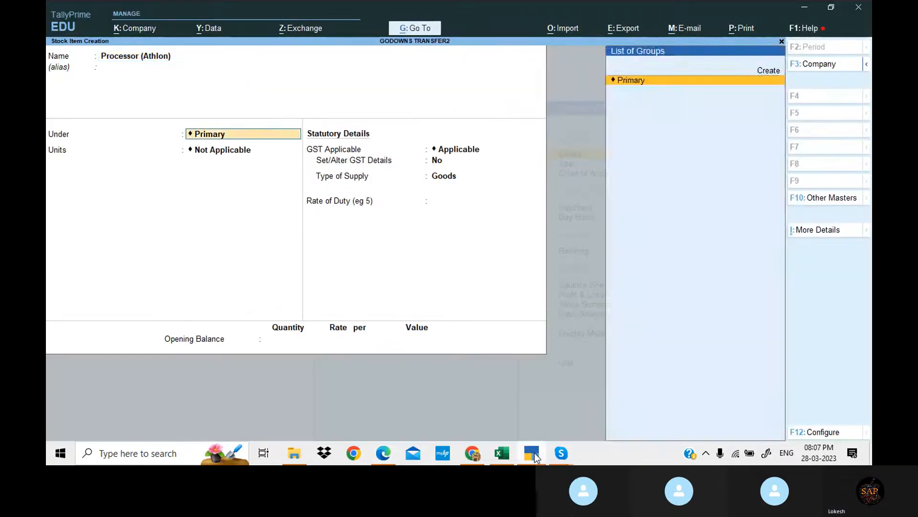
Step: Keep Processor (Athlon) under Primary, set its unit to nos without components, and open its GST details
key(Return)
key(Down)
key(Return)
key(Return)
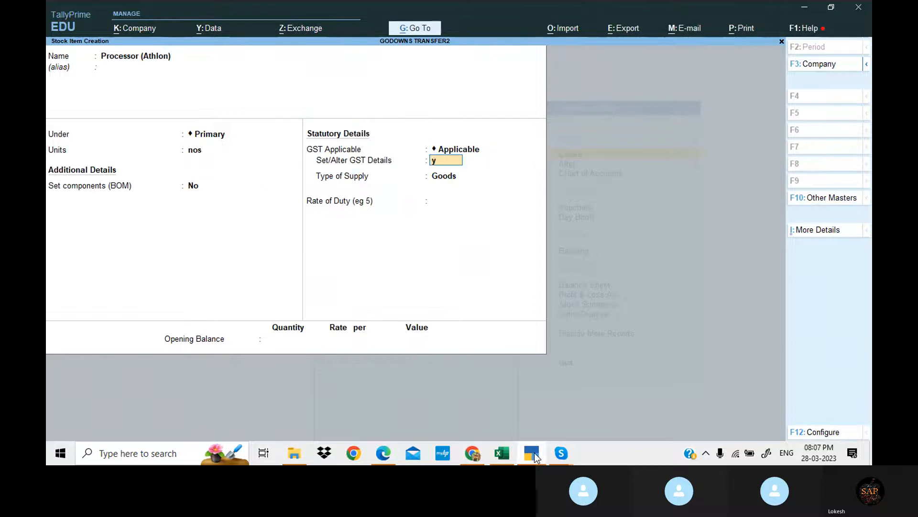
key(Return)
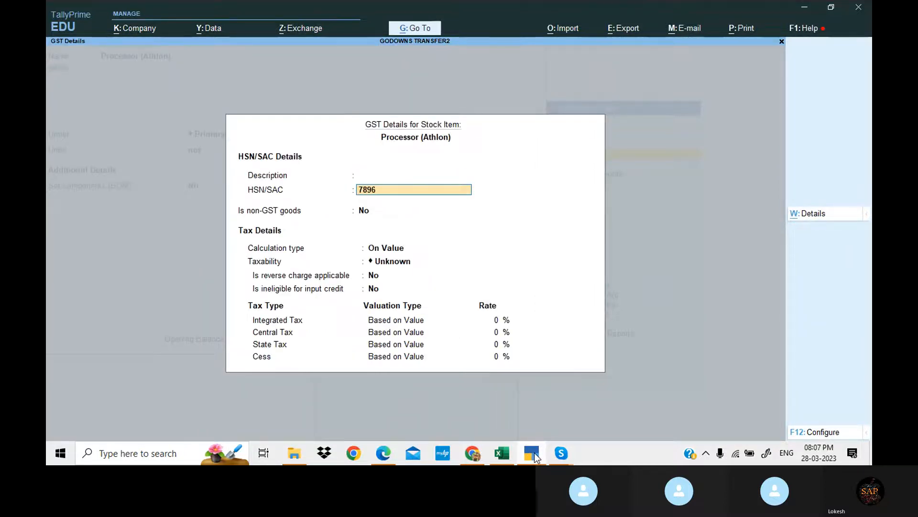
Step: Enter HSN/SAC 7896 for Processor (Athlon), keep calculation On Value, and set taxability to Taxable without reverse charge
key(Return)
key(Return)
key(Return)
key(Down)
key(Down)
key(Down)
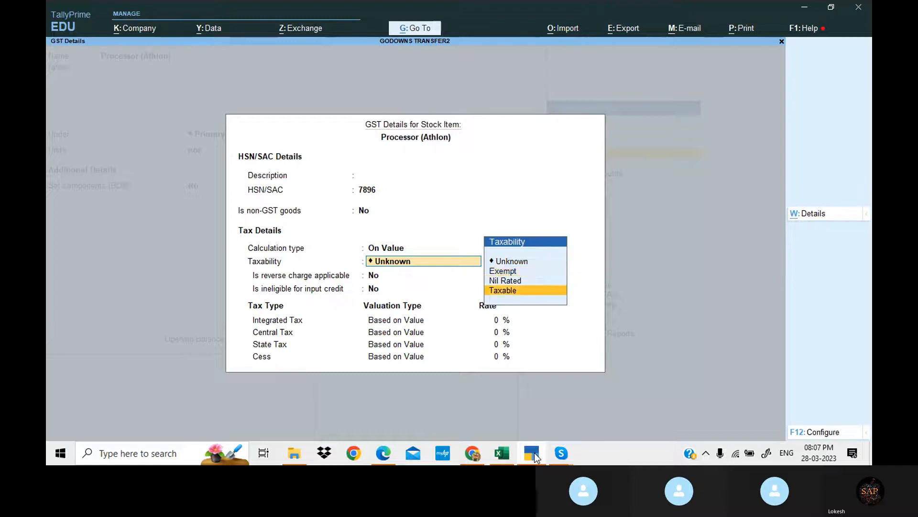
key(Return)
key(Return)
Step: Set Processor (Athlon)'s integrated tax rate to 18% and save the stock item
key(Return)
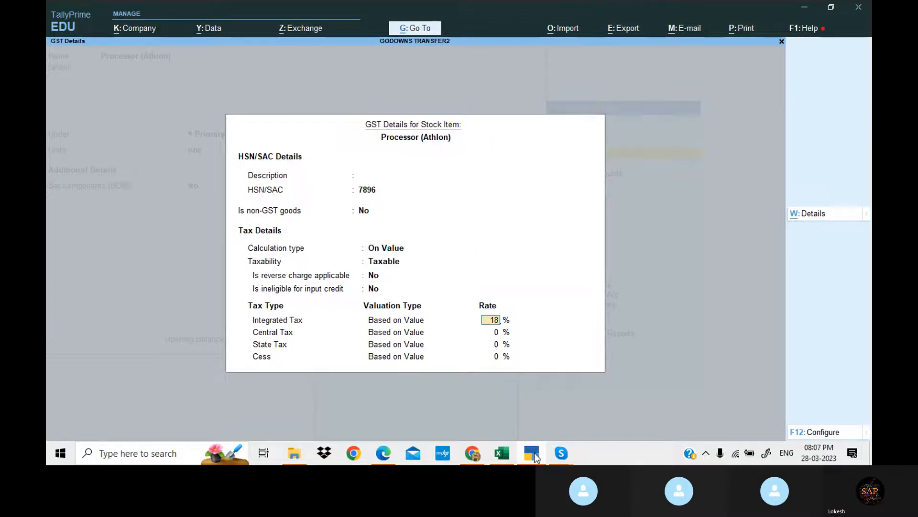
key(Return)
key(Return)
key(Return)
key(Return)
key(Return)
key(Return)
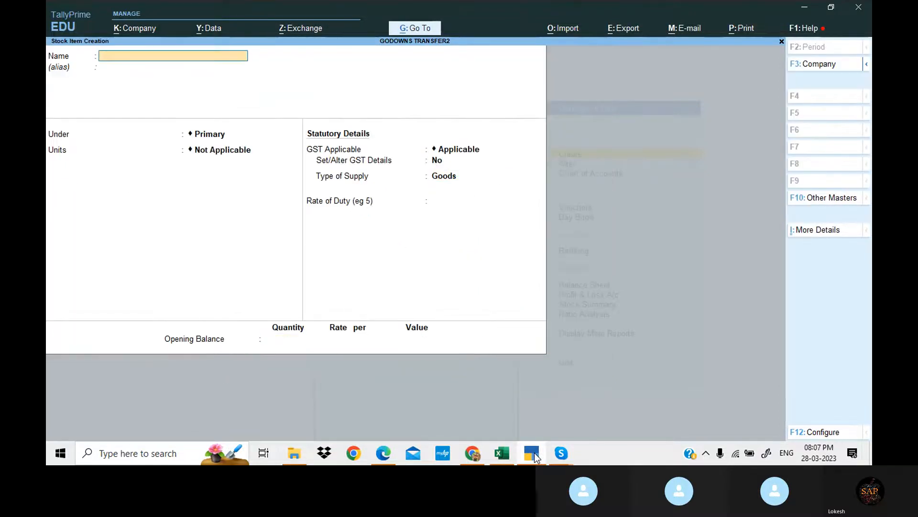
Step: Copy Processor (P4) from the PDF's purchase table in Edge and name the next TallyPrime stock item with it
key(alt+Tab)
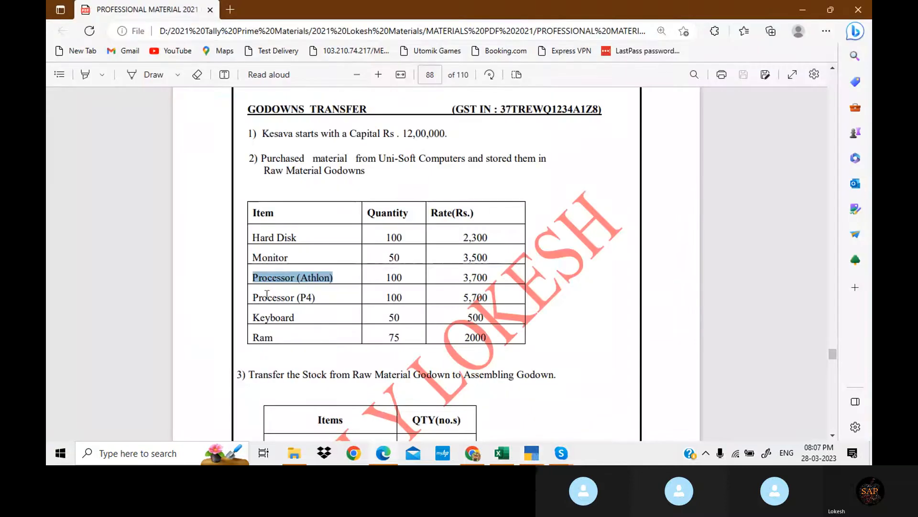
drag(253, 299, 324, 301)
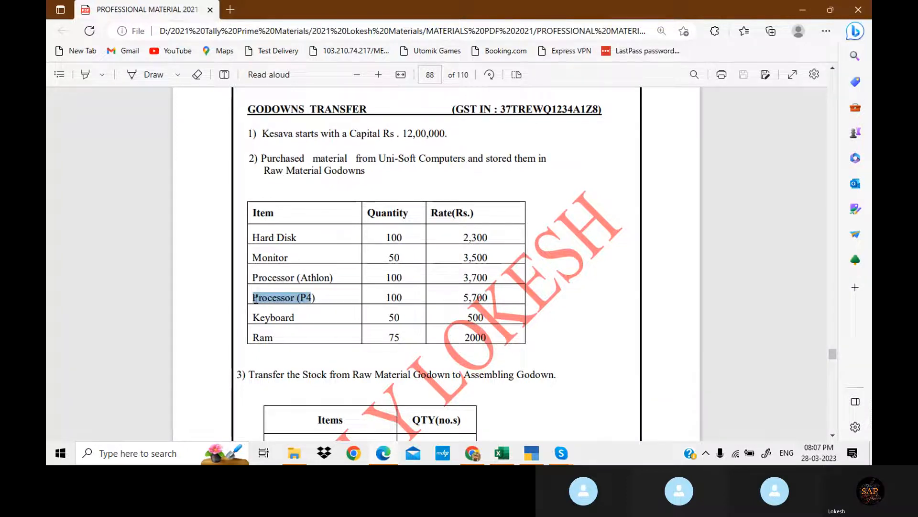
drag(256, 297, 326, 295)
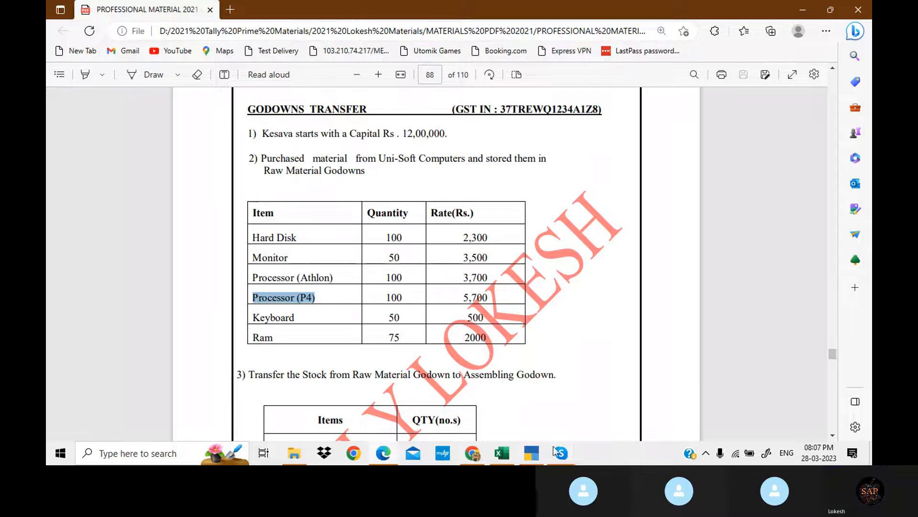
click(541, 454)
key(ctrl+alt+v)
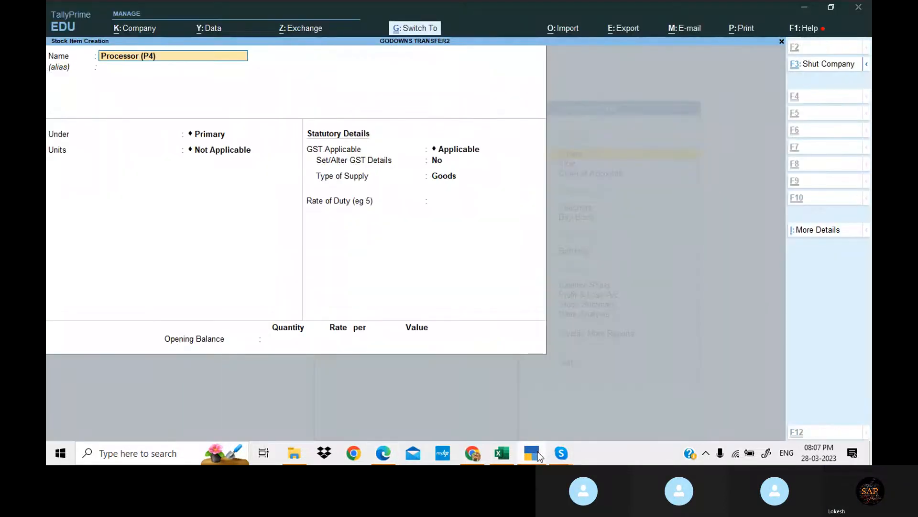
Step: Keep Processor (P4) under Primary without an alias, set its unit to nos, and open its GST details
key(Return)
key(Return)
key(Down)
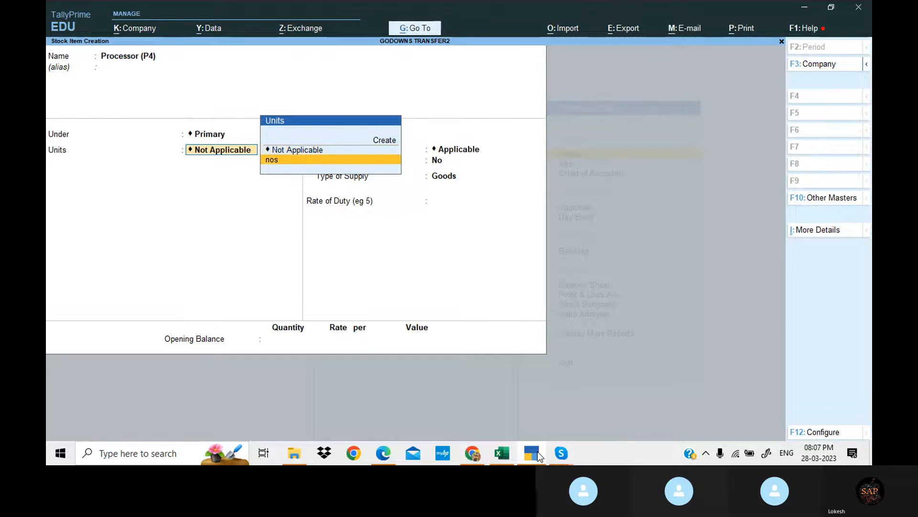
key(Return)
key(Return)
text(y)
key(Return)
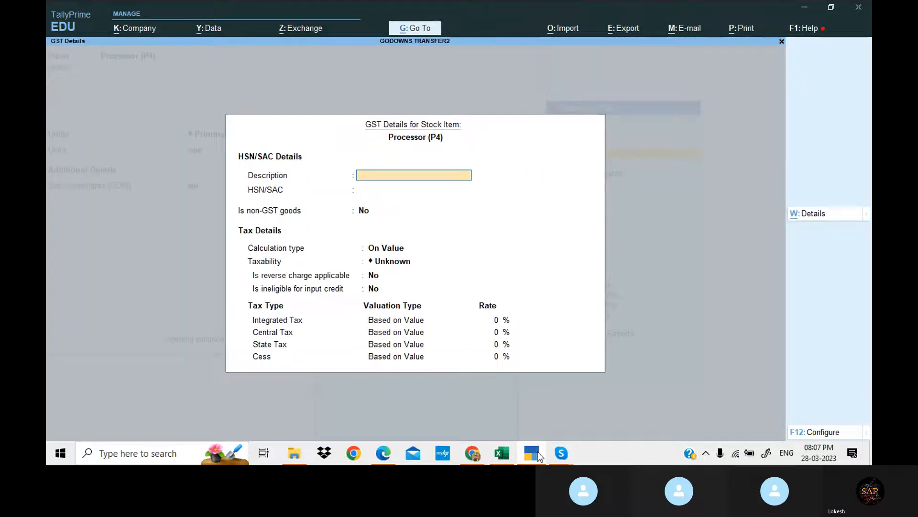
Step: Enter HSN/SAC 4895 for Processor (P4), keep calculation On Value, and set taxability to Taxable without reverse charge
key(Return)
text(4895)
key(Return)
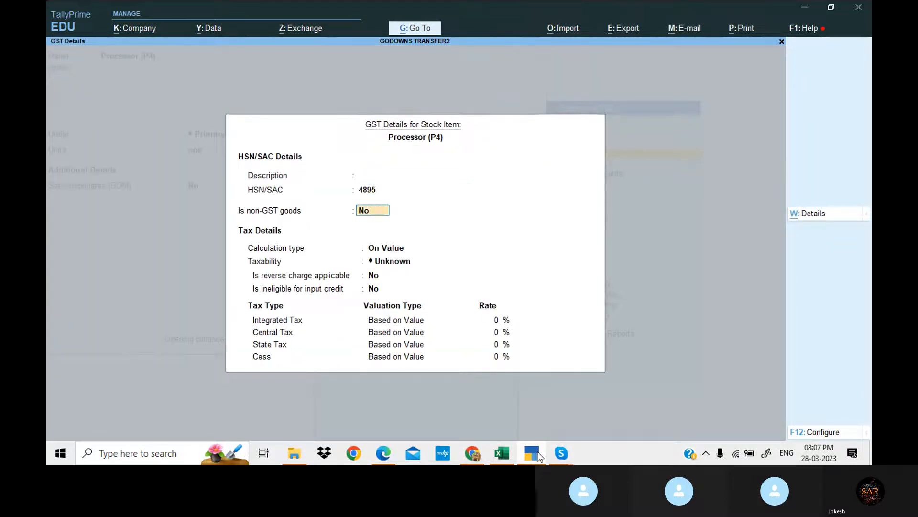
key(Return)
key(Return)
key(Down)
key(Down)
key(Down)
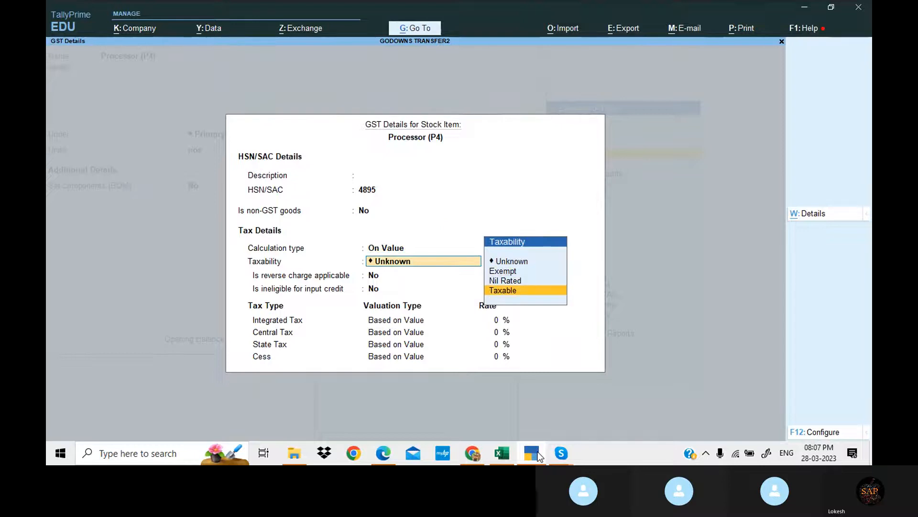
key(Return)
key(Return)
Step: Set Processor (P4)'s integrated tax rate to 18% and save the stock item
key(Return)
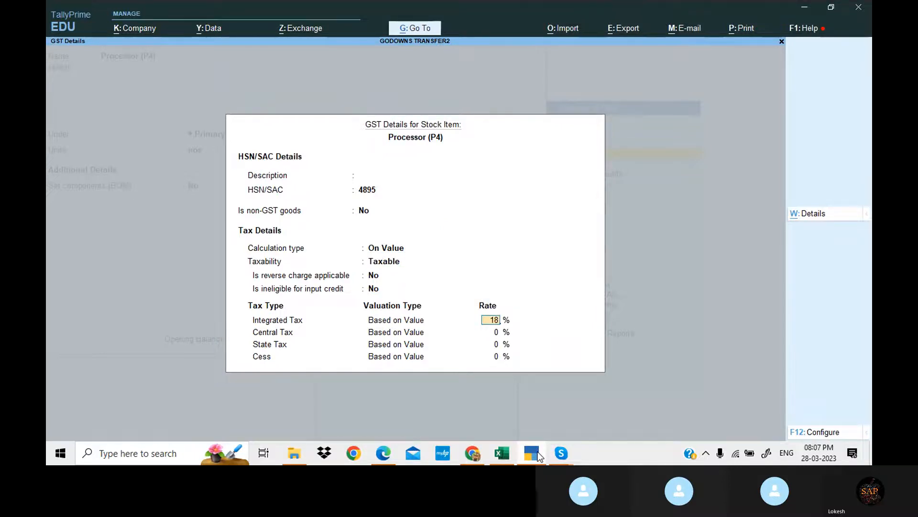
key(Return)
key(Return)
key(Return)
key(Return)
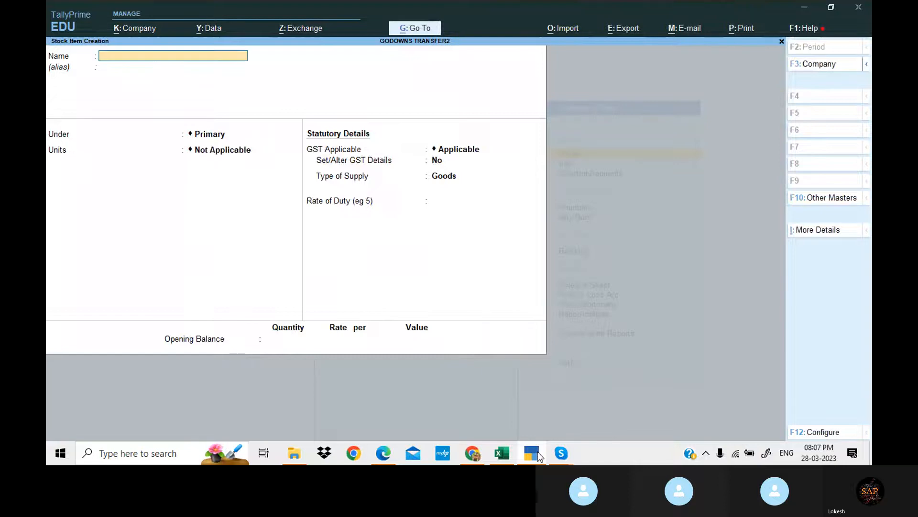
Step: Copy Keyboard from the PDF's purchase table in Edge and name the next TallyPrime stock item with it
key(alt+Tab)
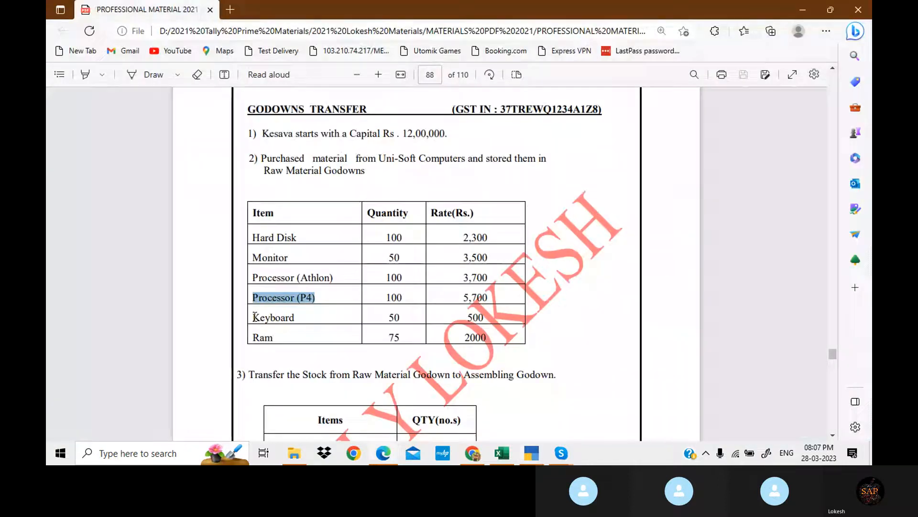
drag(254, 317, 294, 317)
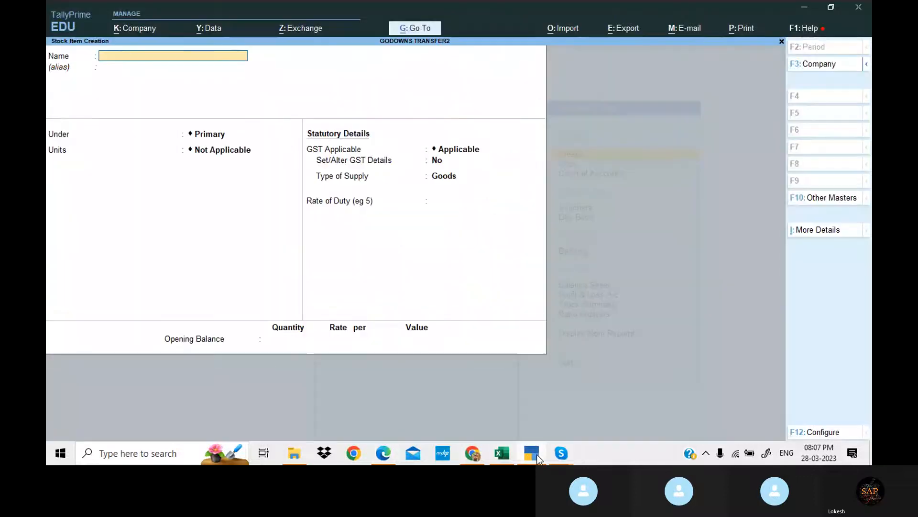
click(539, 460)
key(ctrl+v)
Step: Keep Keyboard under Primary, set its unit to nos without components, and open its GST details
key(Return)
key(Return)
key(Return)
key(Down)
key(Return)
key(Return)
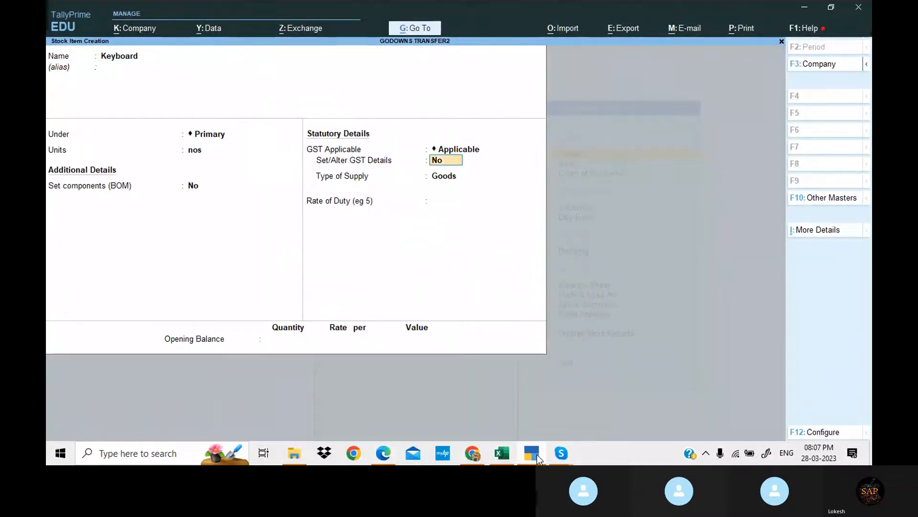
key(y)
key(Return)
Step: Enter HSN/SAC 4589 for Keyboard, keep calculation On Value, and set taxability to Taxable without reverse charge
key(Return)
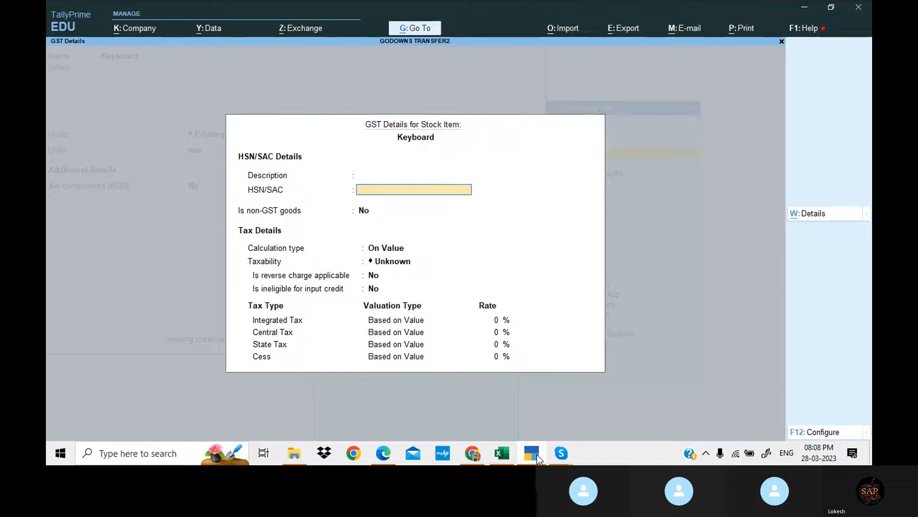
key(Return)
key(Return)
key(Return)
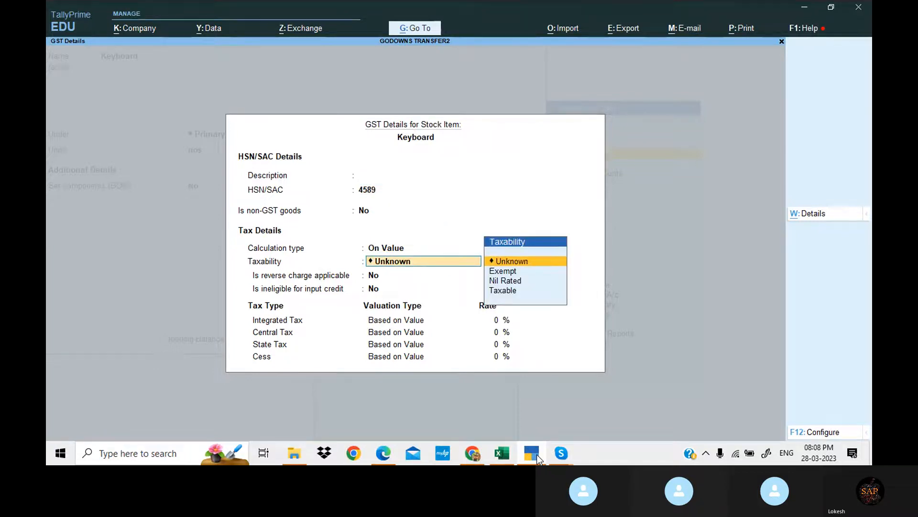
key(Down)
key(Down)
key(Down)
key(Return)
key(Return)
key(Return)
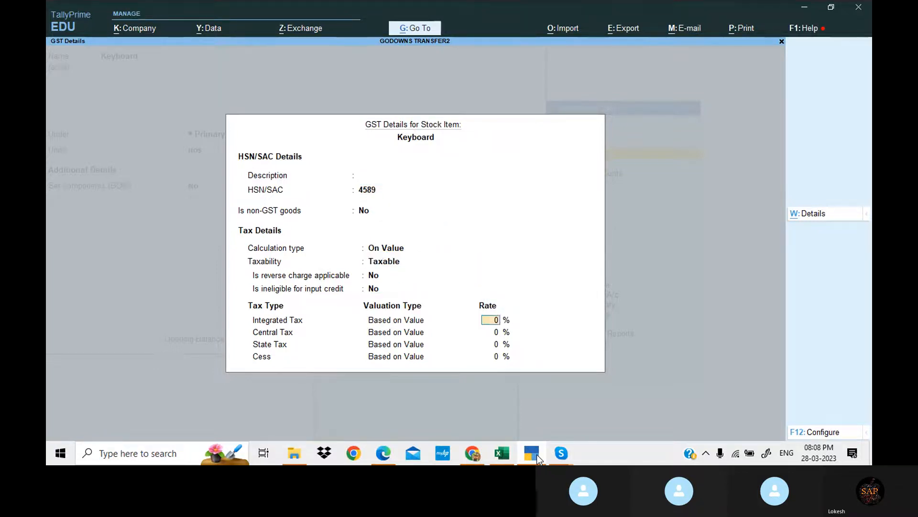
Step: Complete Keyboard's tax rates, set the rate of duty to 0, and save the stock item
key(Return)
key(Return)
key(Return)
key(Return)
key(Return)
key(Return)
key(Return)
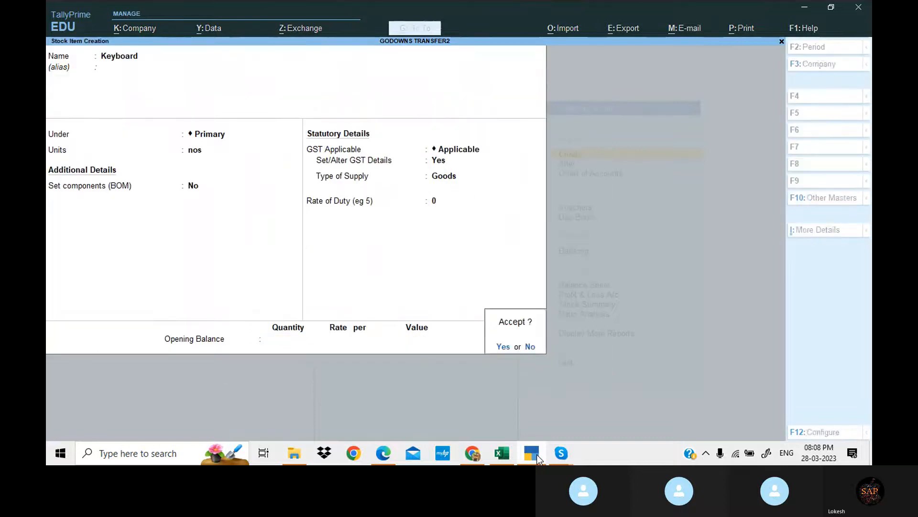
Step: Copy Ram from the PDF's purchase table in Edge and name the next TallyPrime stock item with it
key(alt+Tab)
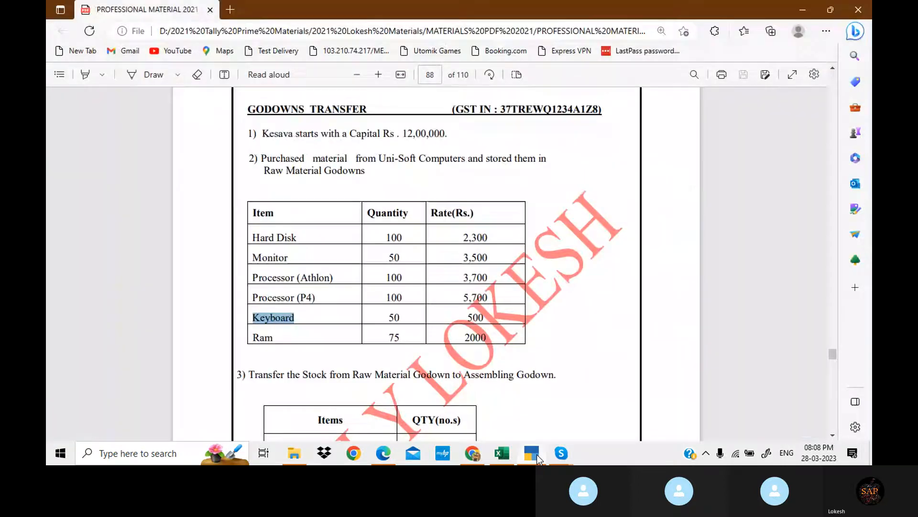
double_click(262, 336)
key(ctrl+c)
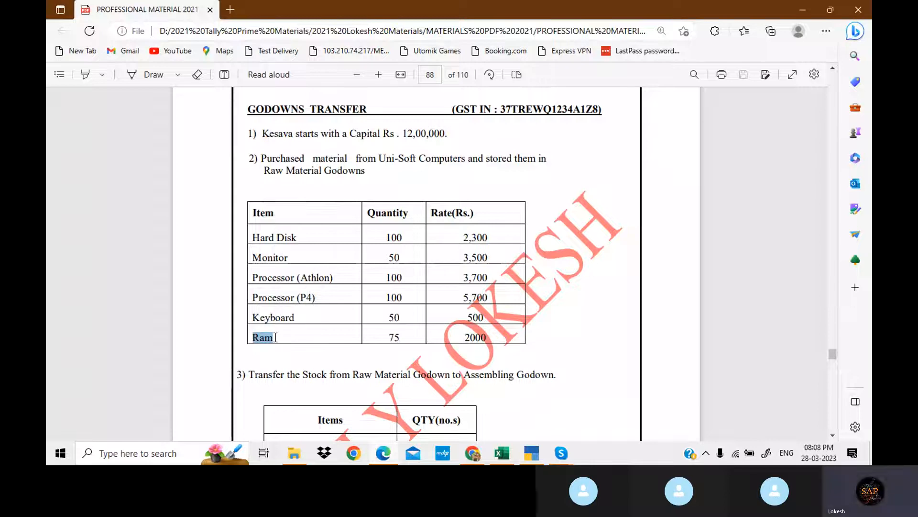
click(533, 455)
key(ctrl+alt+v)
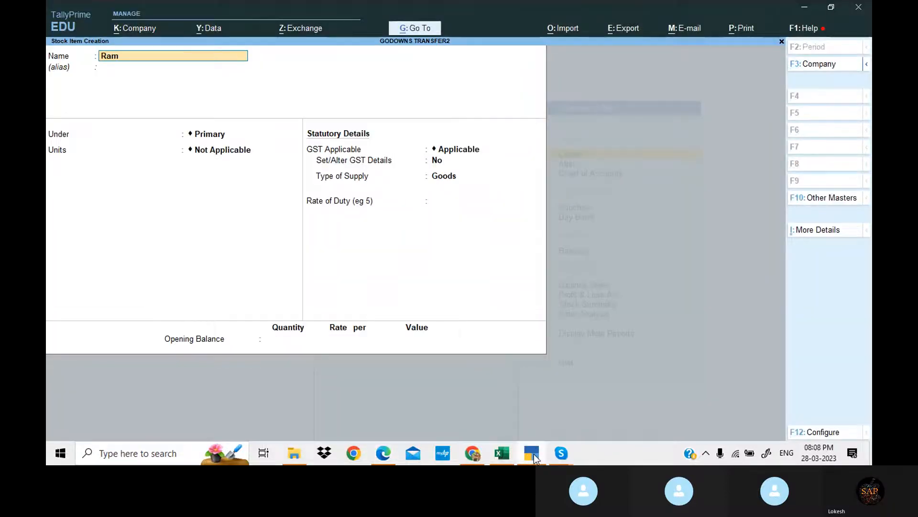
Step: Keep Ram under Primary without an alias, set its unit to nos, and open its GST details
key(Return)
key(Return)
key(Down)
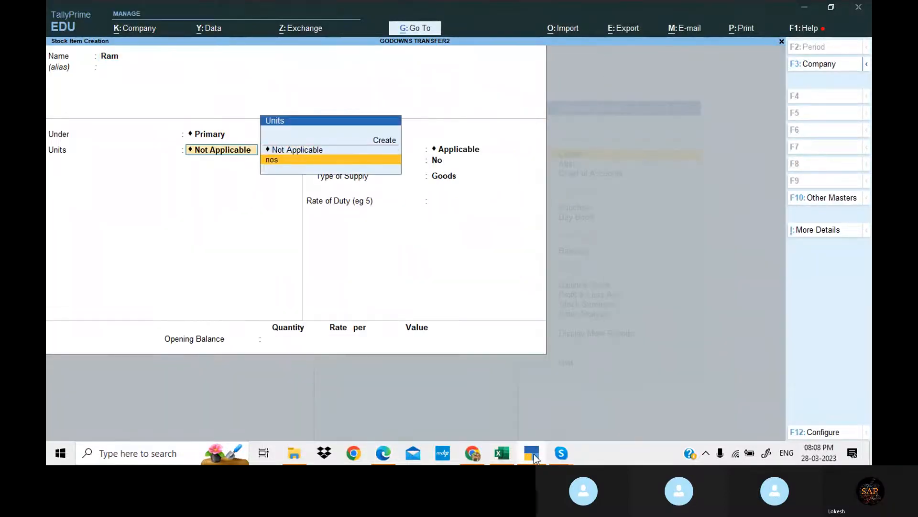
key(Return)
key(Return)
key(y)
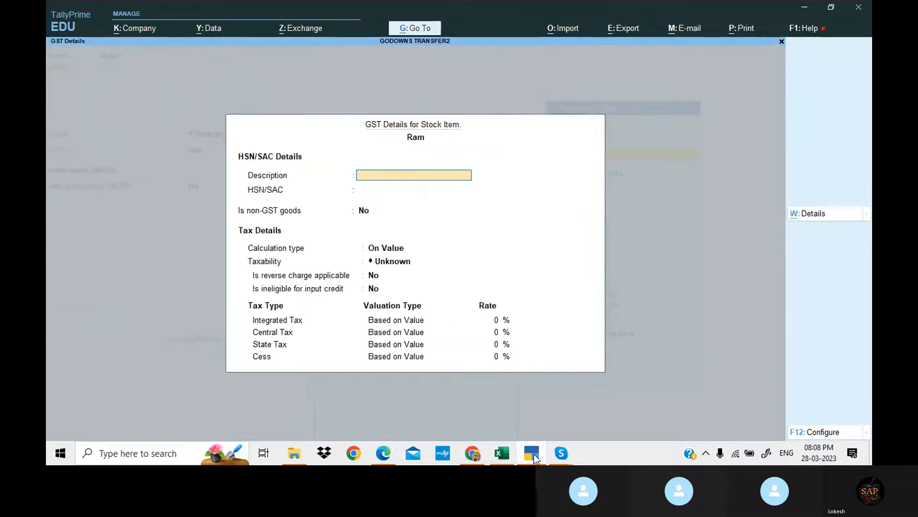
Step: Enter HSN/SAC 7896 for Ram, keep calculation On Value, and set taxability to Taxable without reverse charge
key(Return)
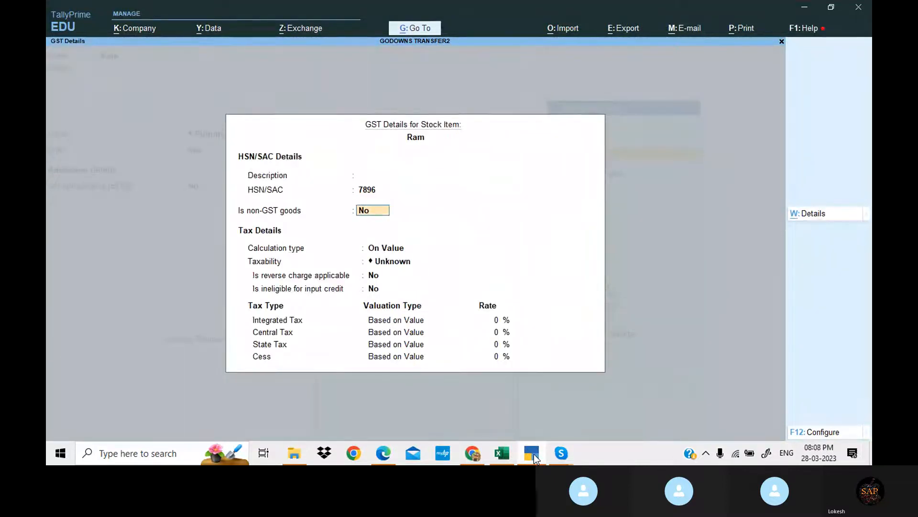
key(Return)
key(Return)
key(Down)
key(Down)
key(Down)
key(Return)
key(Return)
key(Return)
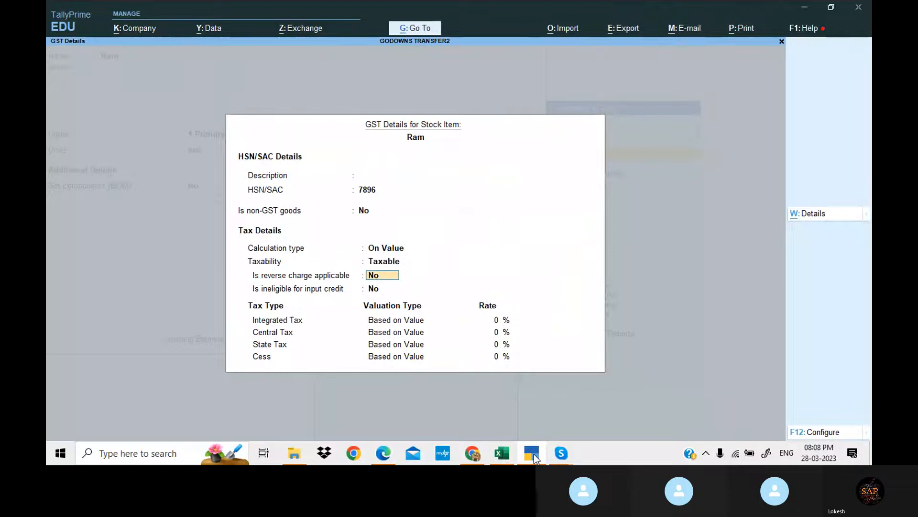
Step: Set Ram's integrated tax rate to 18%, keep cess at 0%, and save the stock item
key(Return)
key(Return)
key(Return)
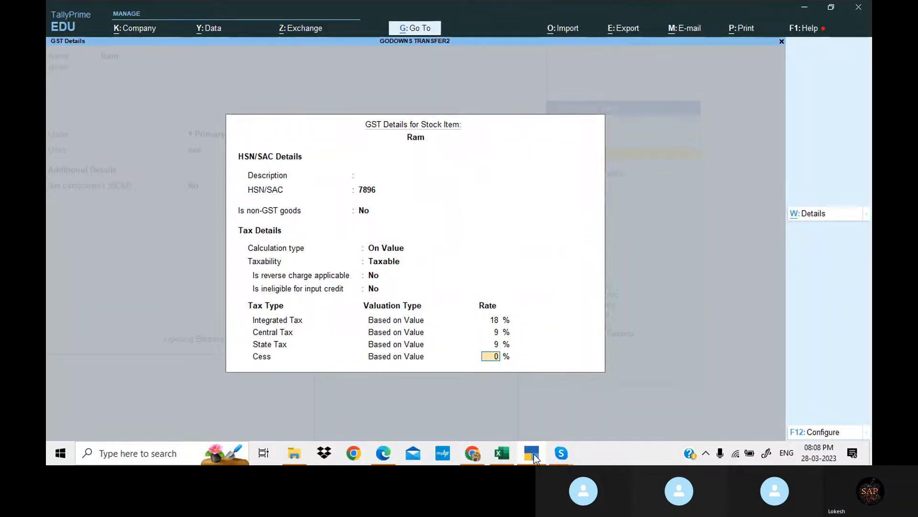
key(Return)
key(ctrl+a)
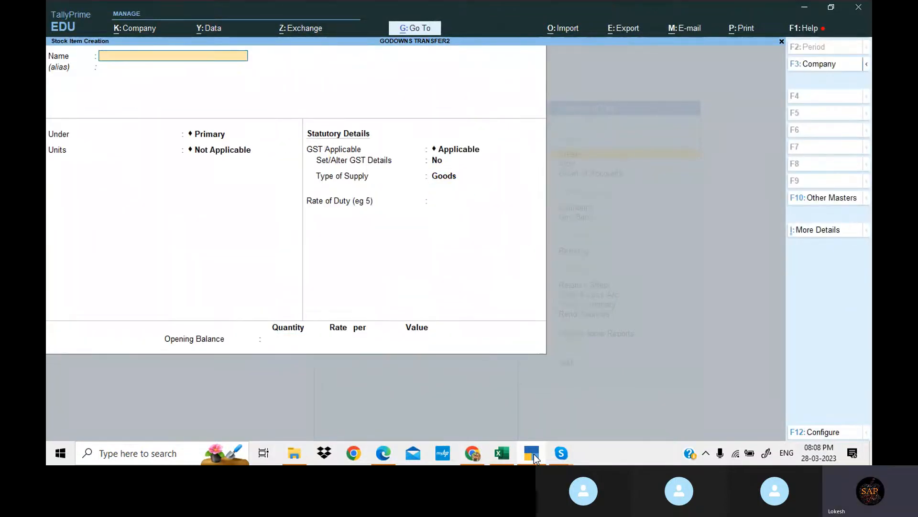
Step: Leave stock item creation and start a purchase voucher, leaving the supplier invoice number and date empty
key(Escape)
key(Return)
key(Escape)
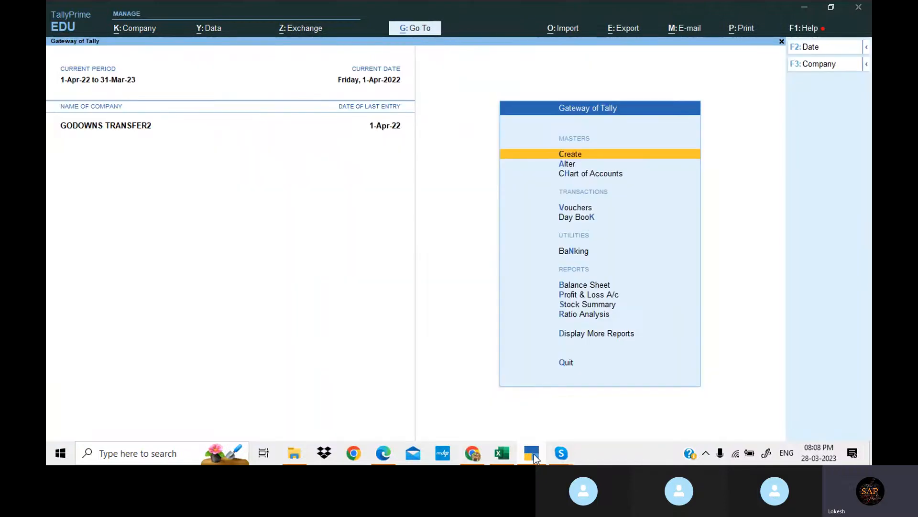
key(v)
key(F9)
key(Return)
key(Return)
Step: Choose Uni-Soft Computers as the voucher's party, accept its party details, and set the purchase ledger to Purchase
key(Down)
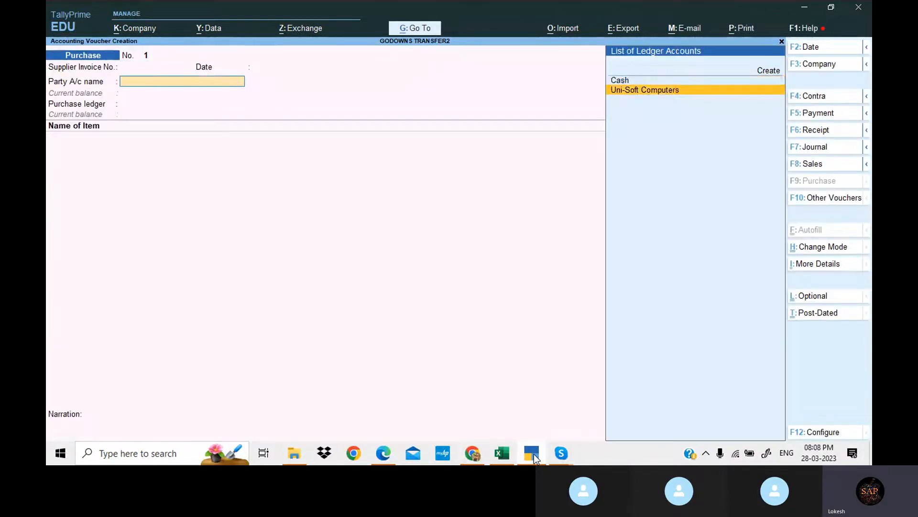
key(Return)
key(Return)
key(Return)
key(Return)
key(Return)
key(Return)
key(Return)
key(Return)
key(Return)
key(Return)
key(Return)
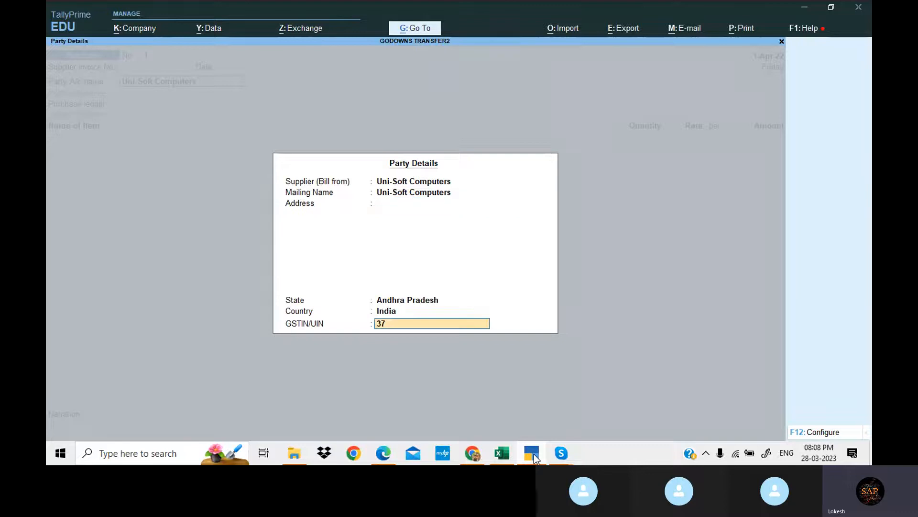
key(Return)
key(Return)
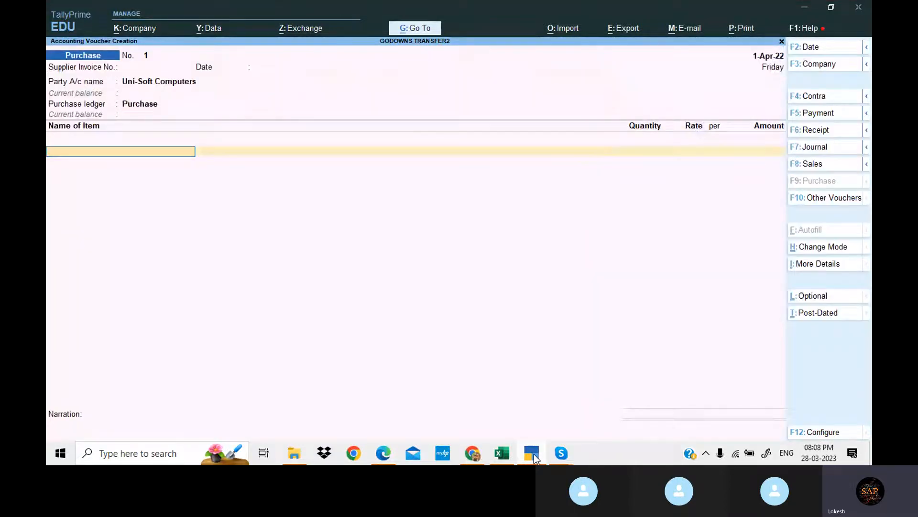
Step: Add Hard Disk as the purchase voucher's first item and allocate it to Raw Material Godown
key(Return)
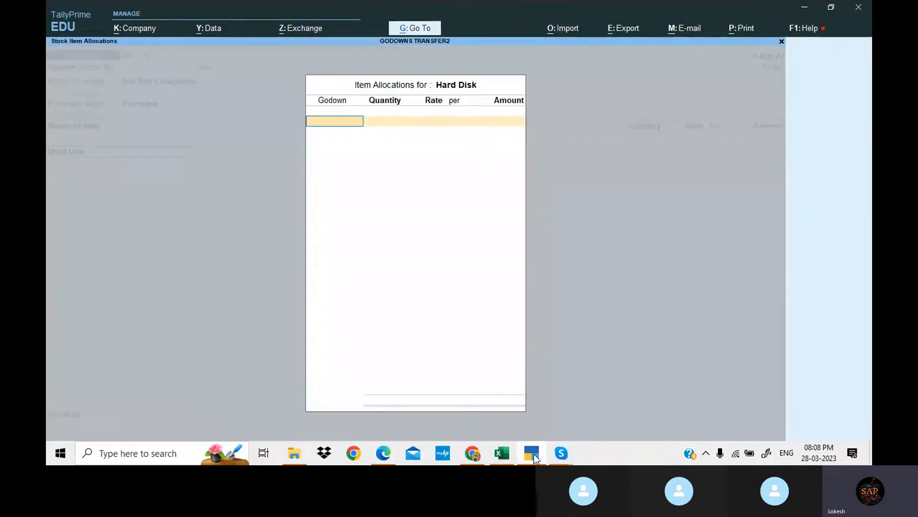
key(Down)
key(Down)
key(Down)
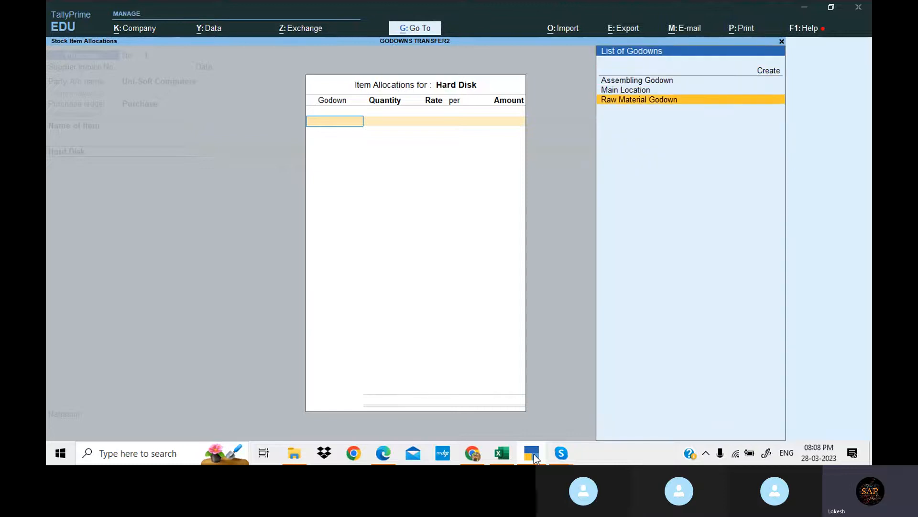
key(Return)
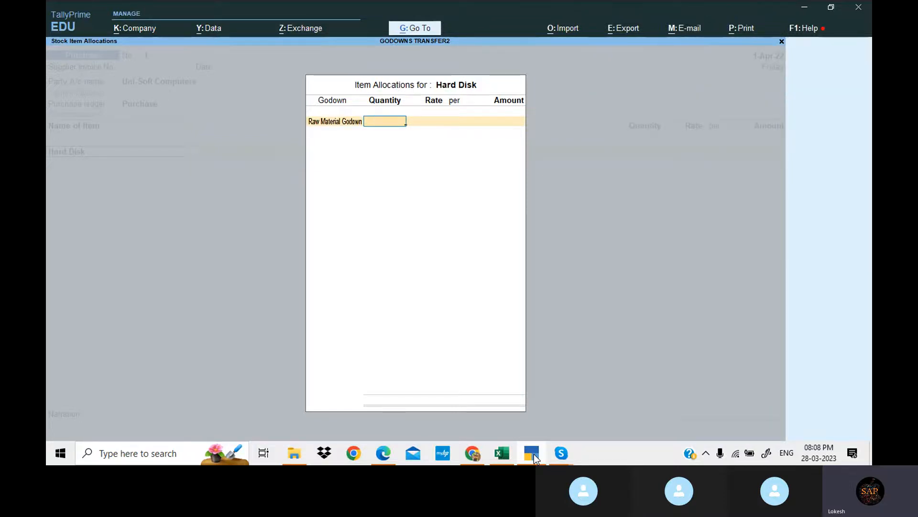
Step: Set Hard Disk's quantity to 100 nos and its rate to 2,300, and accept the allocation
text(100)
key(Return)
text(2)
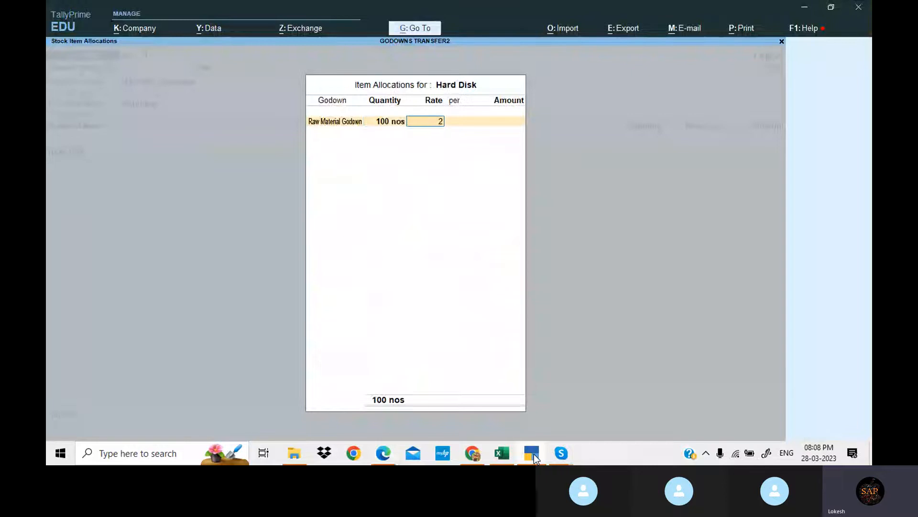
text(300)
key(Return)
key(Return)
key(Return)
key(Return)
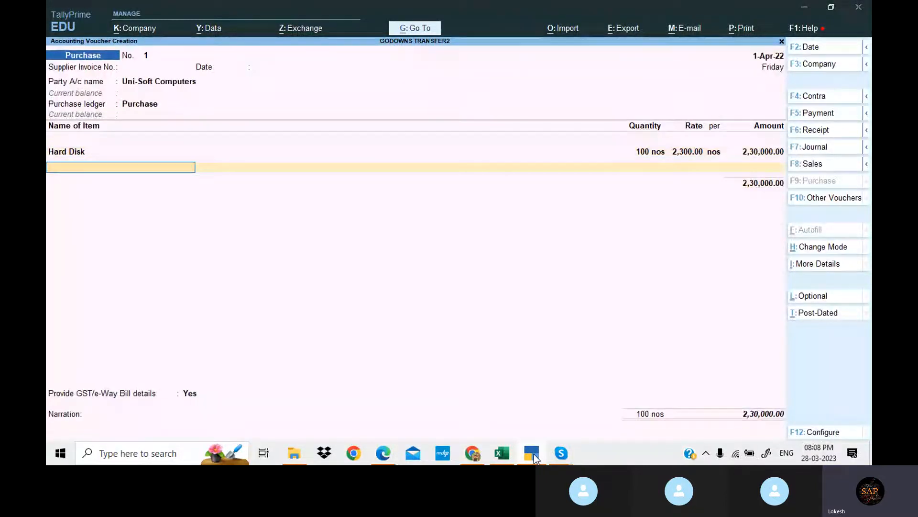
Step: Check the PDF exercise for the next item, add Monitor, and allocate it to Raw Material Godown
click(531, 453)
click(535, 456)
text(M)
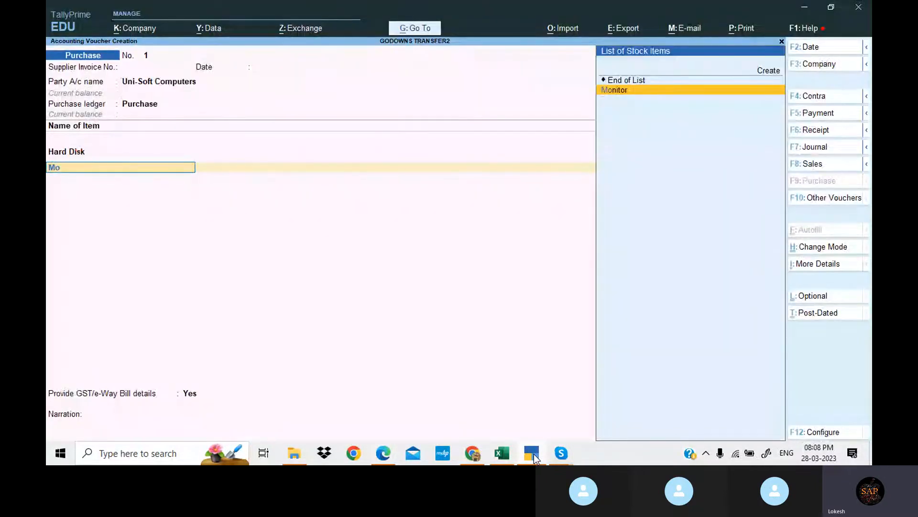
text(o)
key(Return)
key(alt+Tab)
click(534, 456)
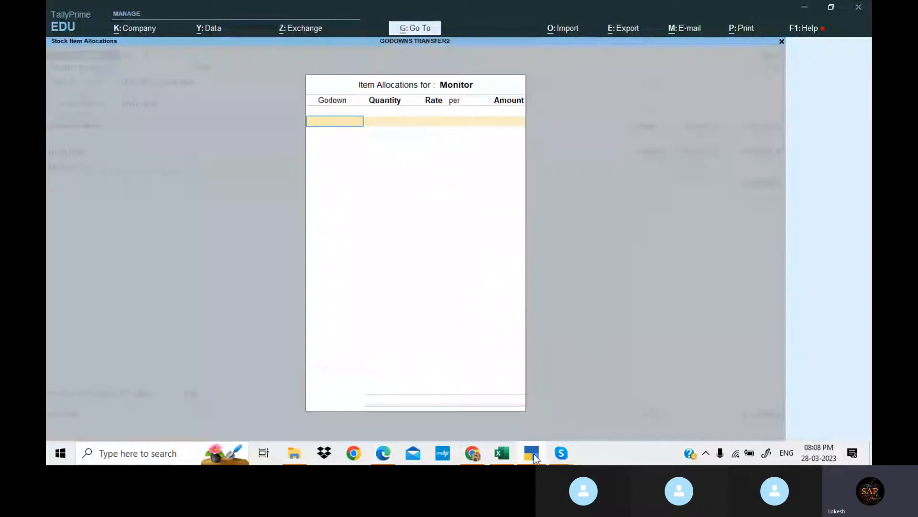
key(Down)
key(Down)
key(Return)
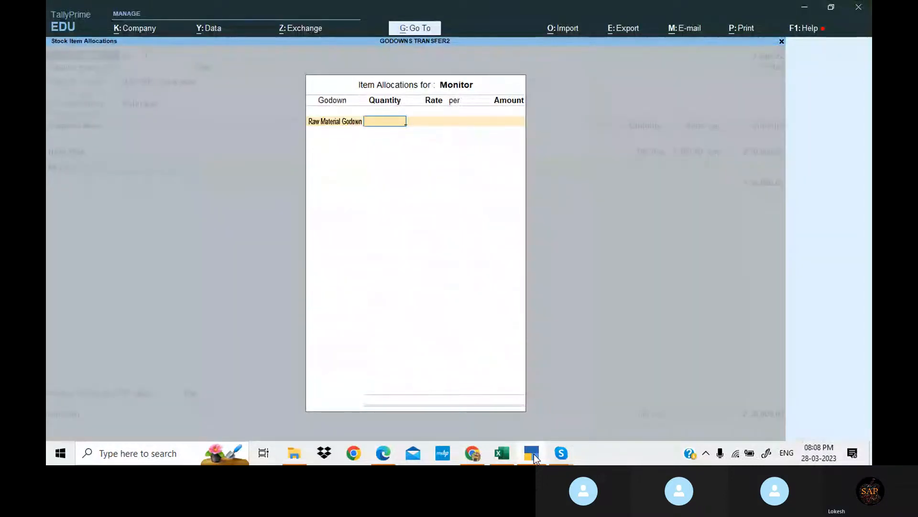
Step: Check Monitor's figures in the PDF and enter a quantity of 50 nos at a rate of 3,500
key(alt+Tab)
click(534, 455)
text(50)
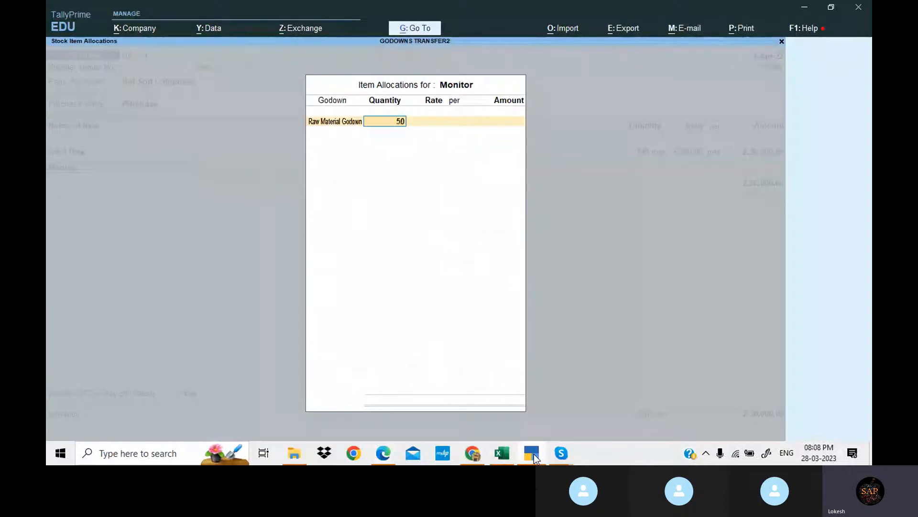
key(Return)
key(Return)
key(Return)
key(Return)
key(Return)
key(Return)
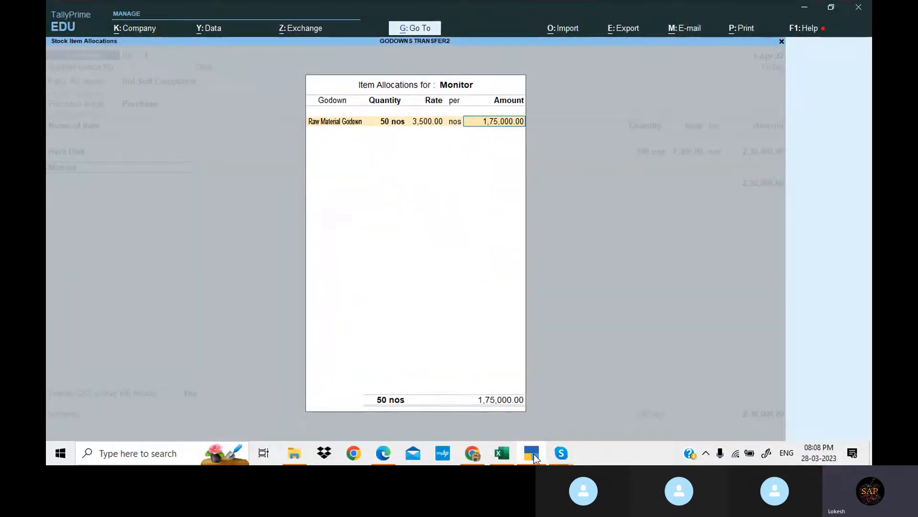
Step: Finish Monitor's allocation, add Processor (Athlon) as the next item, and allocate it to Raw Material Godown
key(alt+Tab)
click(535, 456)
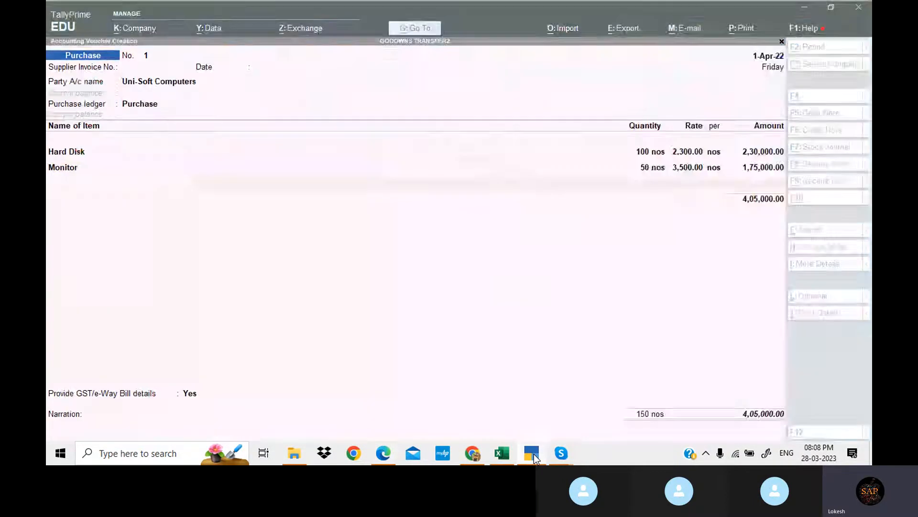
text(Pr)
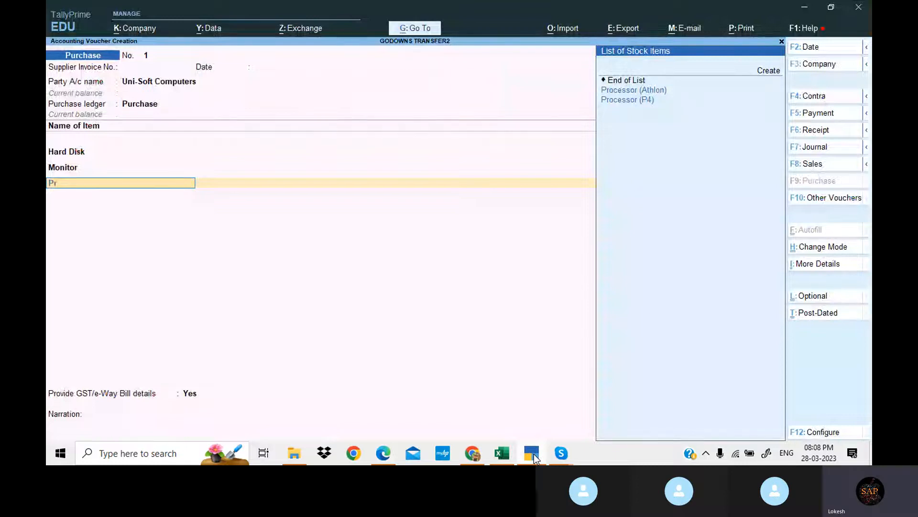
key(Return)
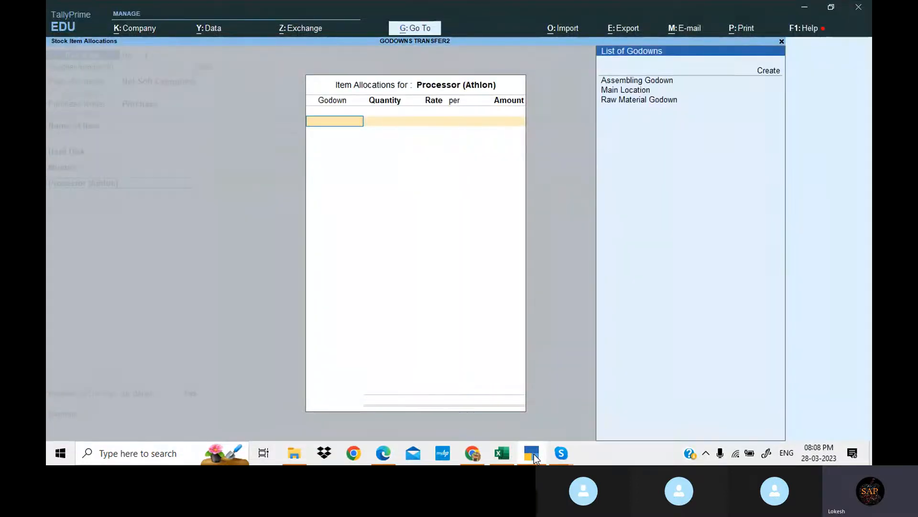
key(Down)
key(Down)
key(Return)
Step: Check Processor (Athlon) in the PDF and enter 100 nos at a rate of 3,700, accepting the allocation
click(535, 458)
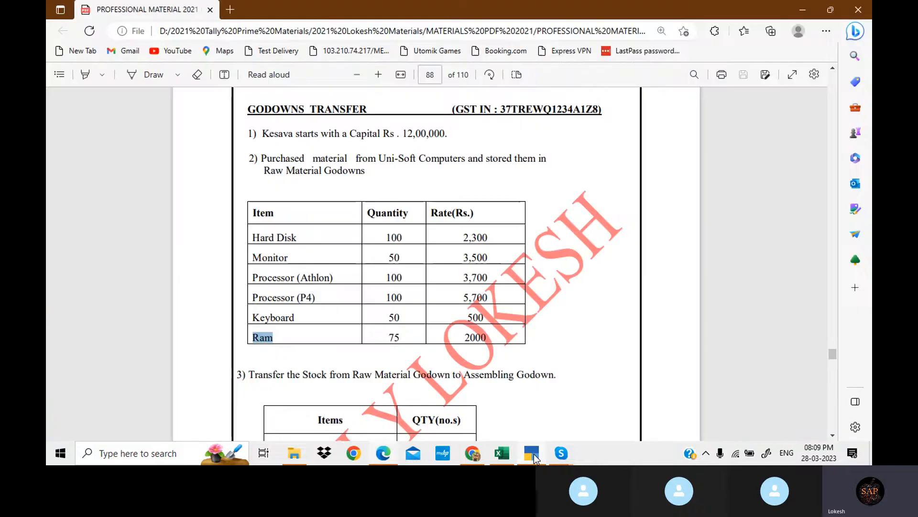
click(536, 458)
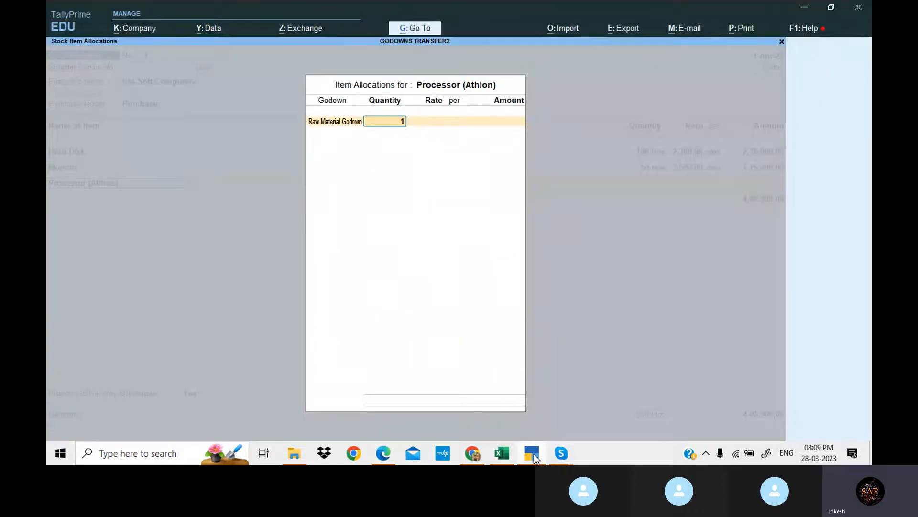
text(100)
key(Return)
text(370)
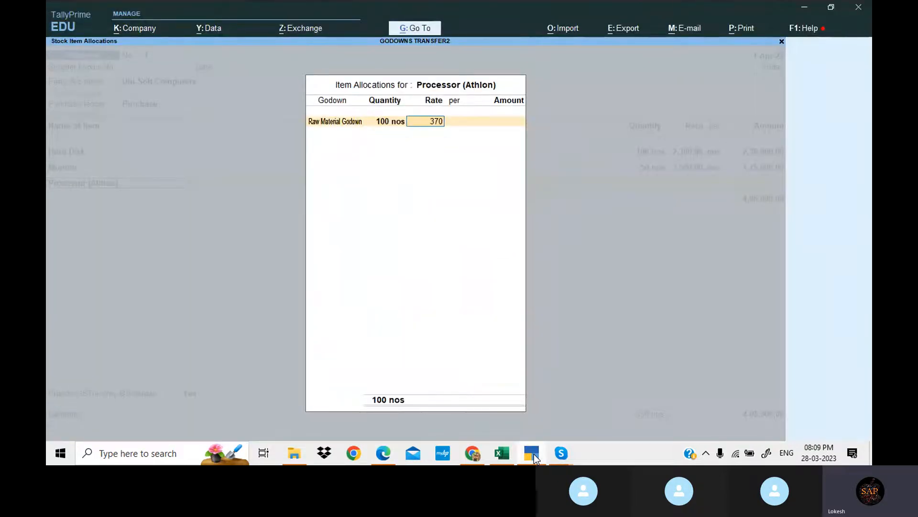
text(0)
key(Return)
key(Return)
key(Return)
key(Return)
Step: Check the PDF for the next item, add Processor (P4), and allocate it to Raw Material Godown
click(535, 458)
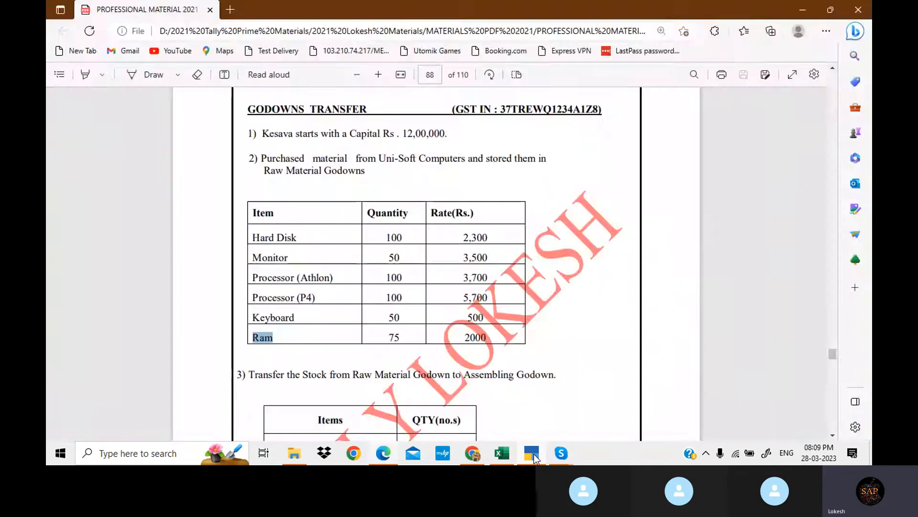
click(535, 458)
text(P)
key(Down)
key(Down)
key(Return)
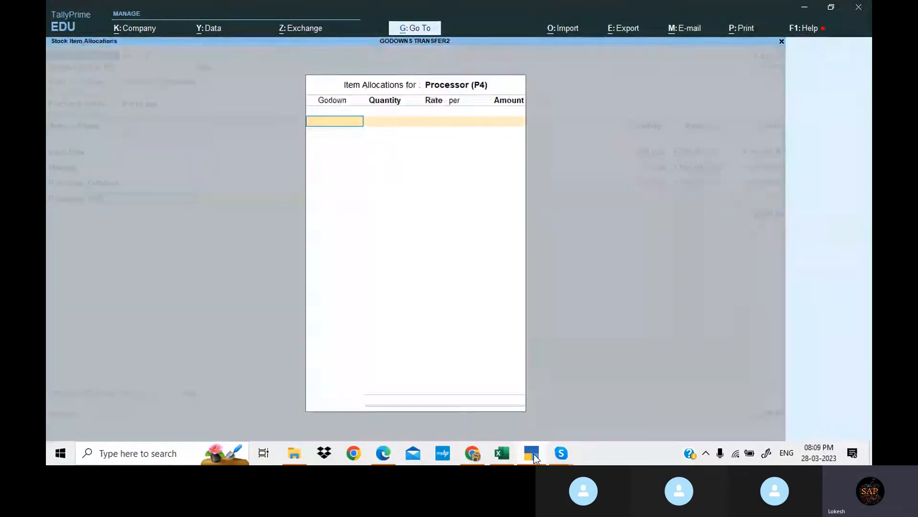
key(Down)
key(Down)
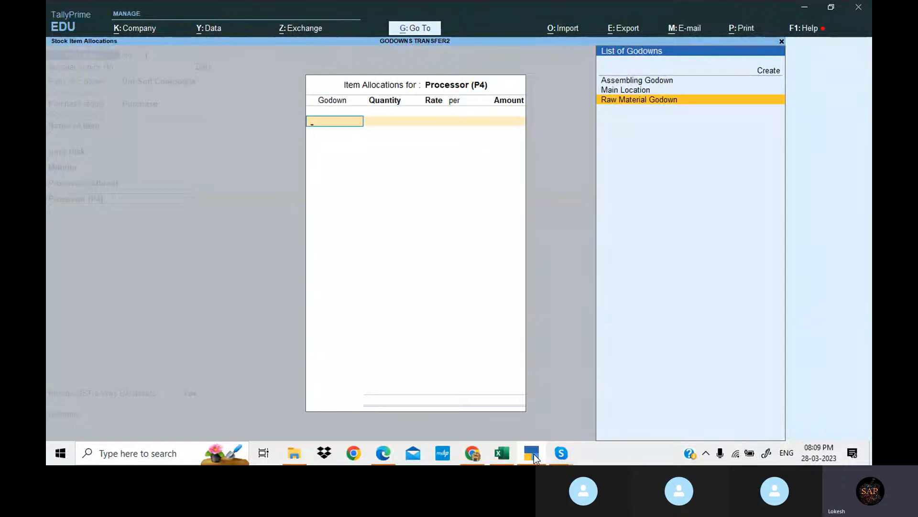
key(Return)
Step: Check Processor (P4) in the PDF and enter 100 nos at a rate of 5,700, accepting the allocation
click(535, 458)
click(536, 458)
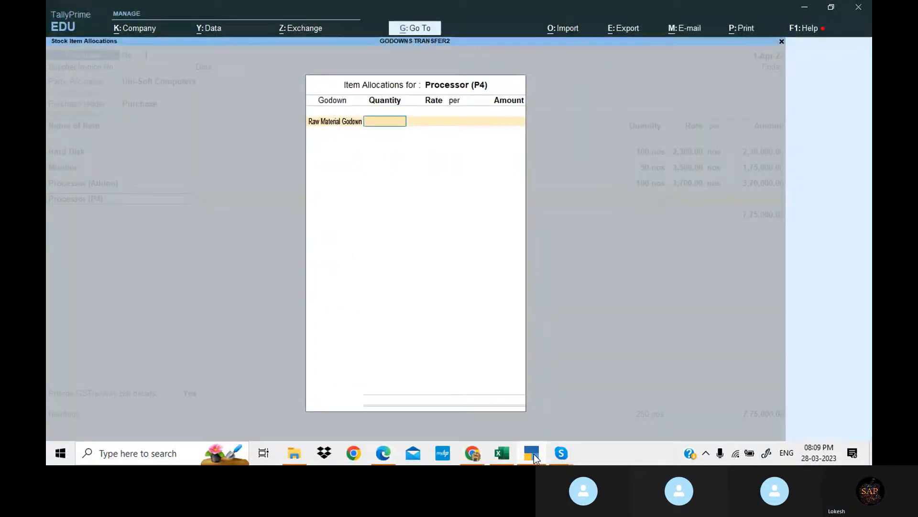
text(100)
key(Return)
text(570)
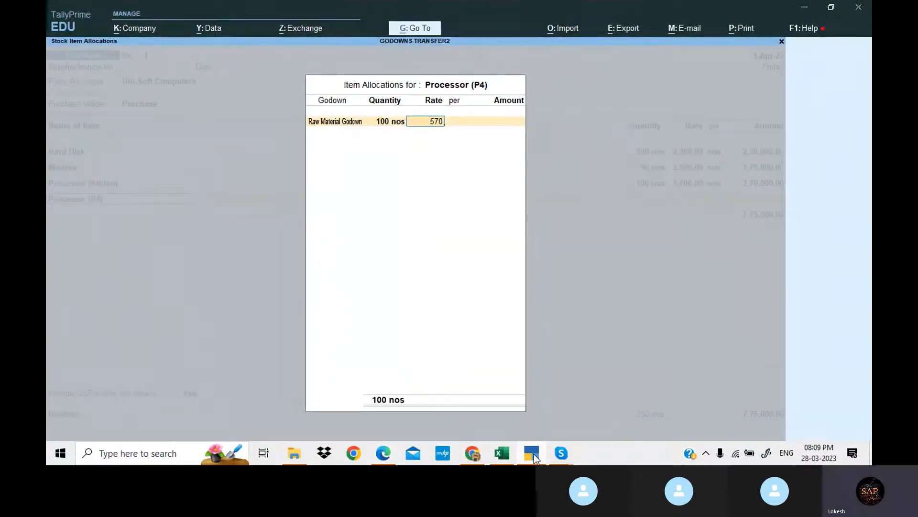
text(0)
key(Return)
key(Return)
key(Return)
key(Return)
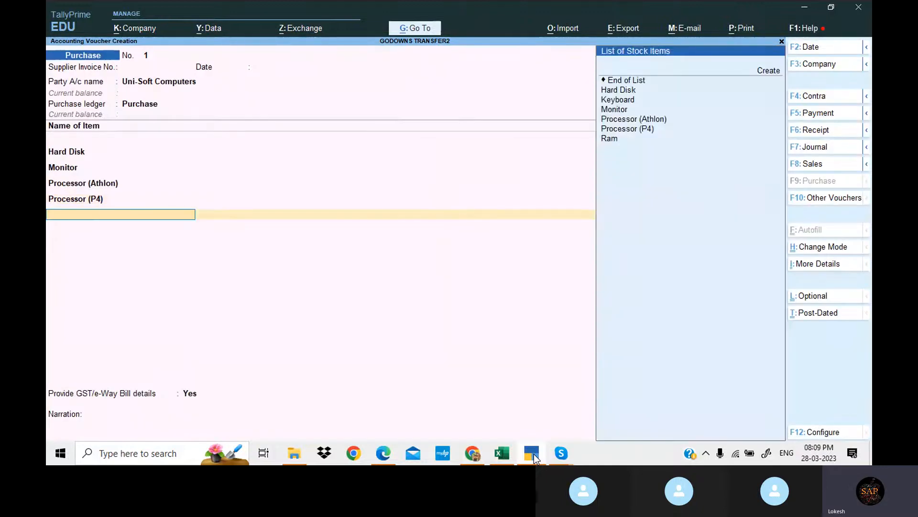
Step: Check the PDF for the next item, add Keyboard, and allocate it to Raw Material Godown
key(alt+Tab)
key(alt+Tab)
text(K)
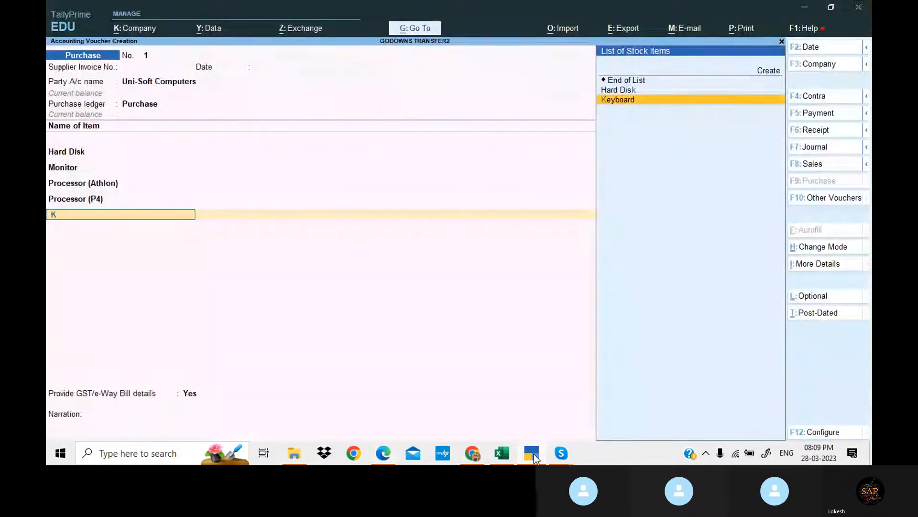
key(Return)
key(Down)
key(Down)
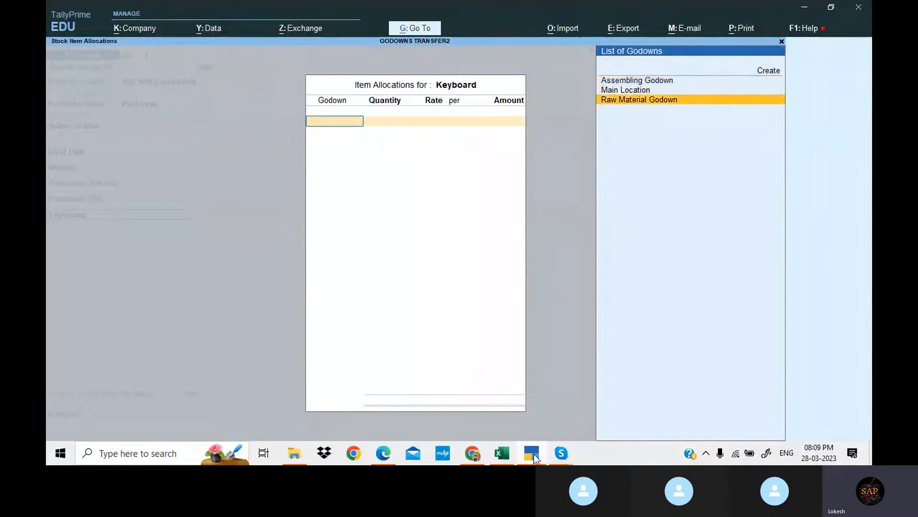
key(Return)
Step: Check Keyboard's figures in the PDF and enter 50 nos at a rate of 500, accepting the allocation
key(alt+Tab)
key(alt+Tab)
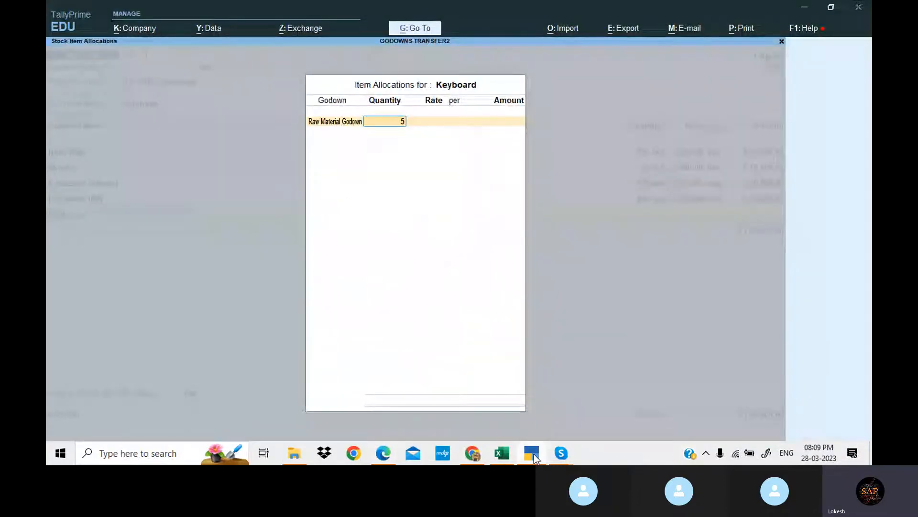
text(50)
key(Return)
text(500)
key(Return)
key(Return)
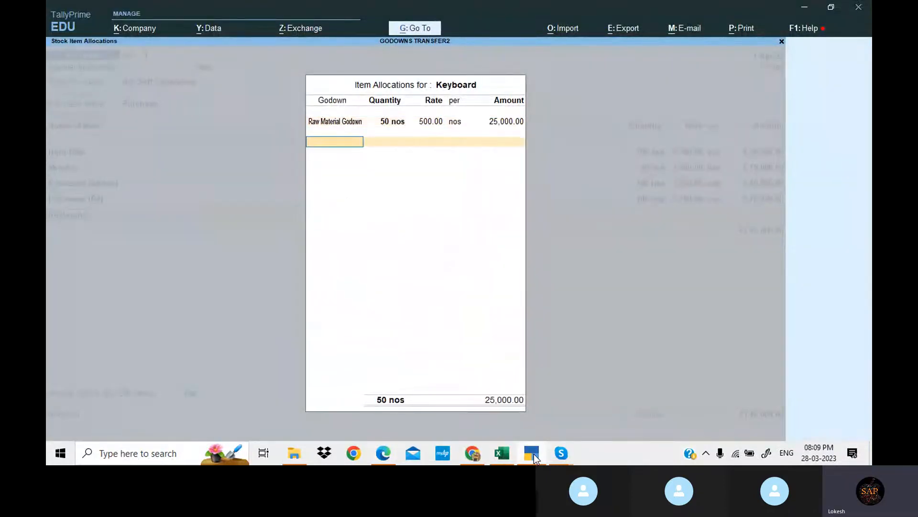
key(Return)
Step: Check the PDF for the last item, add Ram, and allocate it to Raw Material Godown
key(alt+Tab)
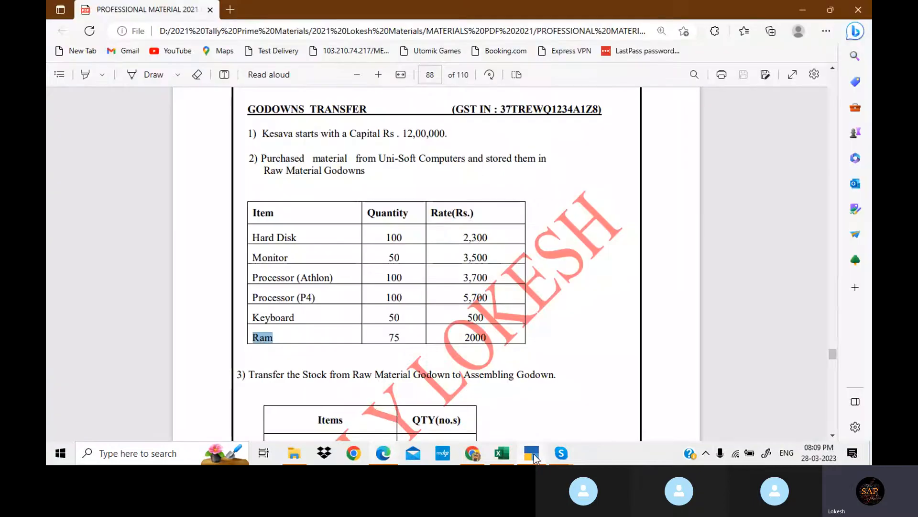
key(alt+Tab)
text(Ra)
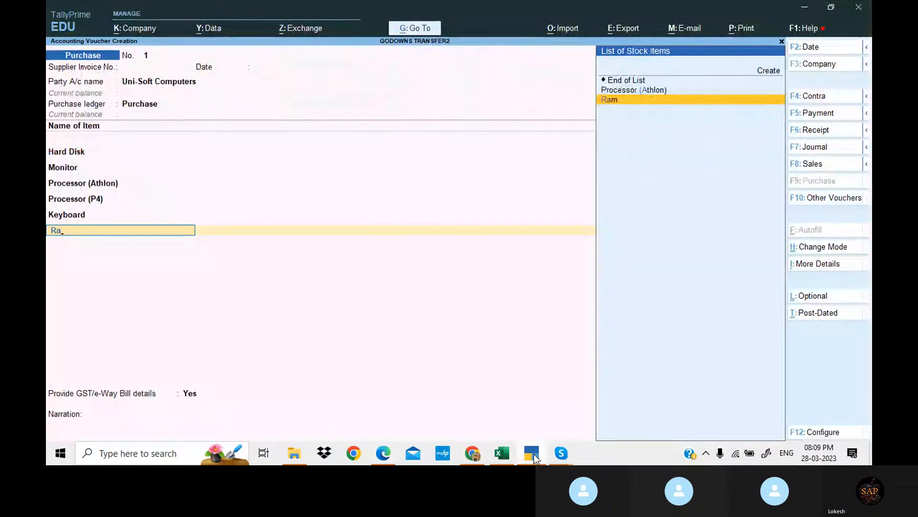
key(Return)
key(Down)
key(Return)
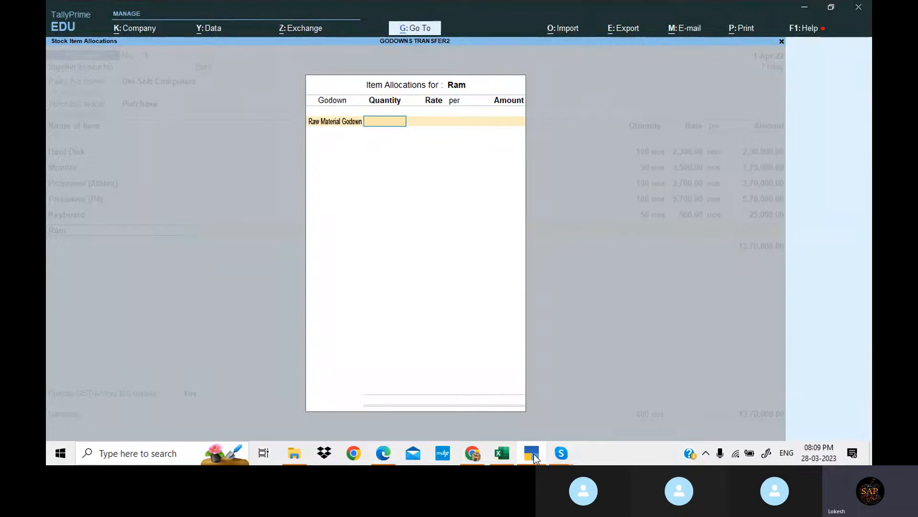
Step: Check Ram's figures in the PDF, enter 75 nos at a rate of 2,000, and end the item list
click(535, 458)
click(535, 458)
text(75)
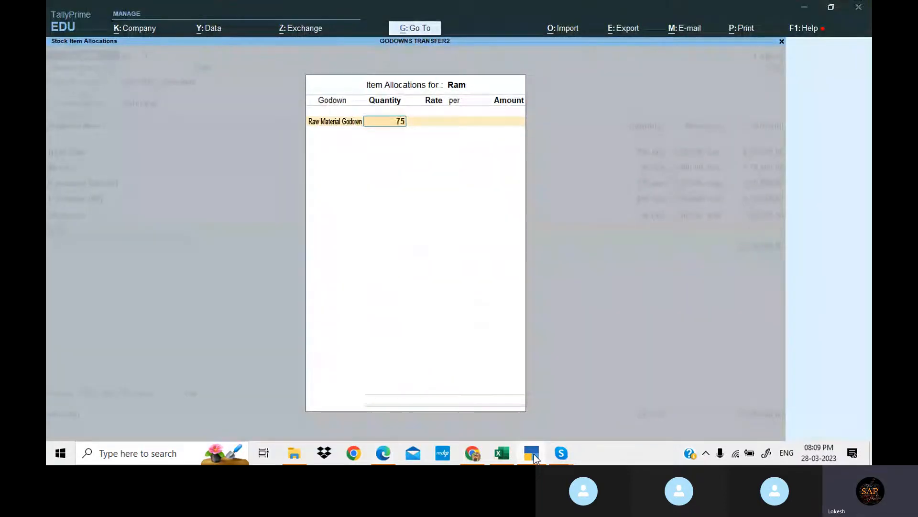
key(Return)
text(2,00)
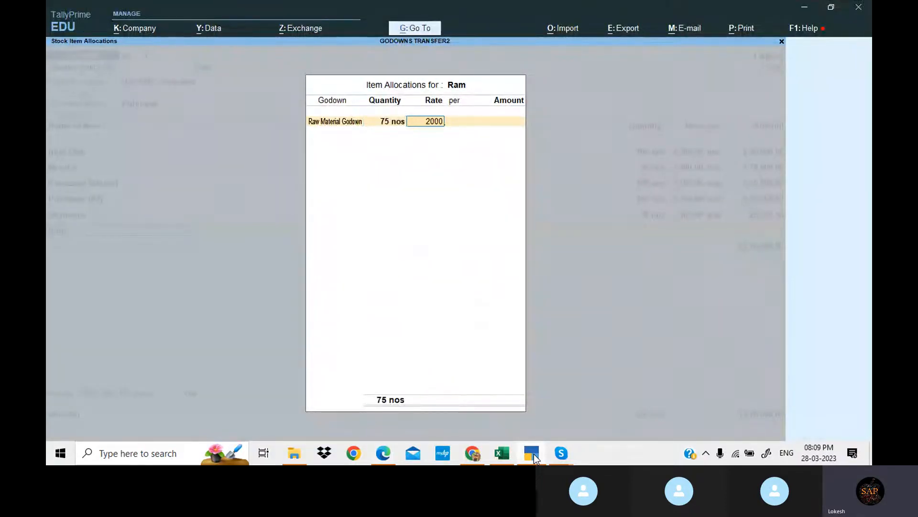
text(0)
key(Return)
key(Return)
key(Return)
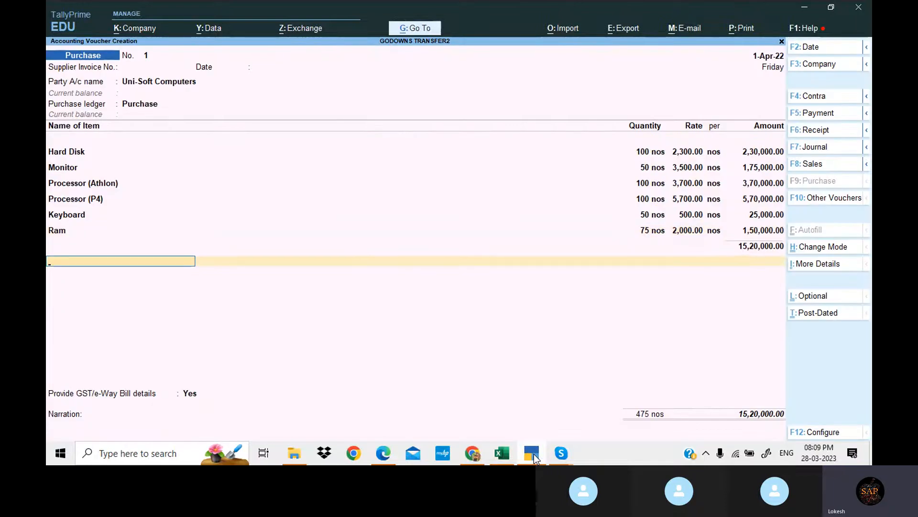
Step: Create a new ledger named CGST under Duties & Taxes from the purchase voucher
key(Return)
text(c)
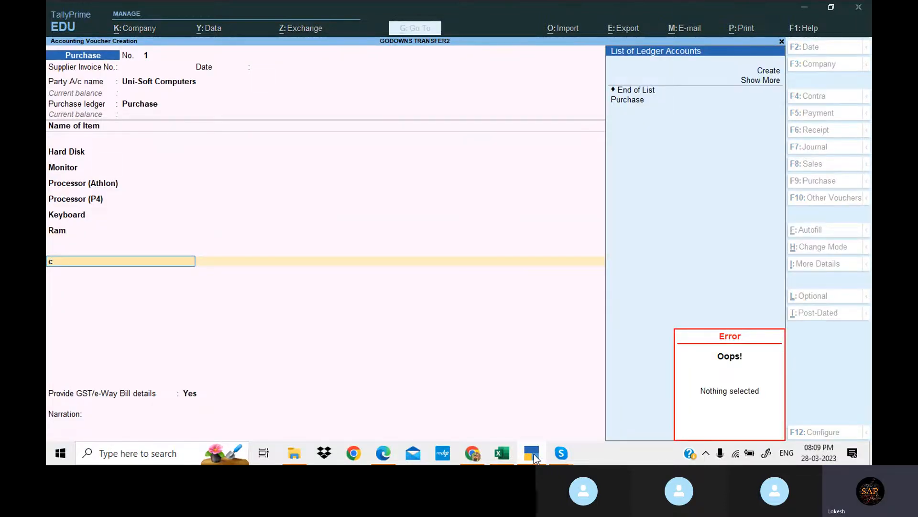
key(alt+c)
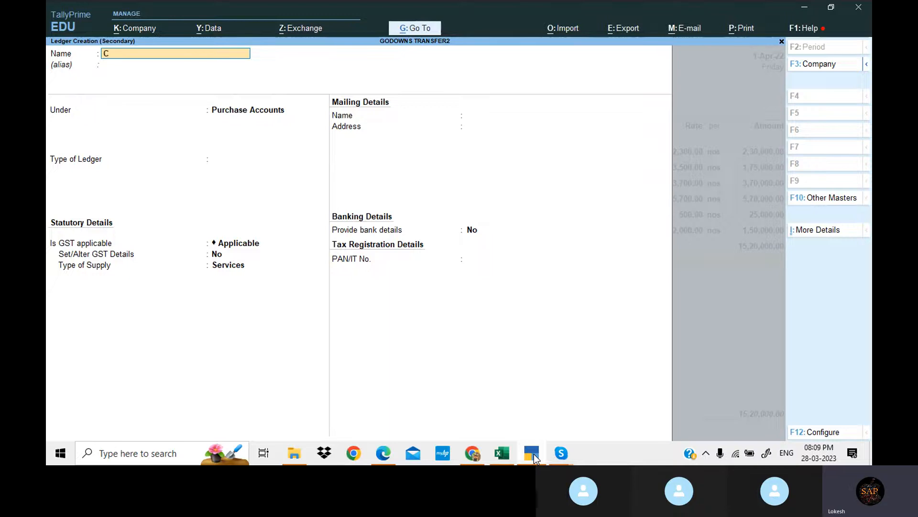
text(CS)
key(BackSpace)
text(GST)
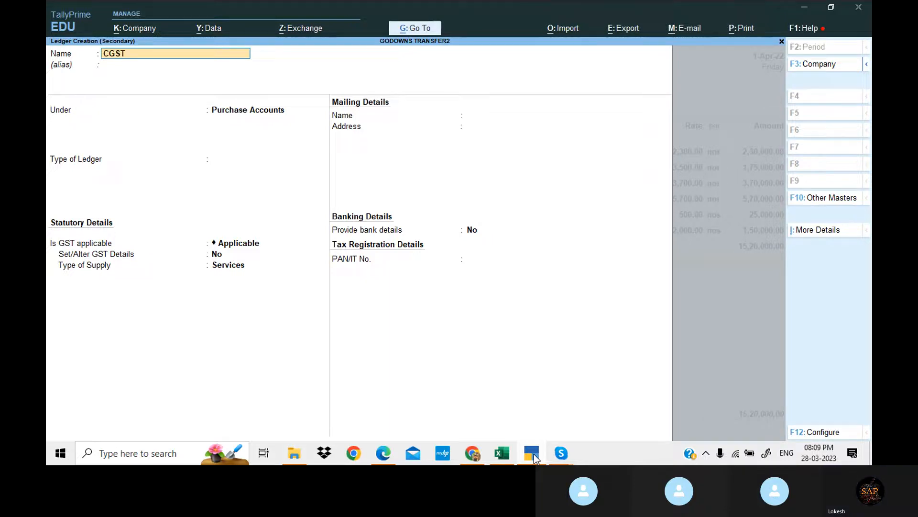
key(Return)
key(Return)
text(DU)
key(Return)
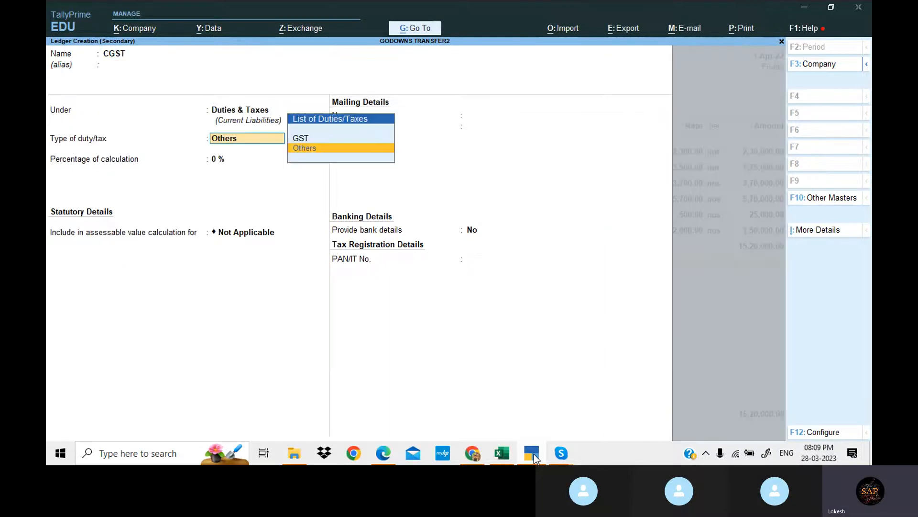
Step: Set the CGST ledger's duty type to GST and tax type to Central Tax, and save it into the voucher
key(Up)
key(Return)
key(Return)
key(Return)
key(Return)
key(Return)
key(Return)
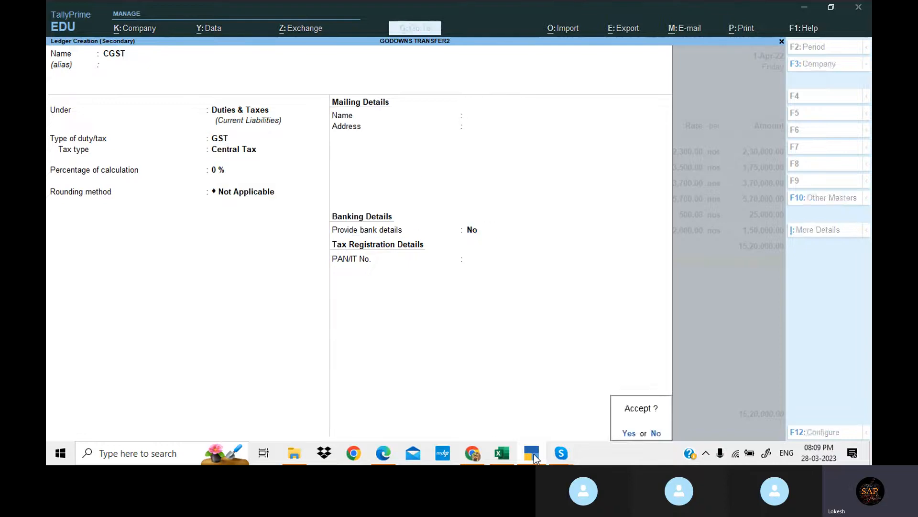
key(Return)
Step: Create an SGST ledger under Duties & Taxes with GST as its duty type
key(alt+c)
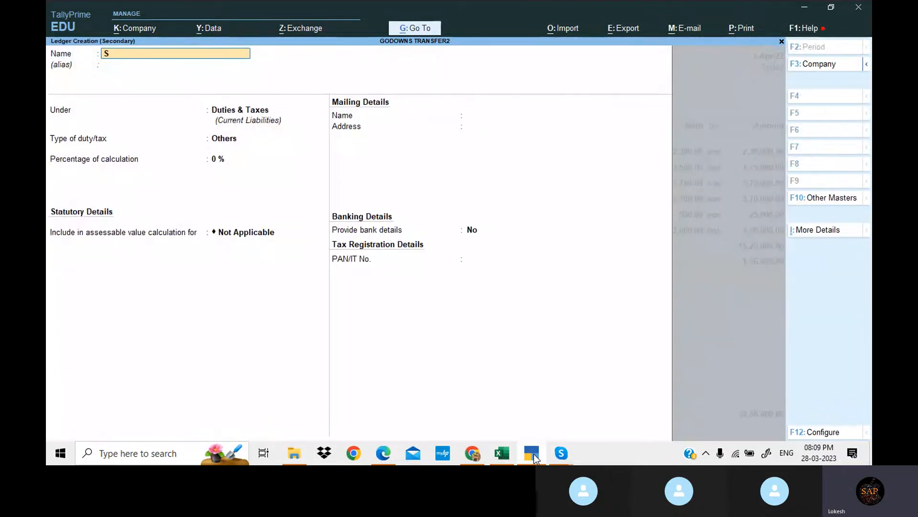
key(Return)
key(Return)
key(Return)
key(Up)
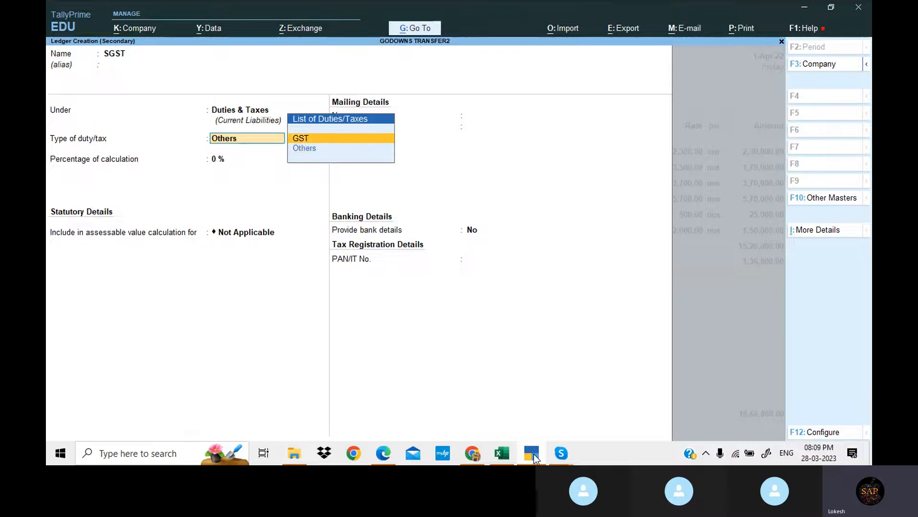
key(Return)
Step: Set the SGST ledger's tax type to State Tax, save it into the voucher, and end the ledger list
key(Down)
key(Down)
key(Down)
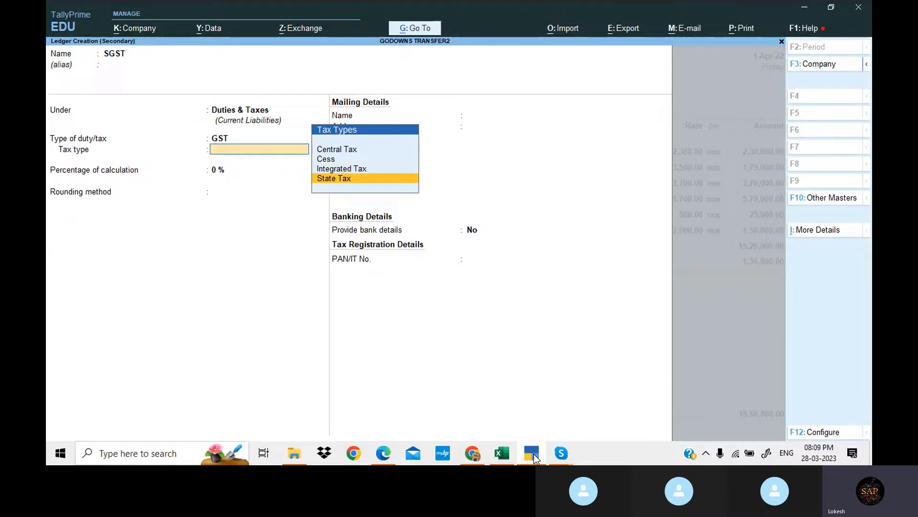
key(Return)
key(Return)
key(Return)
key(Return)
key(Return)
key(Return)
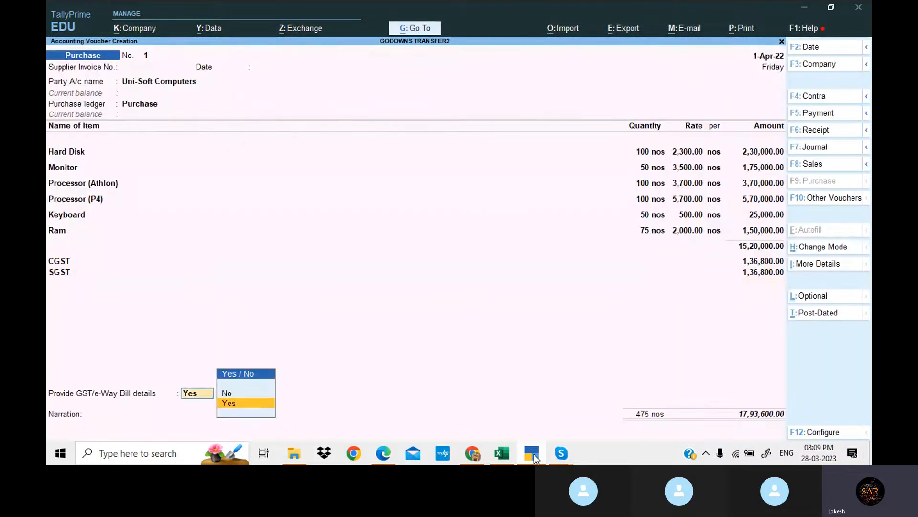
Step: Set Provide GST/e-Way Bill details to No and save the purchase voucher
key(Up)
key(Return)
key(Return)
key(Return)
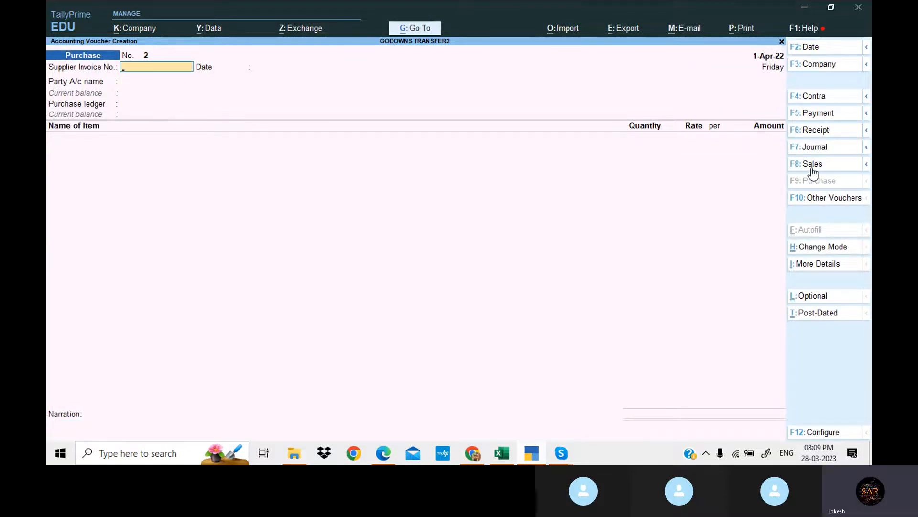
Step: Change the voucher type to Stock Journal for the transfer of materials
click(827, 198)
key(Down)
key(Down)
key(Down)
key(Down)
key(Down)
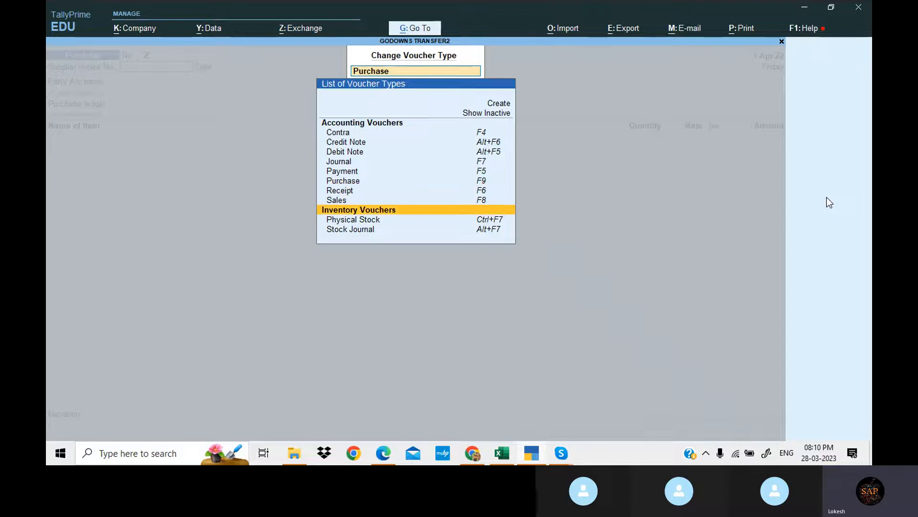
key(Return)
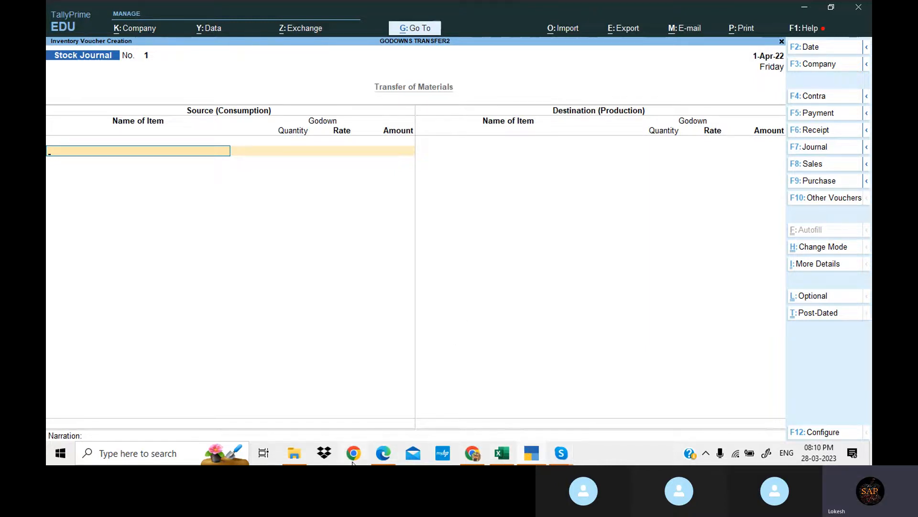
Step: Read the stock transfer table in the PDF and add Processor (Athlon) as a source item from Raw Material Godown
click(388, 455)
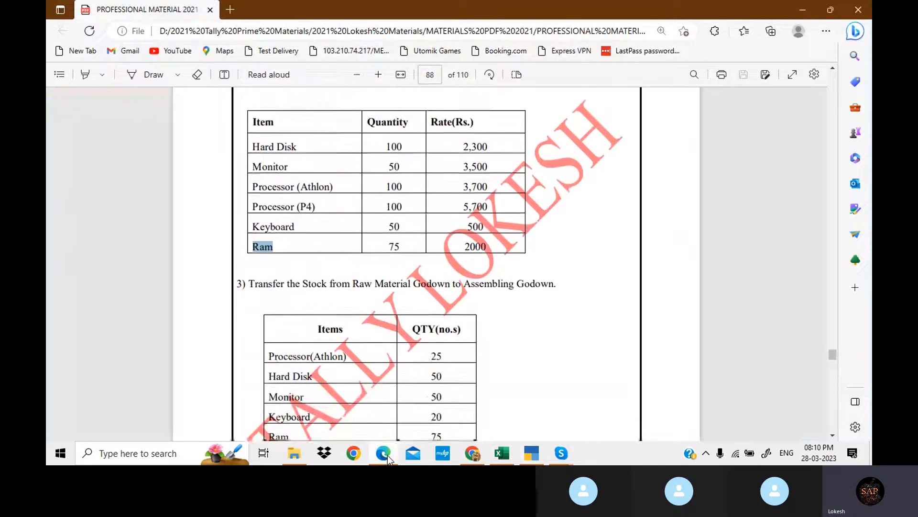
key(Down)
key(Down)
key(Down)
key(Down)
key(Down)
key(Down)
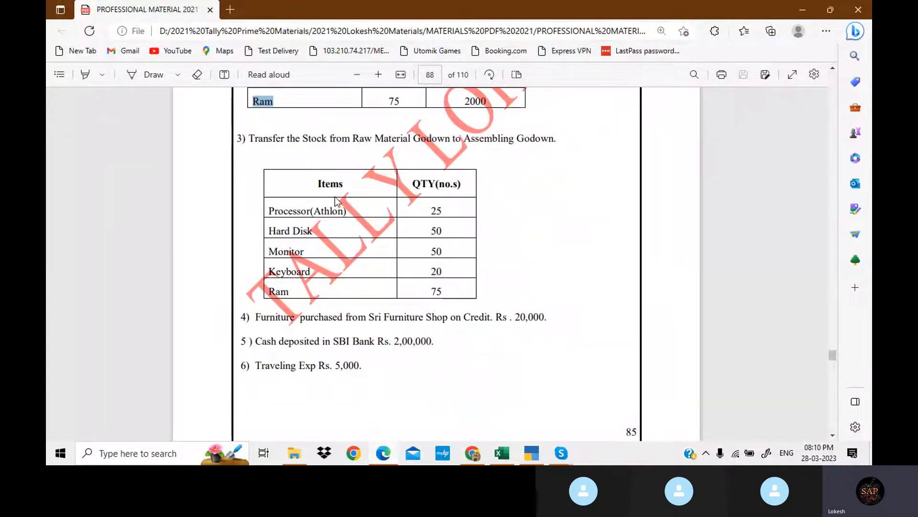
key(alt+Tab)
text(P)
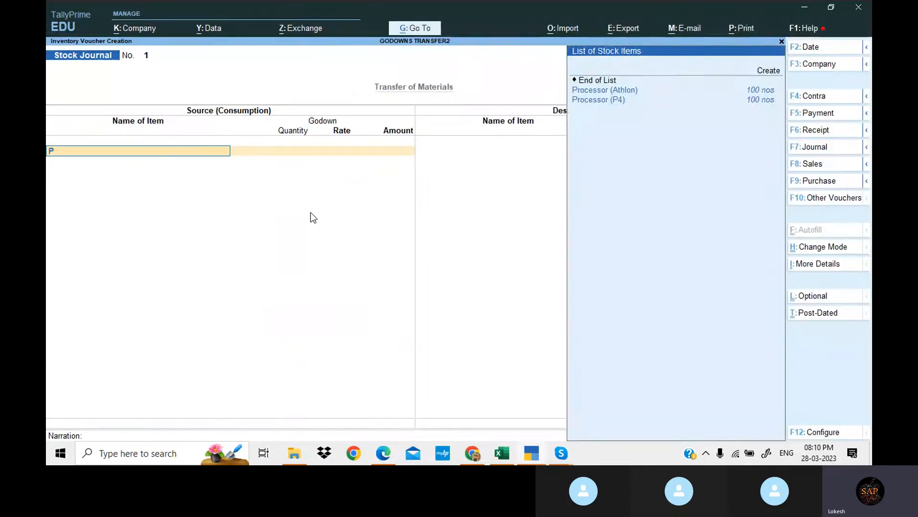
key(Return)
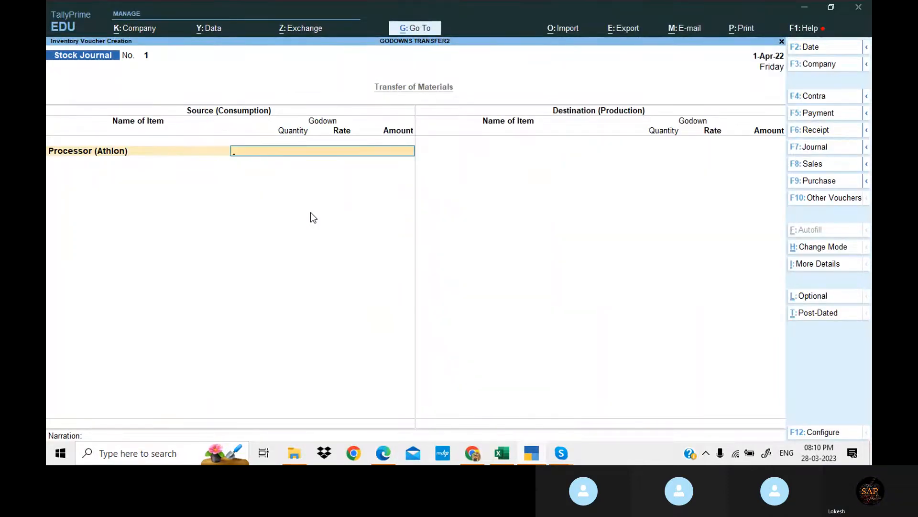
key(Down)
key(Down)
key(Return)
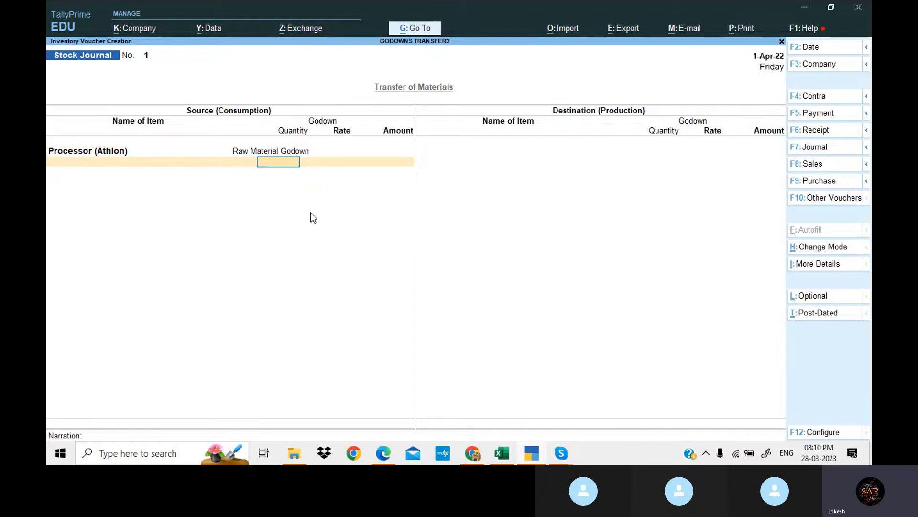
Step: Check Processor (Athlon)'s transfer quantity in the PDF and enter 25 nos, keeping the default rate
key(alt+Tab)
key(alt+Tab)
text(25)
key(Return)
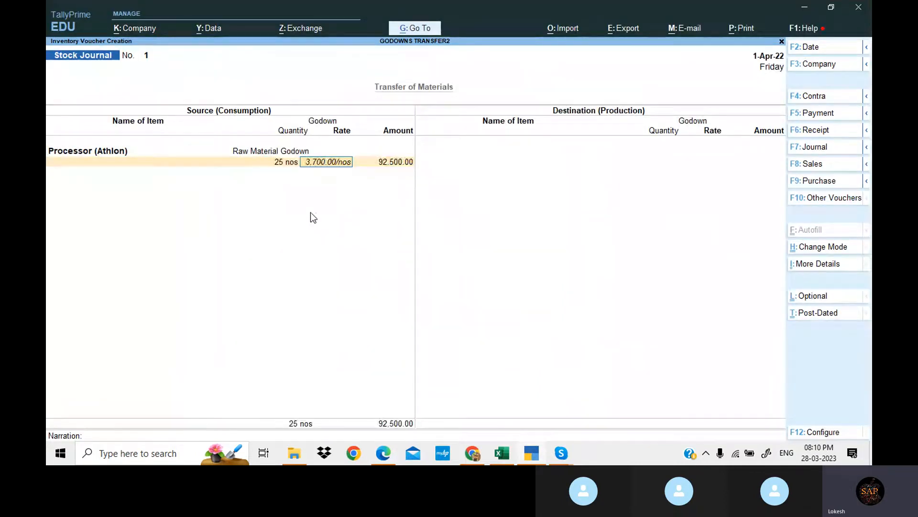
key(Return)
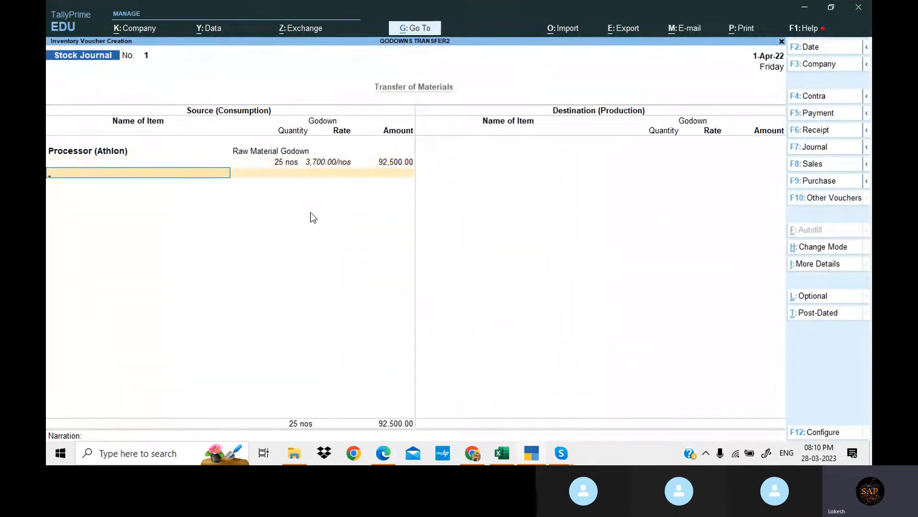
Step: Check the PDF for the next transfer item and add Hard Disk as a source item from Raw Material Godown
key(alt+Tab)
key(alt+Tab)
key(Return)
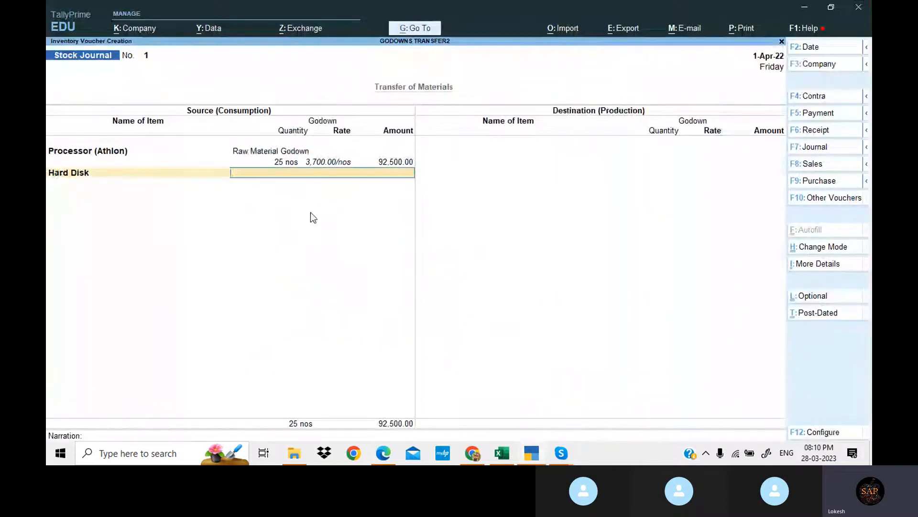
key(Down)
key(Down)
key(Down)
key(Return)
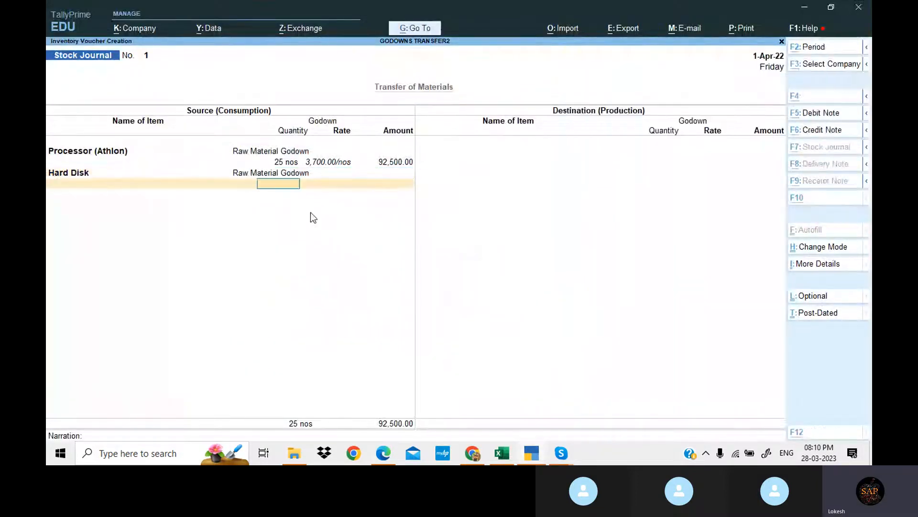
Step: Check Hard Disk's transfer quantity in the PDF and enter 50 nos, keeping the default rate
key(alt+Tab)
key(alt+Tab)
text(50)
key(Return)
key(Return)
key(Return)
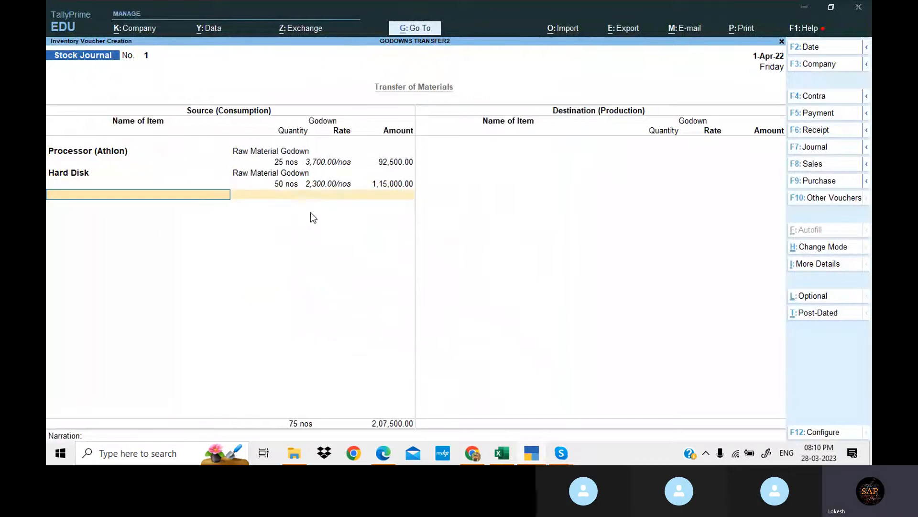
Step: Check the PDF for the next transfer item and add Monitor as a source item from Raw Material Godown
key(alt+Tab)
key(alt+Tab)
text(MO)
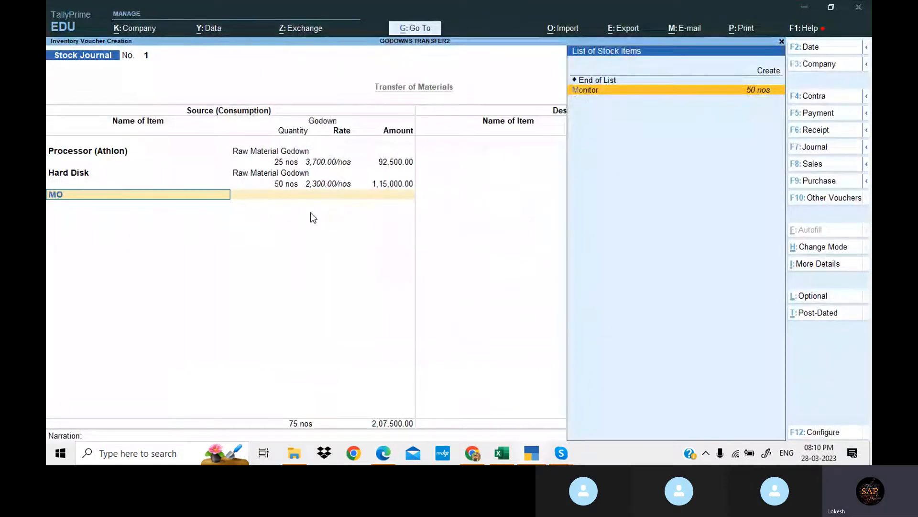
key(Return)
key(Down)
key(Down)
key(Down)
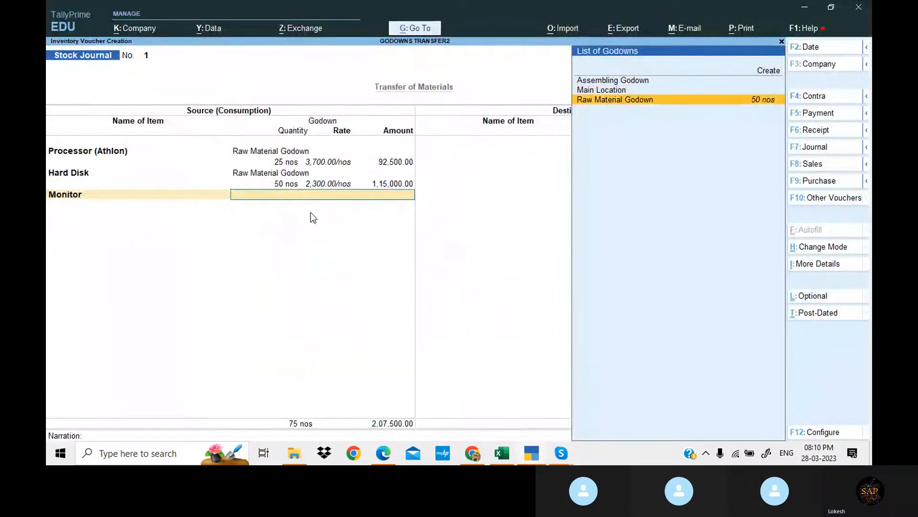
key(Return)
Step: Check Monitor's transfer quantity in the PDF and enter 50 nos, keeping the default rate
key(alt+Tab)
key(alt+Tab)
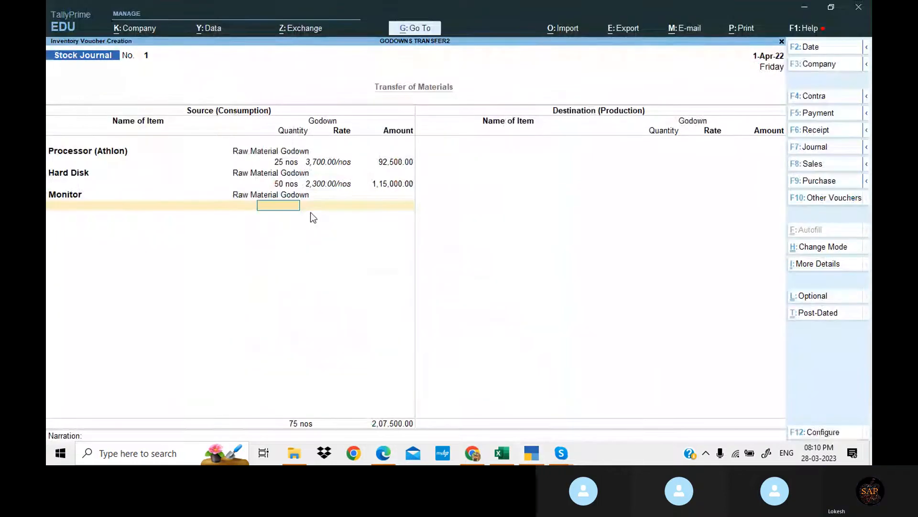
text(50)
key(Return)
key(Return)
key(Return)
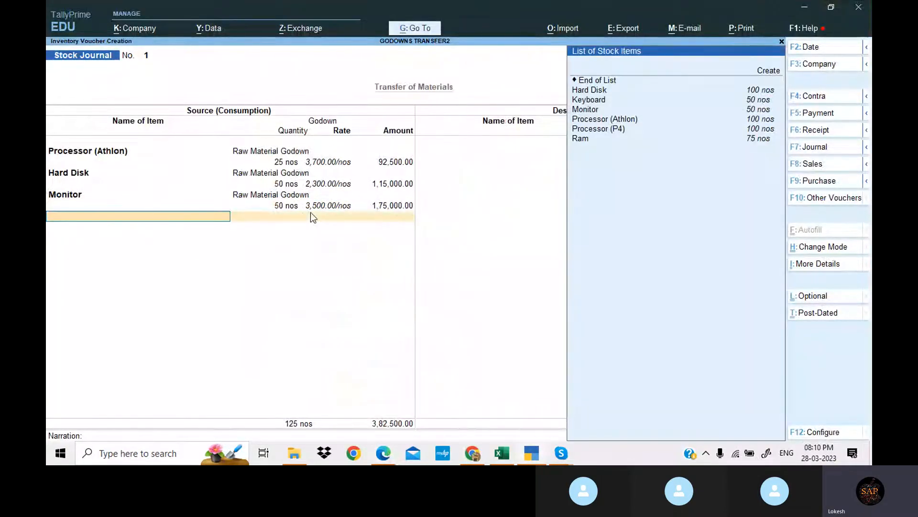
Step: Check the PDF for the next transfer item and add Keyboard as a source item from Raw Material Godown
key(alt+Tab)
key(alt+Tab)
text(l)
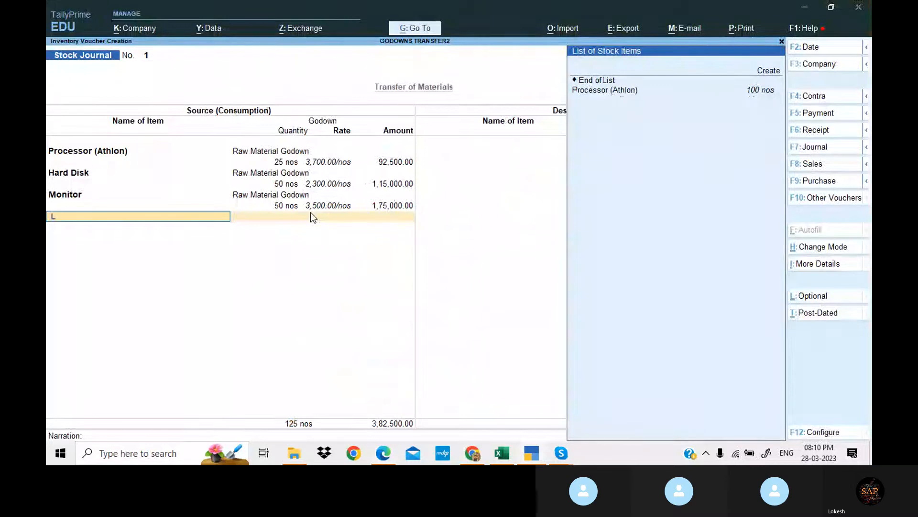
key(BackSpace)
text(k)
key(Return)
key(Down)
key(Down)
key(Down)
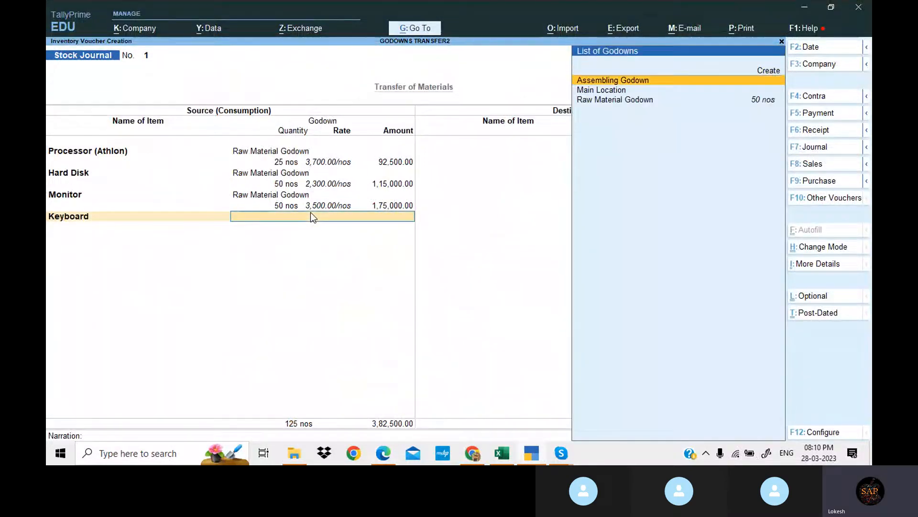
key(Return)
Step: Check Keyboard's transfer quantity in the PDF and enter 20 nos, keeping the default rate
key(alt+Tab)
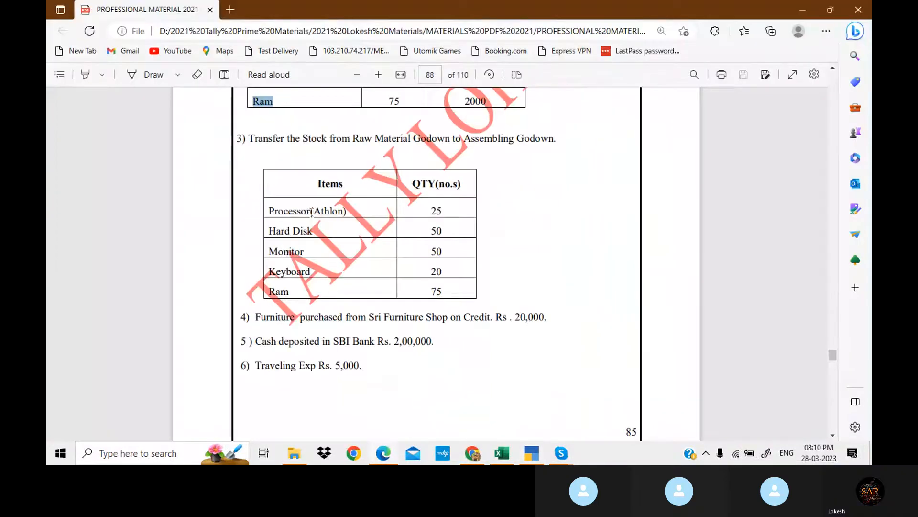
key(alt+Tab)
text(20)
key(Return)
key(Return)
key(Return)
Step: Check the PDF for the last transfer item and add Ram as a source item from Raw Material Godown
key(alt+Tab)
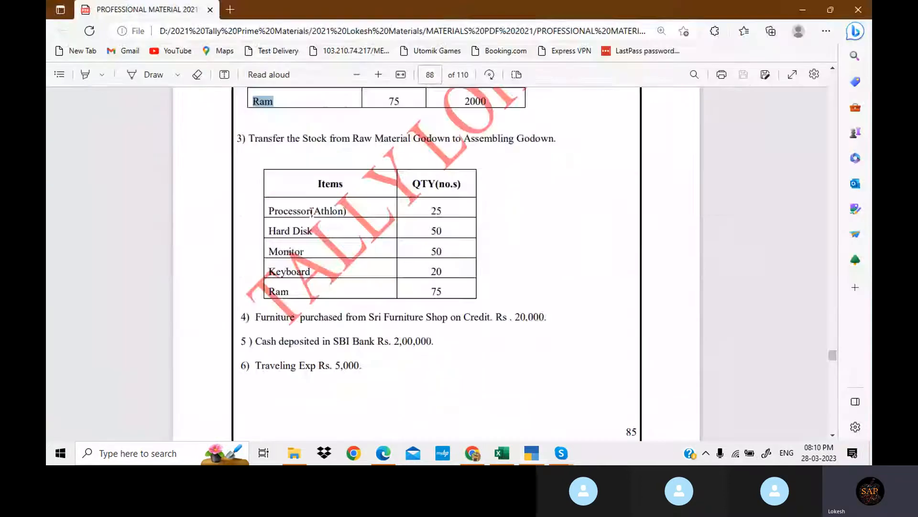
key(alt+Tab)
text(ra)
key(Return)
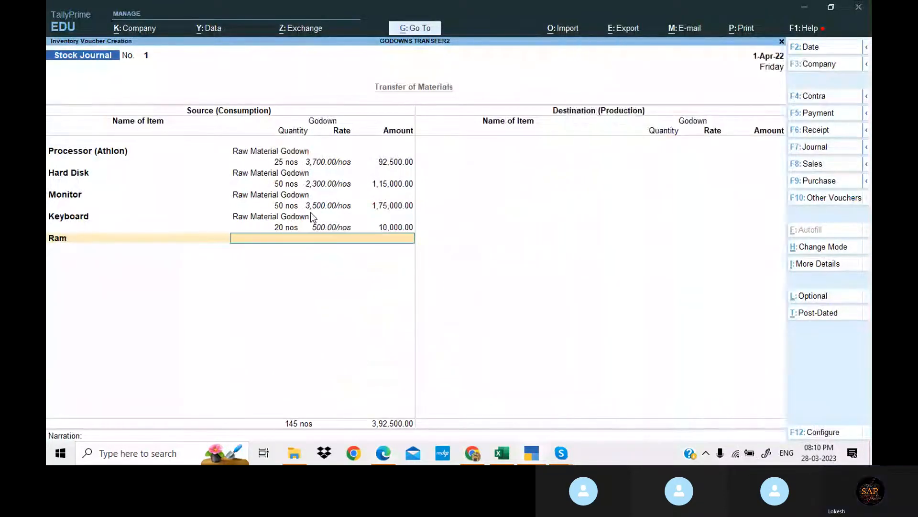
key(Down)
key(Down)
key(Down)
key(Return)
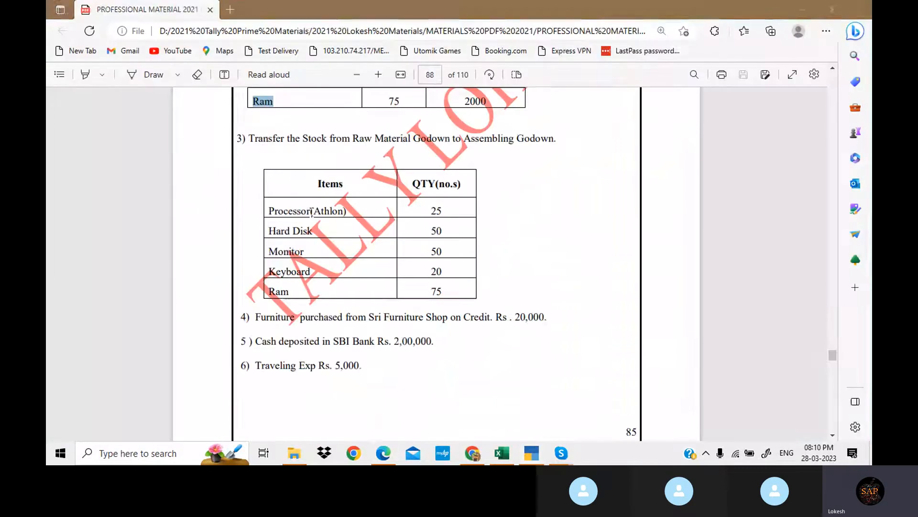
Step: Check Ram's transfer quantity in the PDF, enter 75 nos, and start the destination list with Processor (Athlon)
key(alt+Tab)
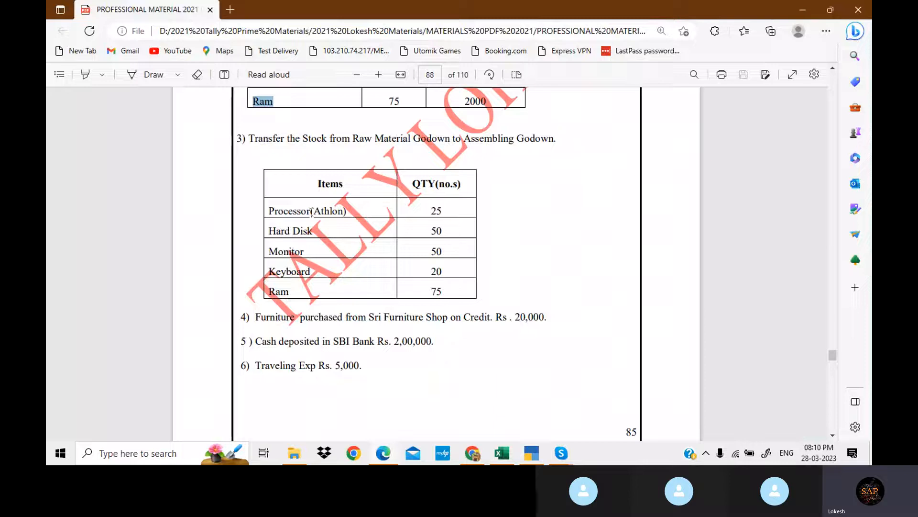
key(alt+Tab)
key(Return)
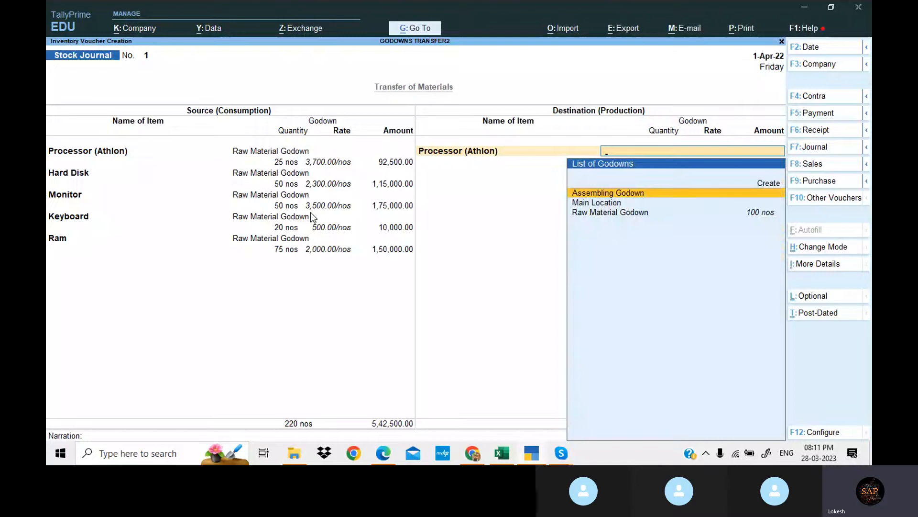
Step: Allocate the destination Processor (Athlon) to Assembling Godown with 25 nos, keeping the default rate
key(Return)
text(25)
key(Return)
key(Return)
key(Return)
Step: Add Hard Disk as a destination item in Raw Material Godown with 50 nos, keeping the default rate
text(h)
key(Return)
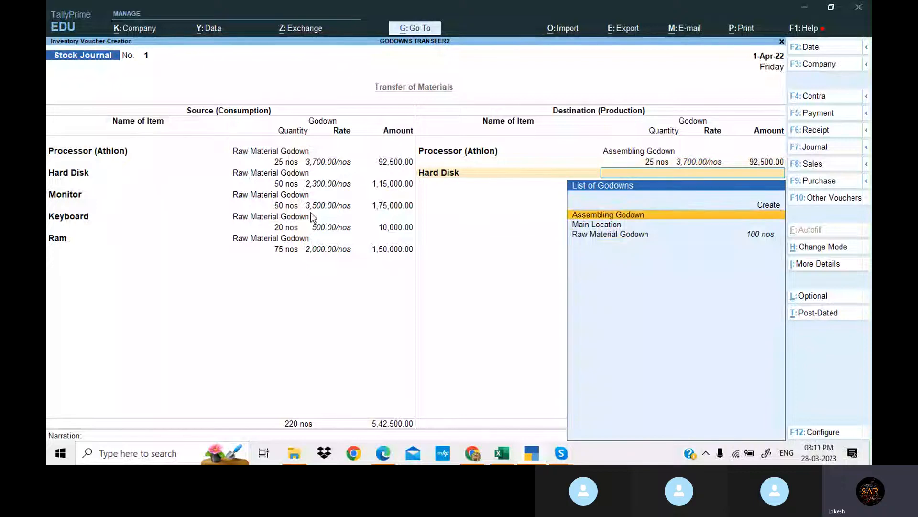
key(Down)
key(Down)
key(Return)
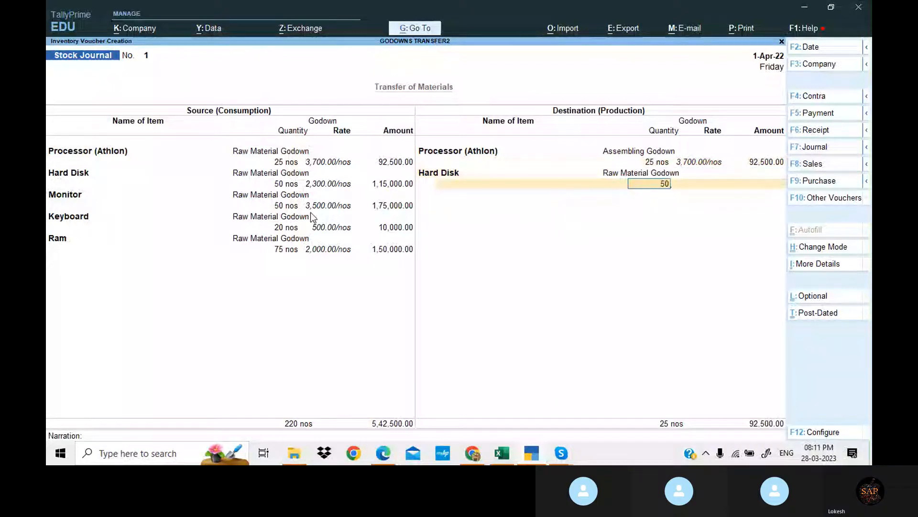
key(Return)
key(Return)
key(Return)
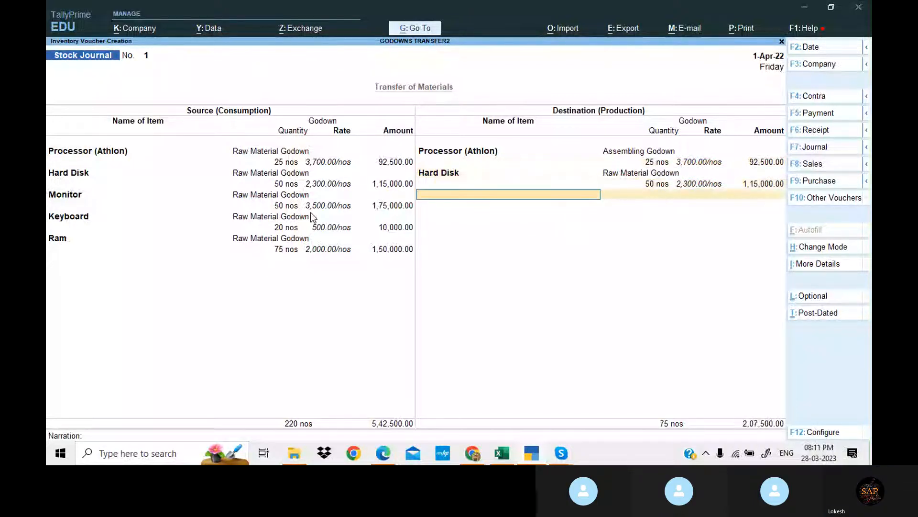
Step: Add Monitor as a destination item in Raw Material Godown with 50 nos, keeping the default rate
text(mo)
key(Return)
key(Down)
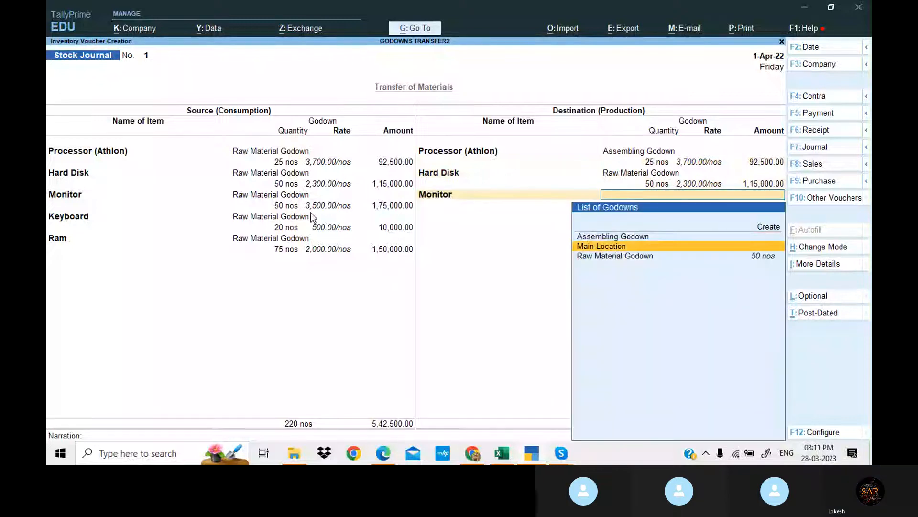
key(Down)
key(Return)
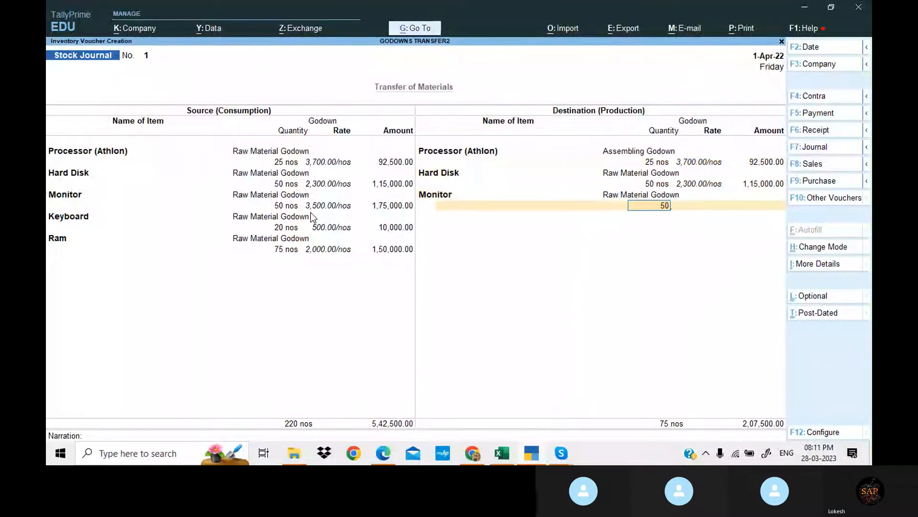
key(Return)
key(Return)
key(Return)
Step: Add Keyboard as a destination item in Assembling Godown with 20 nos, keeping the default rate
text(k)
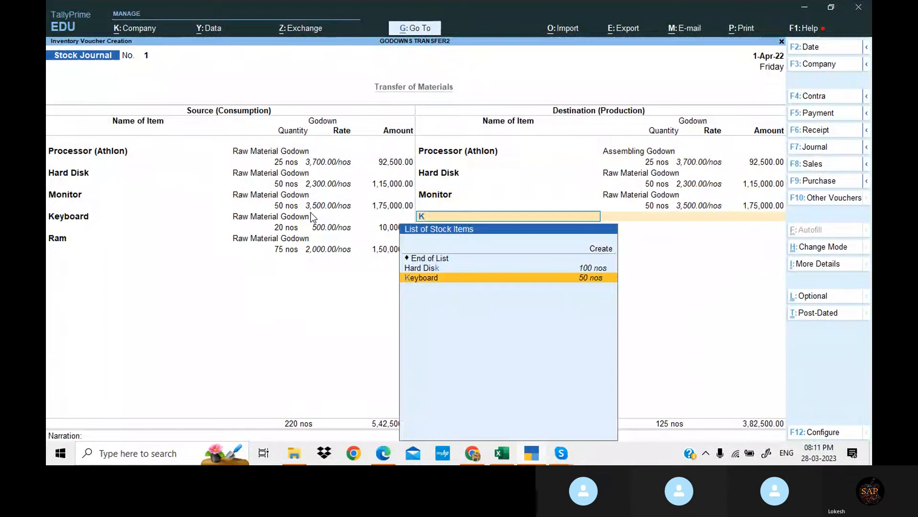
key(Return)
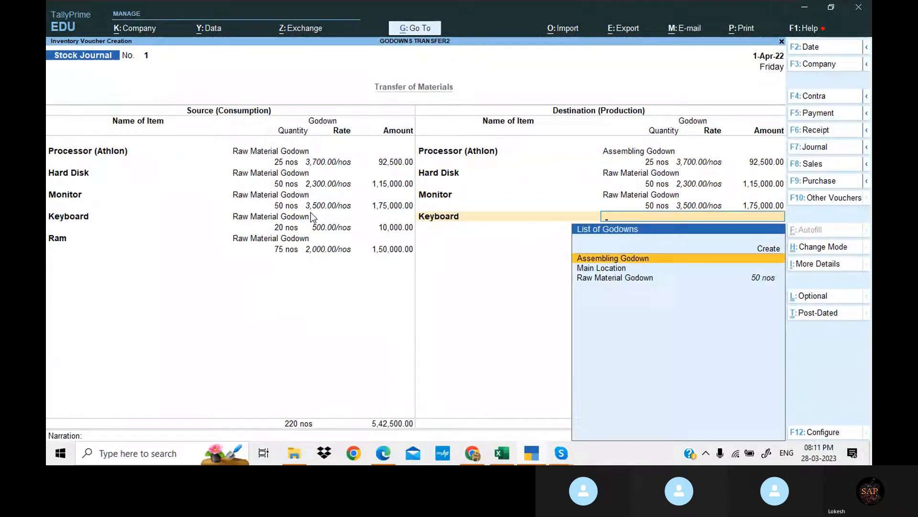
key(Return)
key(Return)
key(Return)
key(Return)
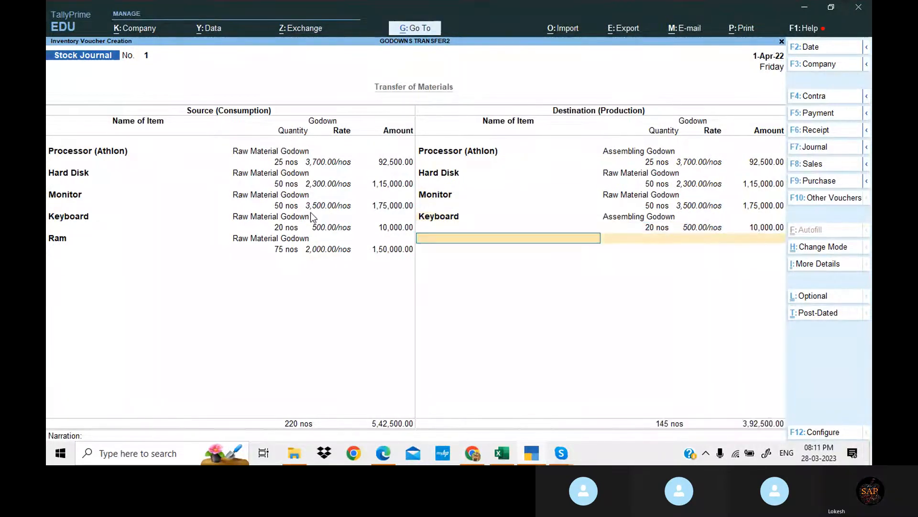
Step: Add Ram as a destination item in Assembling Godown with 75 nos at the default rate, and save the stock journal
text(R)
key(Return)
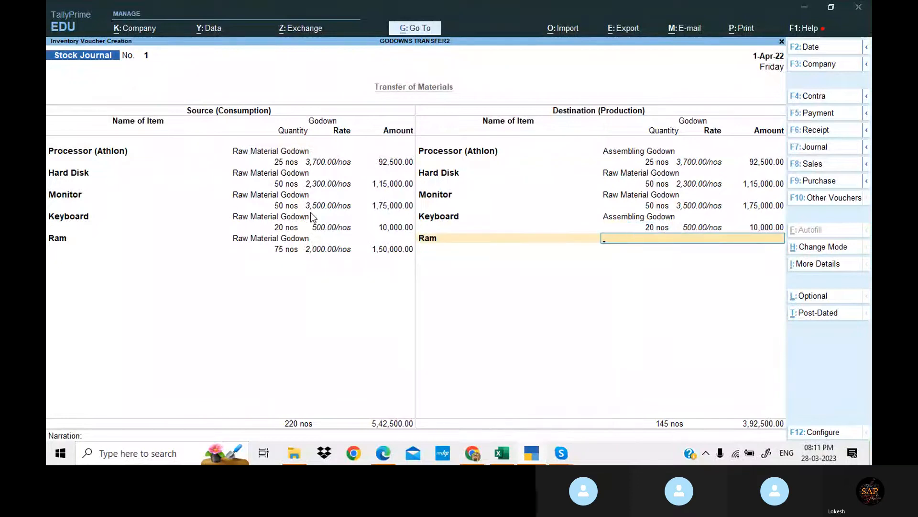
key(Down)
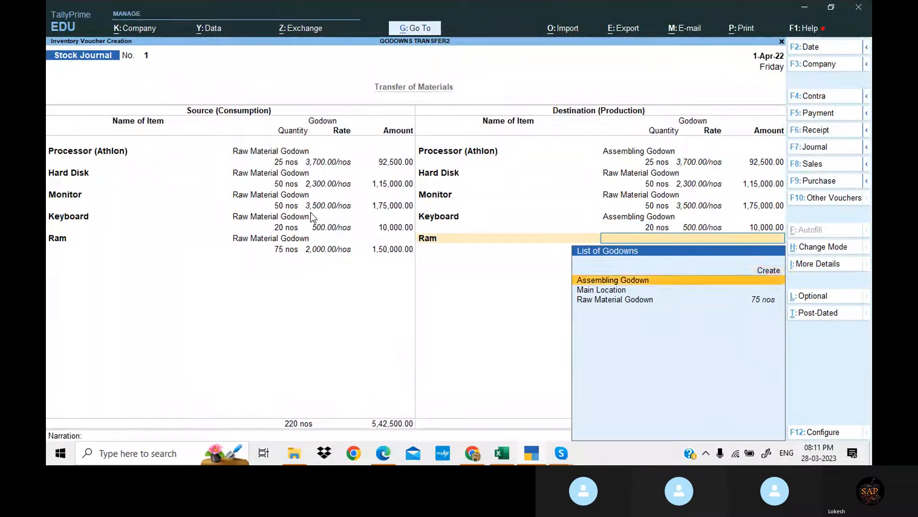
key(Return)
key(Return)
key(Return)
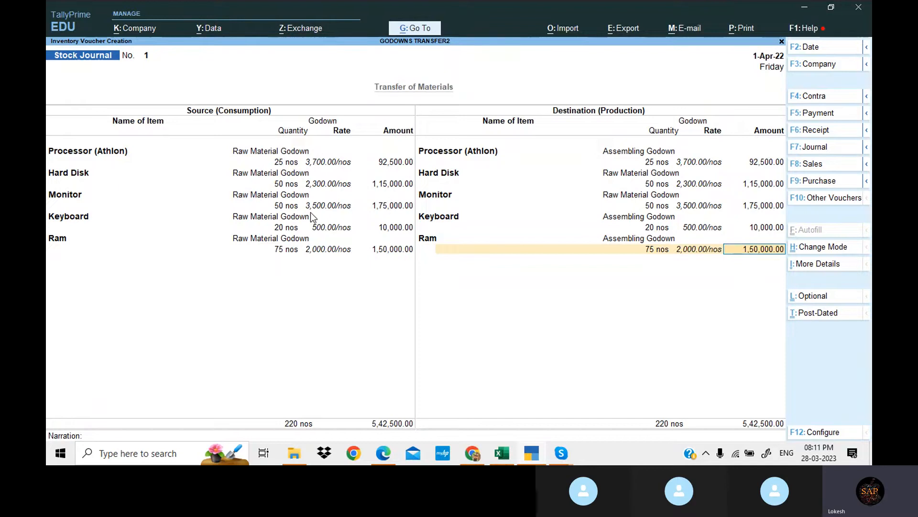
key(Return)
key(Return)
key(Return)
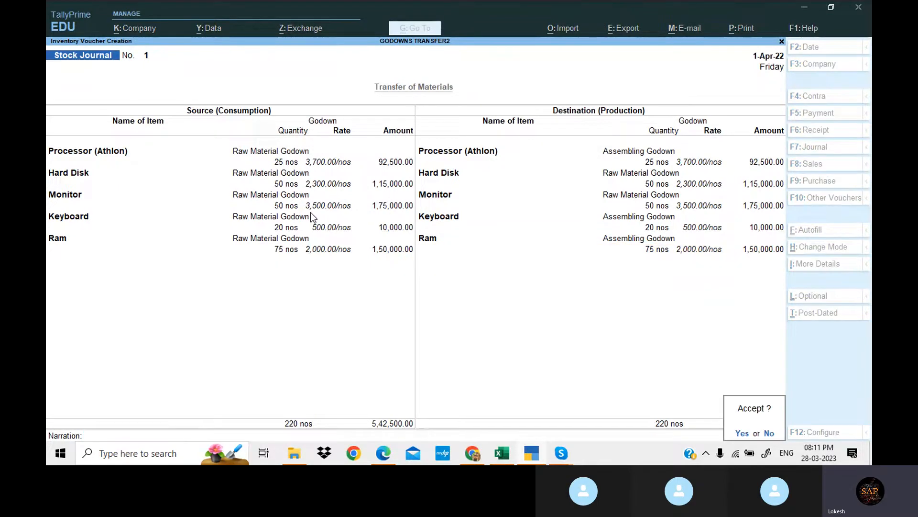
key(Return)
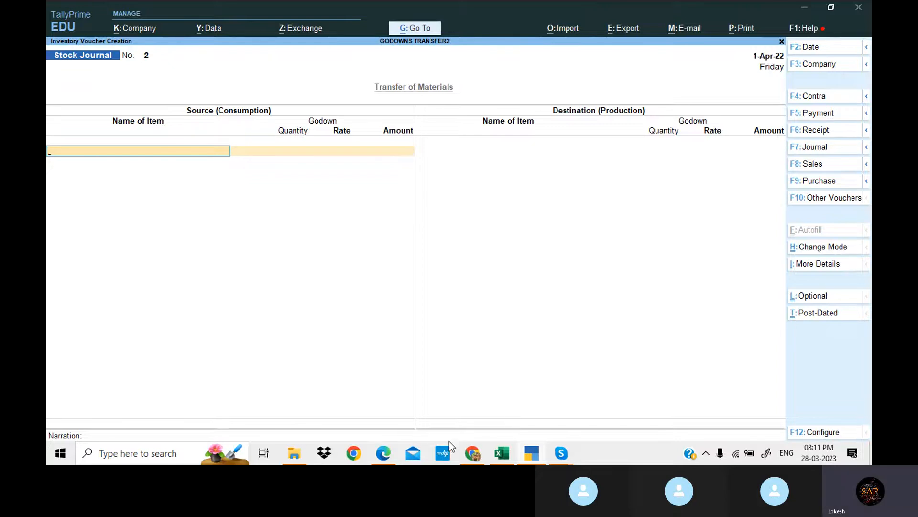
Step: Check the PDF for the transaction after the stock transfer and start a journal voucher for the furniture purchase
click(377, 458)
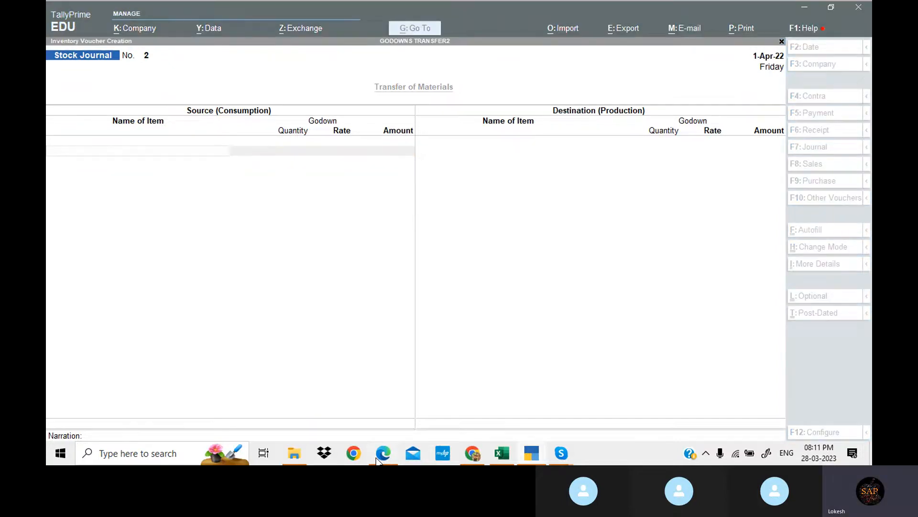
key(Down)
key(Down)
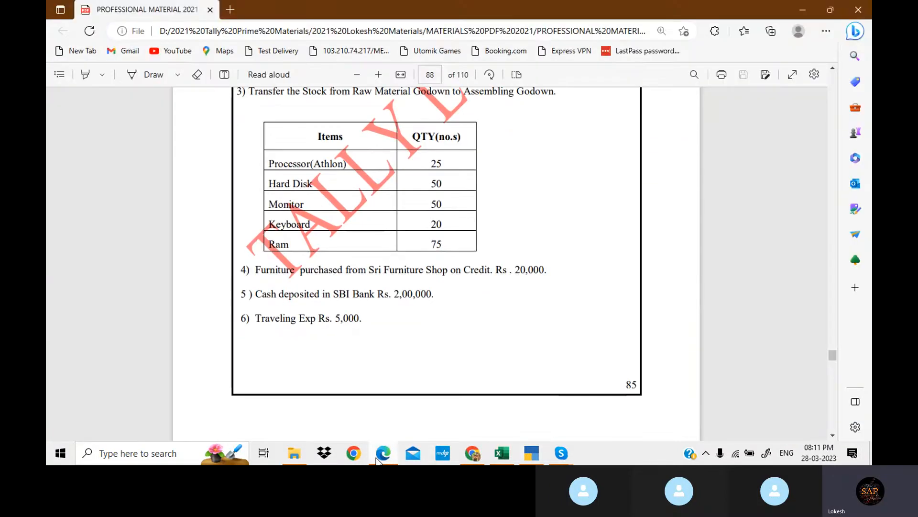
click(378, 459)
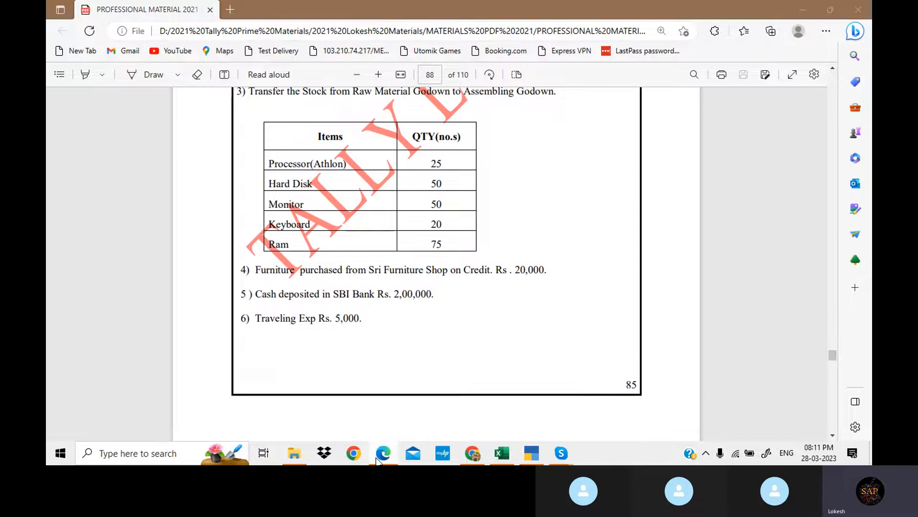
click(828, 148)
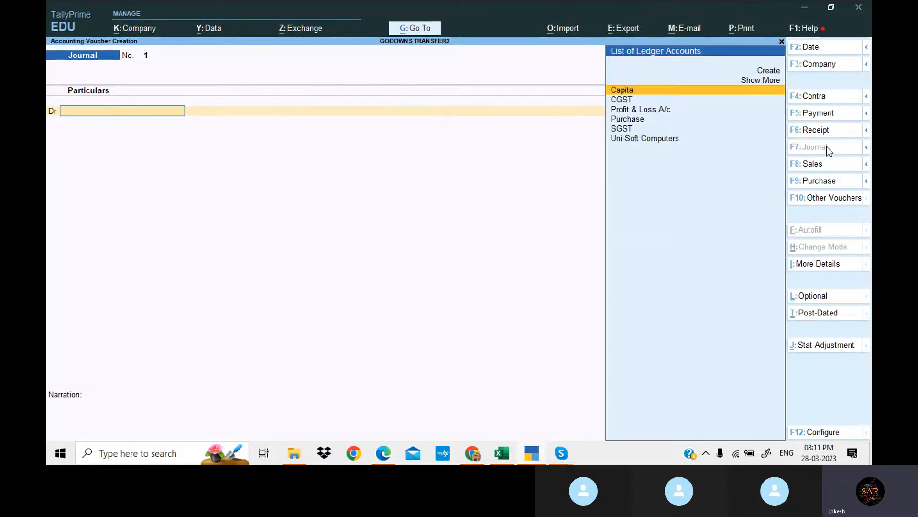
Step: Check the PDF entry and create a debit ledger named Furniture under Fixed Assets, keeping the remaining defaults
key(alt+Tab)
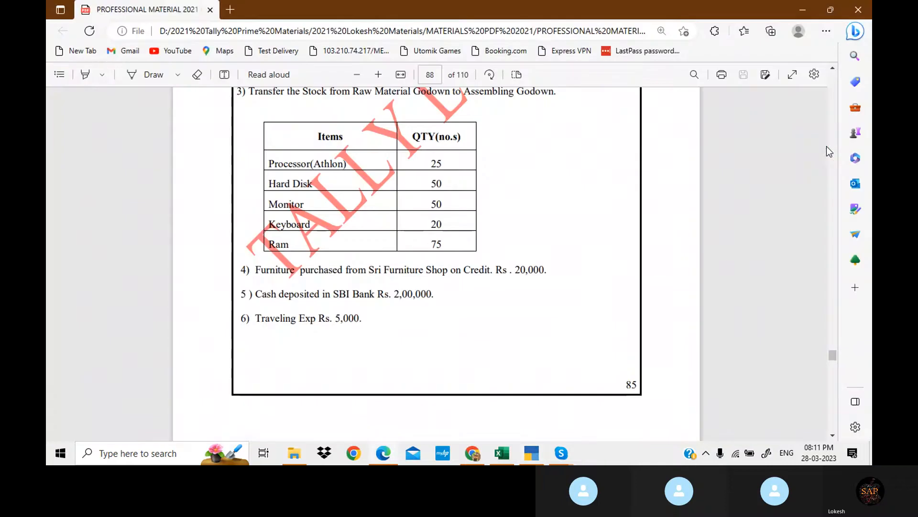
key(alt+Tab)
key(alt+c)
text(Furniture)
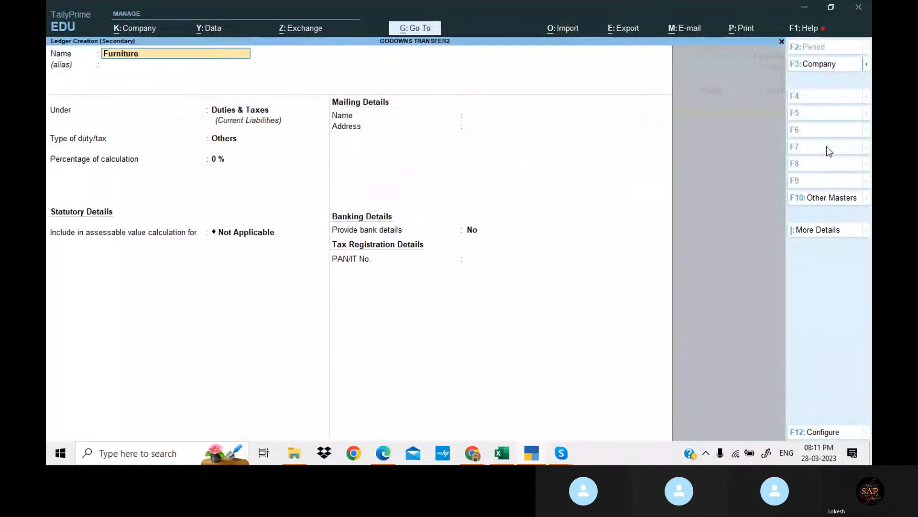
key(Return)
key(Return)
text(Fixed Assets)
key(Return)
key(Return)
key(Return)
key(Return)
key(Return)
key(Return)
key(Return)
key(Return)
key(Return)
key(Return)
key(Return)
key(Return)
key(Return)
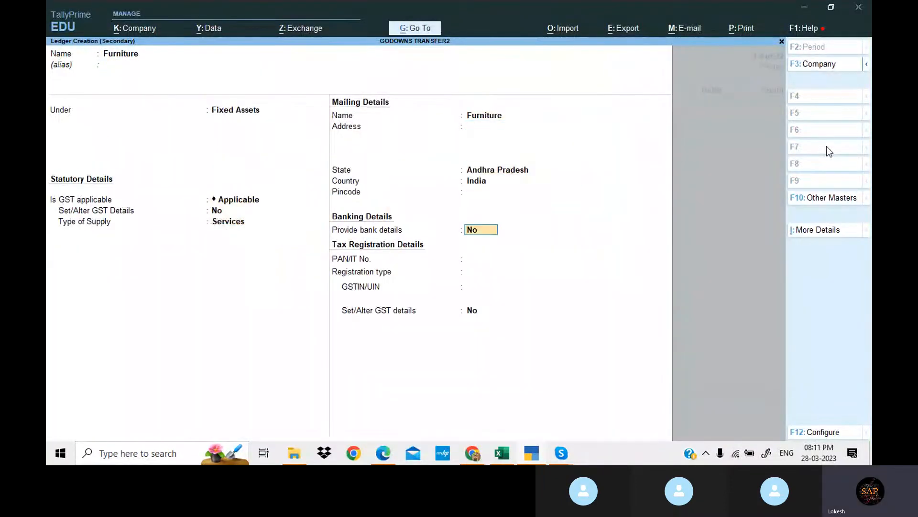
Step: Check the furniture purchase amount in the PDF and debit Furniture with 20,000
key(alt+Tab)
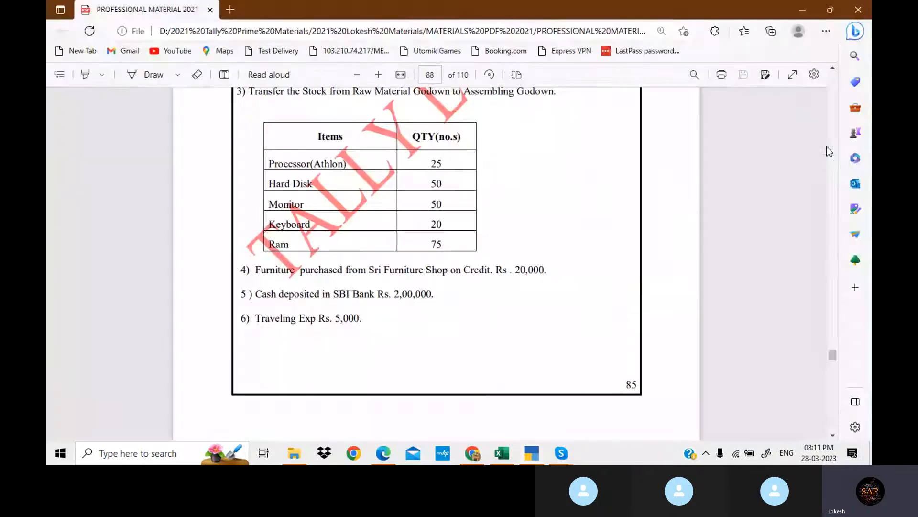
key(alt+Tab)
text(20000)
key(Return)
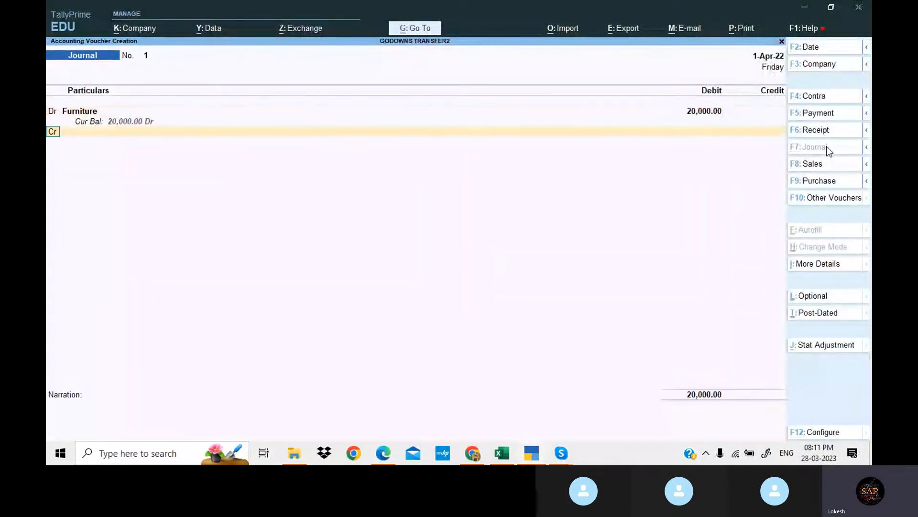
Step: Start a new ledger for the credit line and name it Sri Furniture Shop, copying the name from the PDF
key(alt+c)
key(alt+Tab)
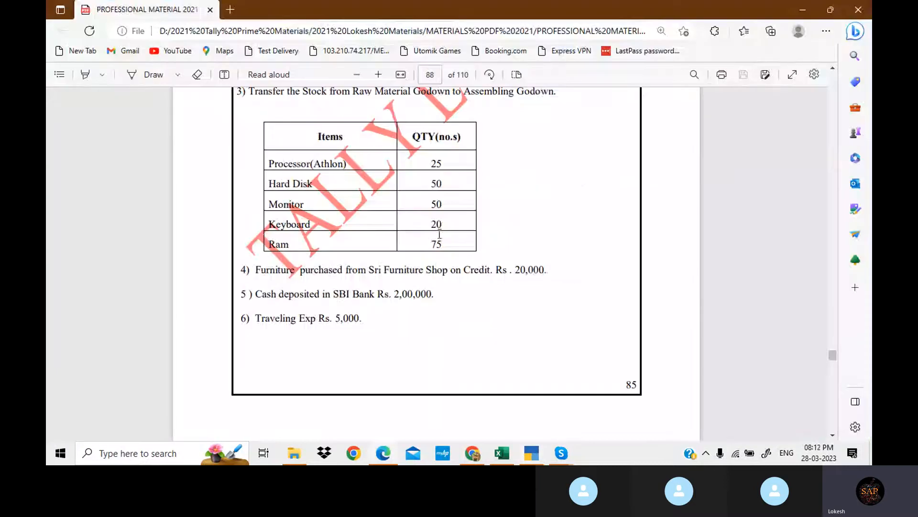
drag(372, 271, 446, 274)
key(ctrl+c)
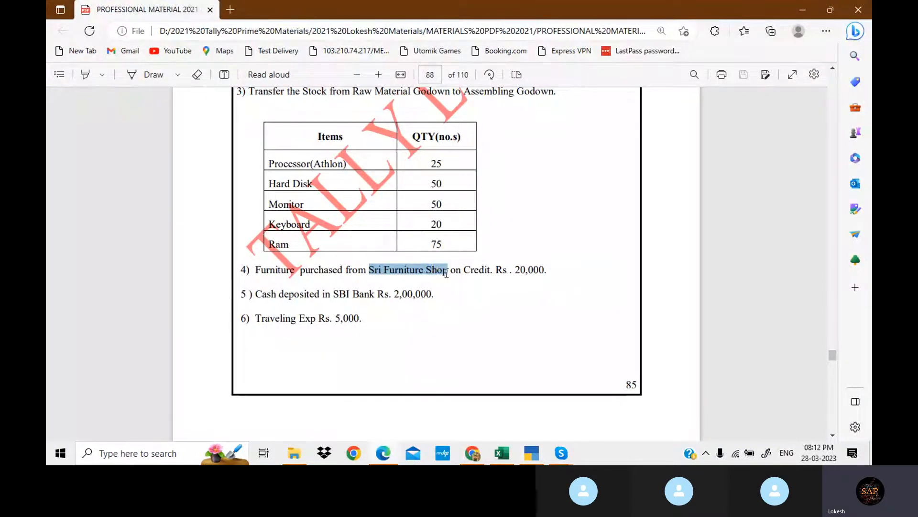
click(535, 453)
key(ctrl+v)
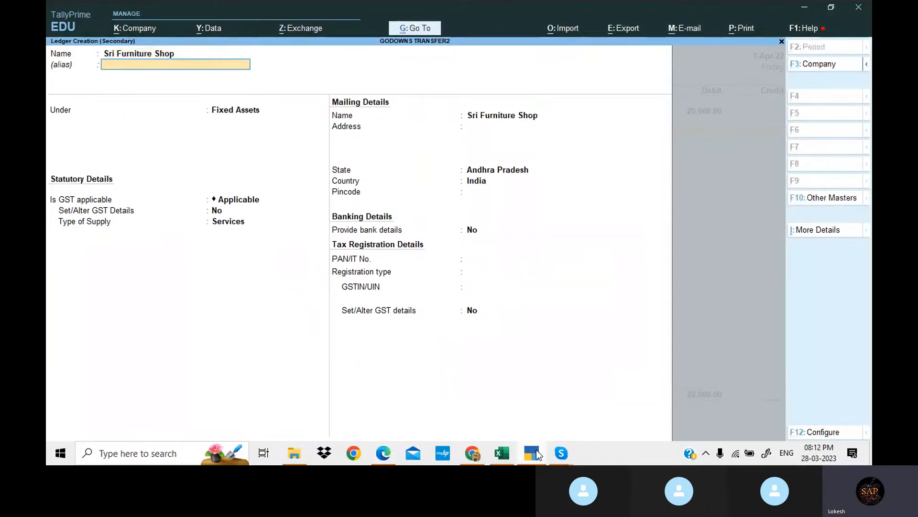
Step: Place the Sri Furniture Shop ledger under Sundry Creditors with the remaining defaults, and save the journal voucher crediting it
key(Return)
text(Sun)
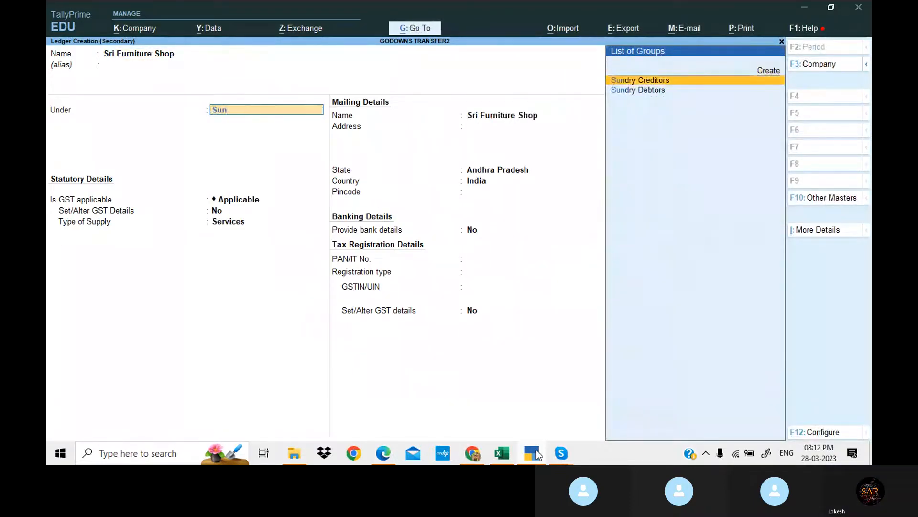
key(Return)
key(Return)
key(Return)
key(Return)
key(Return)
key(Return)
key(Return)
key(Return)
key(Return)
key(Return)
key(Return)
key(Return)
key(Return)
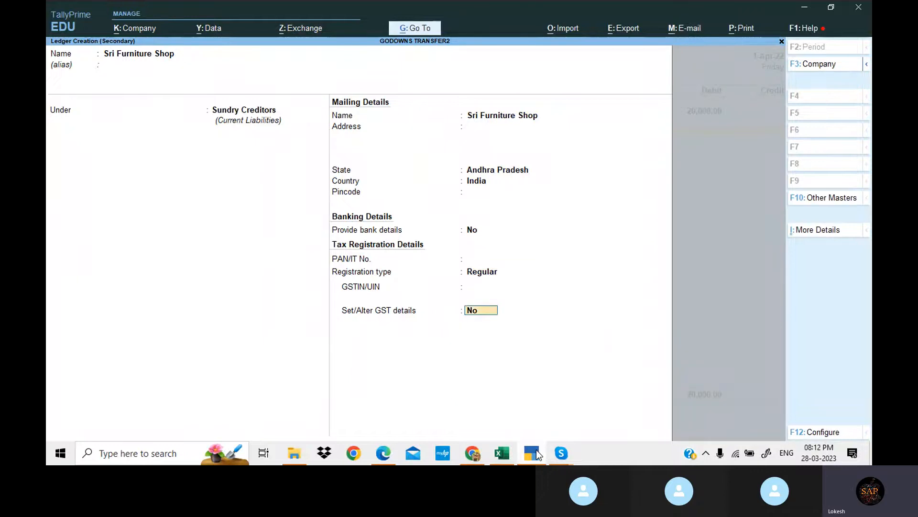
key(Return)
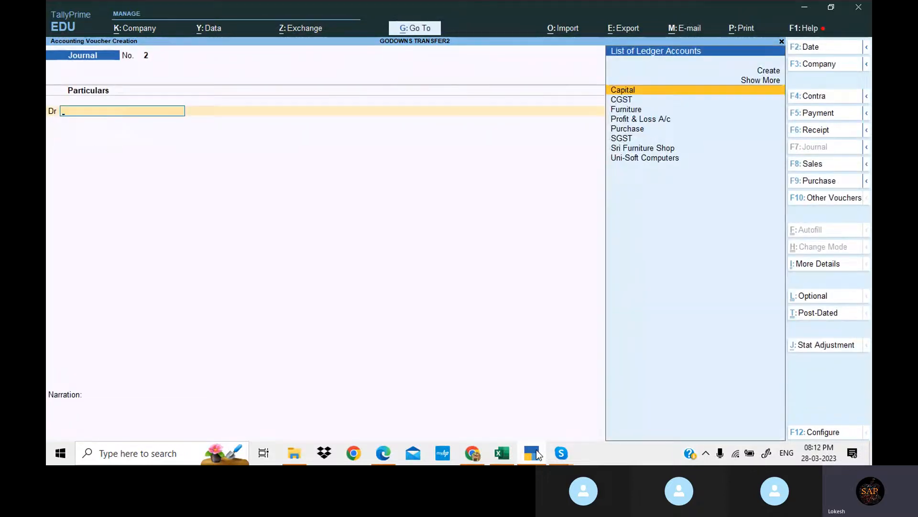
Step: Check the cash deposit transaction in the PDF and start a contra voucher with Cash on the credit line
key(alt)
key(alt+Tab)
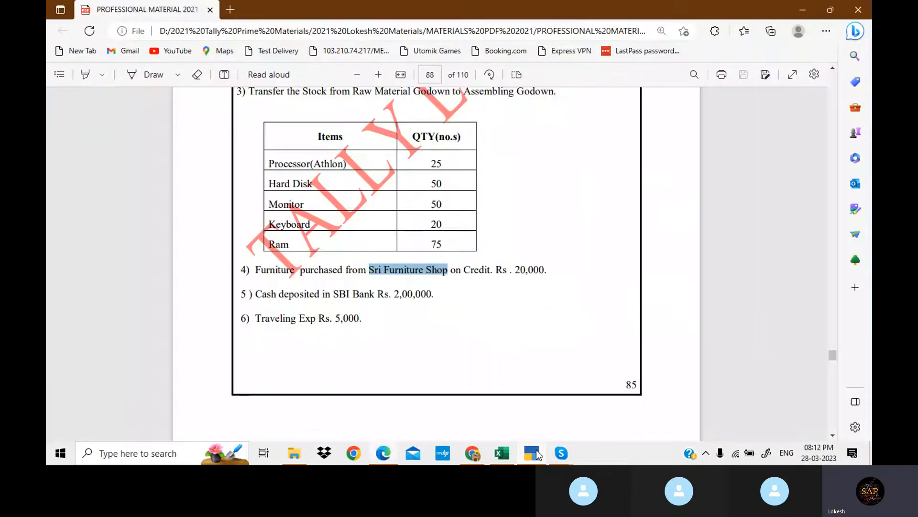
click(537, 452)
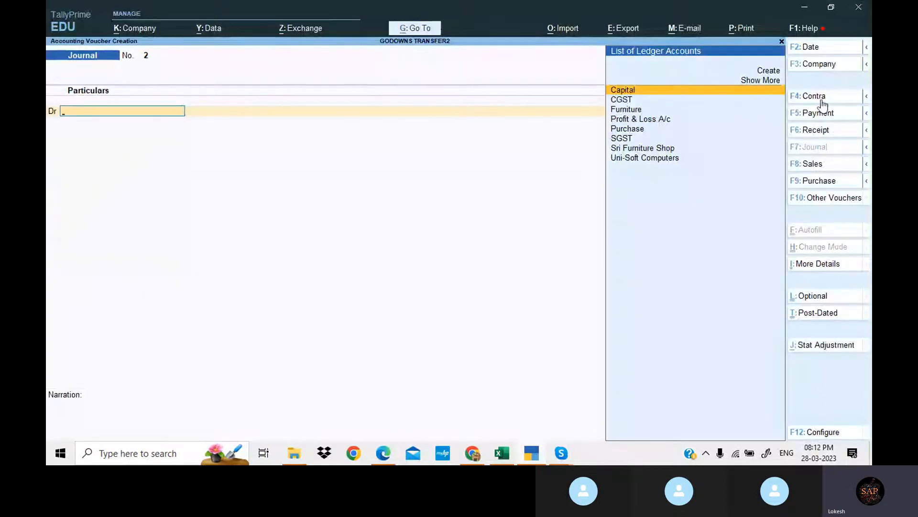
click(822, 98)
key(Return)
Step: Check the deposit amount in the PDF and credit Cash with 2,00,000 in the contra voucher
key(alt)
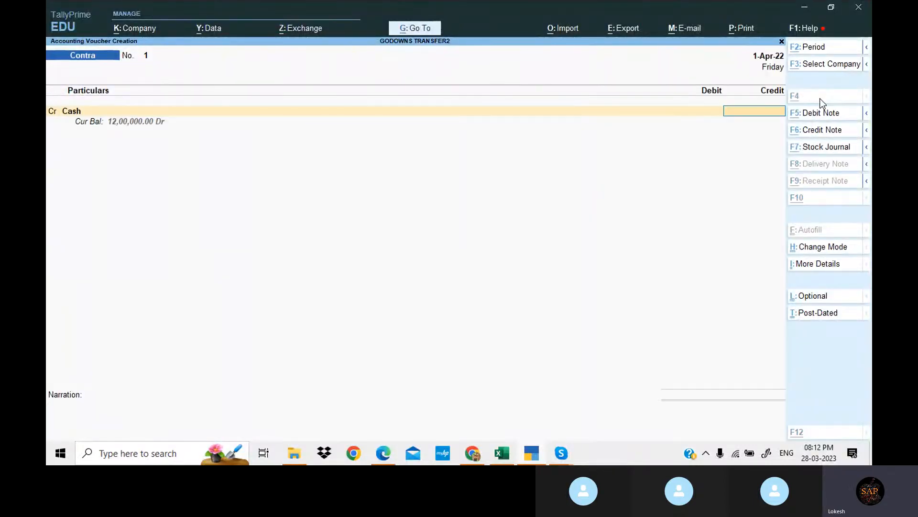
key(alt+Tab)
key(alt+Tab)
text(200000)
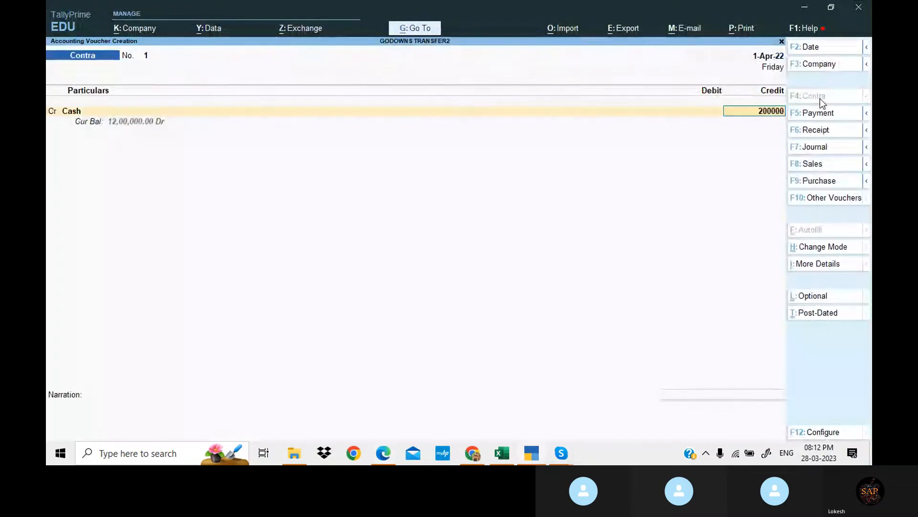
key(Return)
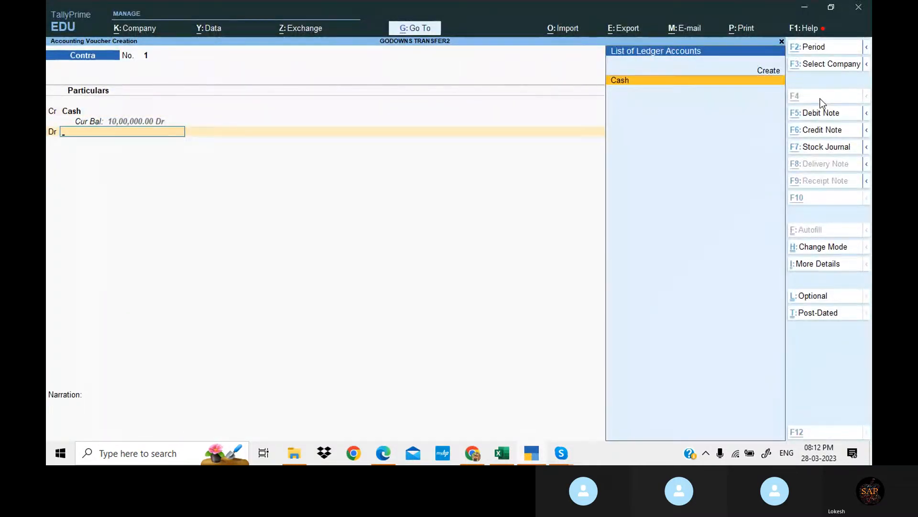
Step: Create a Sbi Bank ledger for the debit line under Bank Accounts, keeping the remaining defaults, and save it
key(alt+c)
text(Sbi Ban)
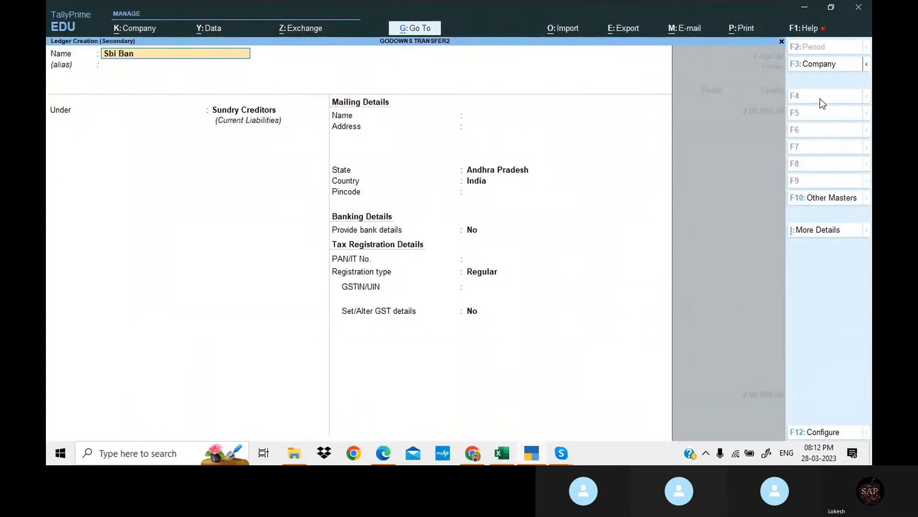
key(Return)
key(Return)
text(Ba)
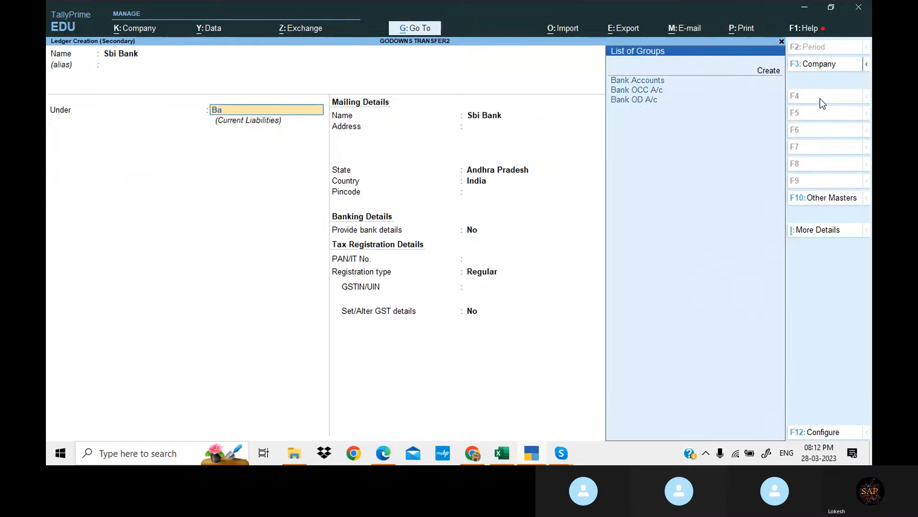
key(Return)
key(Return)
key(Return)
key(Return)
key(Return)
key(Return)
key(Return)
key(Return)
key(Return)
key(Return)
key(Return)
key(Return)
key(Return)
key(Return)
key(Return)
key(Return)
key(Return)
key(Return)
key(Return)
key(Return)
key(Return)
key(Return)
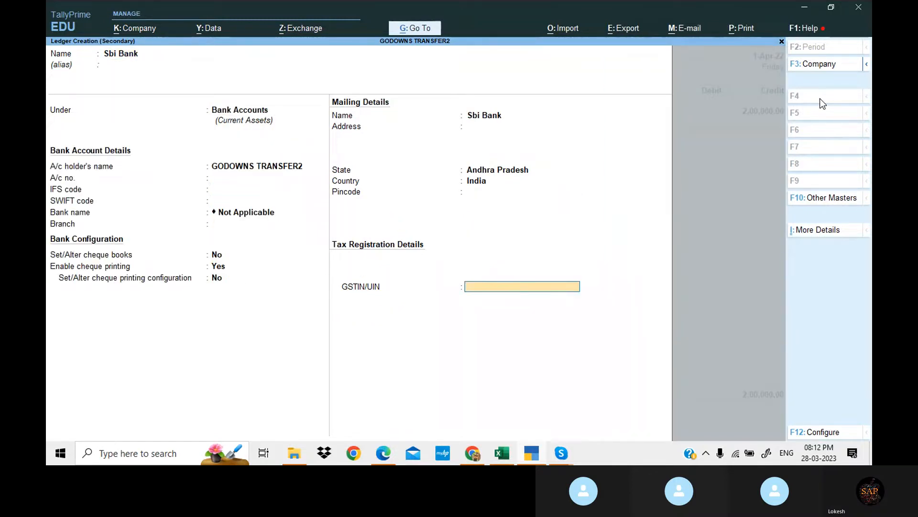
key(Return)
key(Return)
Step: Debit Sbi Bank with 2,00,000, leave the cash denominations blank, and save the contra voucher
key(Return)
key(Return)
key(Return)
key(Return)
key(Return)
key(Return)
key(Return)
key(Return)
key(Return)
key(Return)
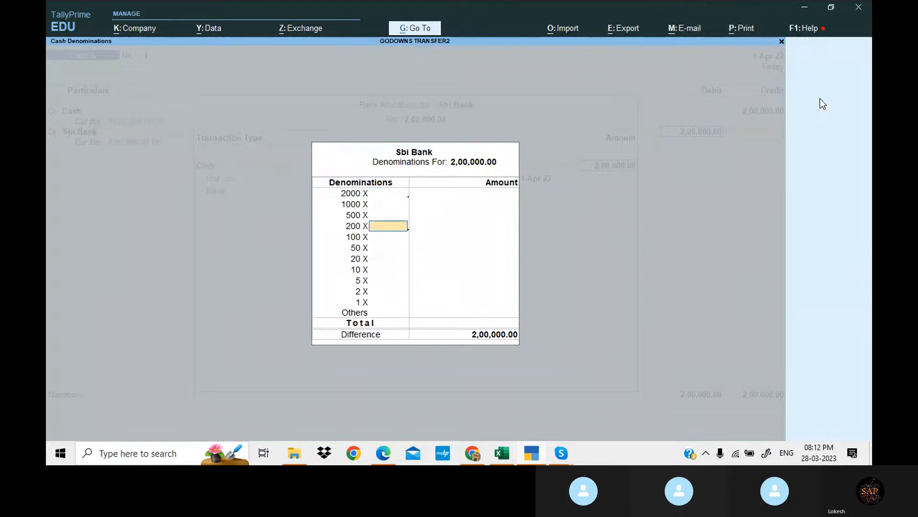
key(Return)
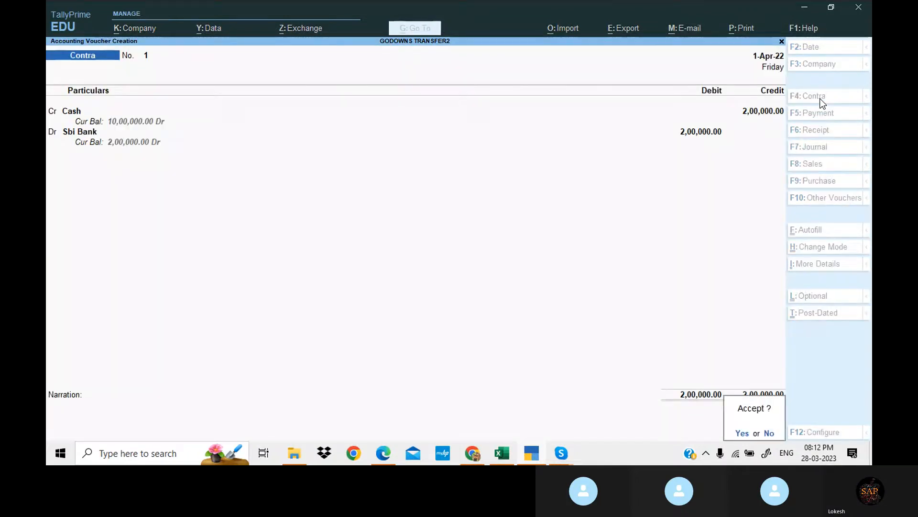
key(Return)
Step: Check the next transaction in the PDF, start a payment voucher, and create a Traveling Exp ledger under Indirect Expenses for its debit line
key(alt+Tab)
key(alt+Tab)
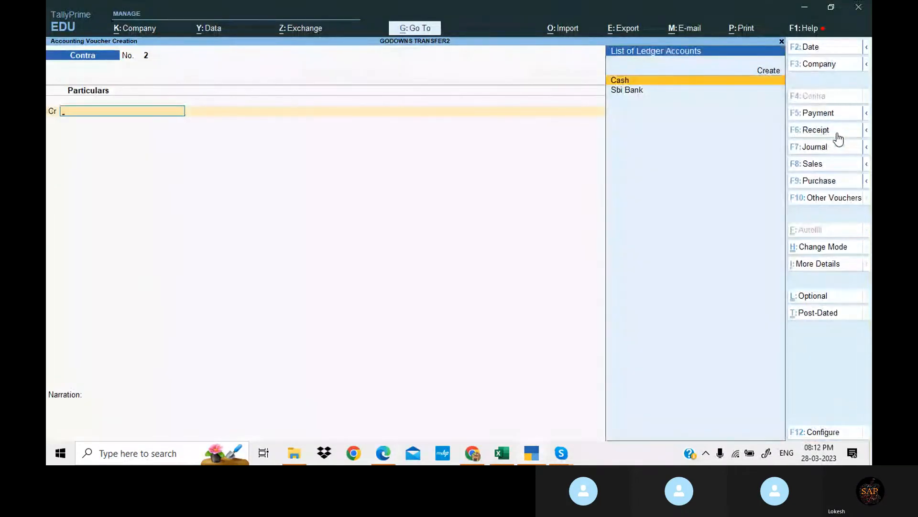
key(alt+c)
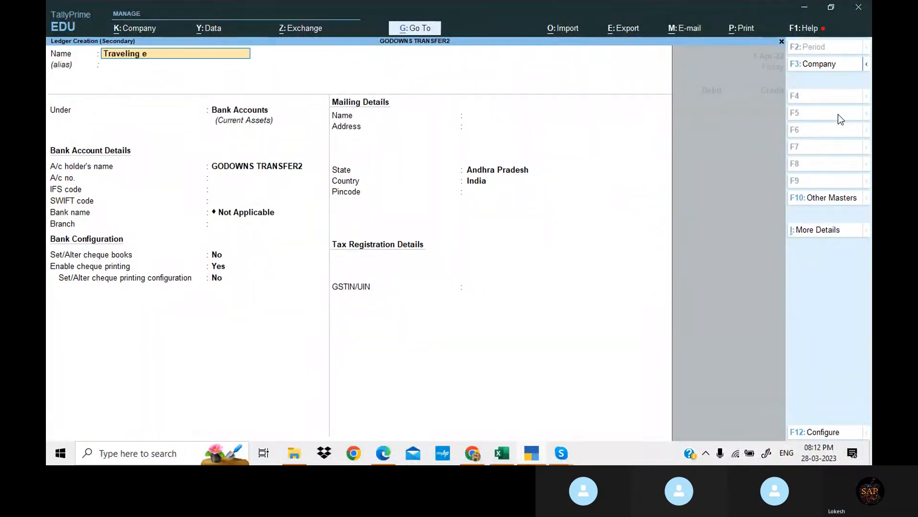
key(Return)
text(Ind)
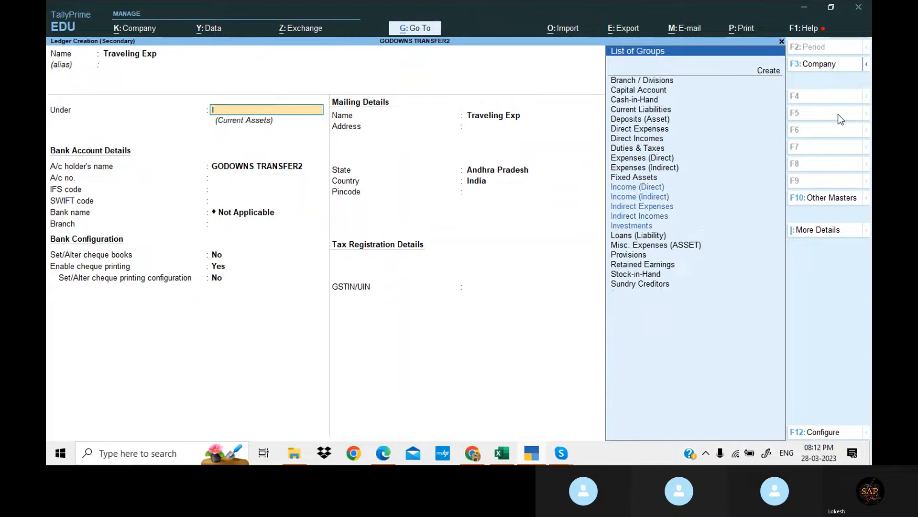
key(Return)
key(Return)
key(Return)
key(Return)
key(ctrl+a)
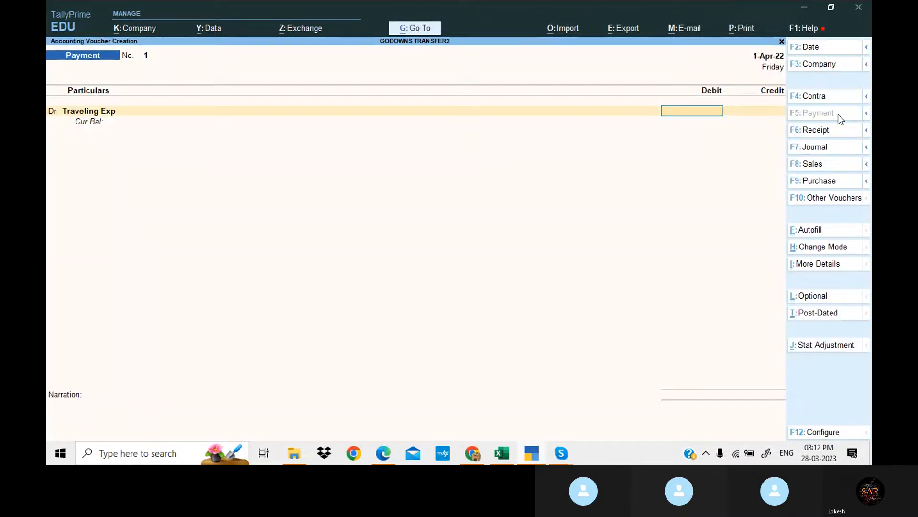
Step: Check the expense amount in the PDF, debit Traveling Exp with 5,000, credit Cash, and save the payment voucher
key(alt+Tab)
key(alt+Tab)
text(5,00)
text(000)
key(Return)
key(Down)
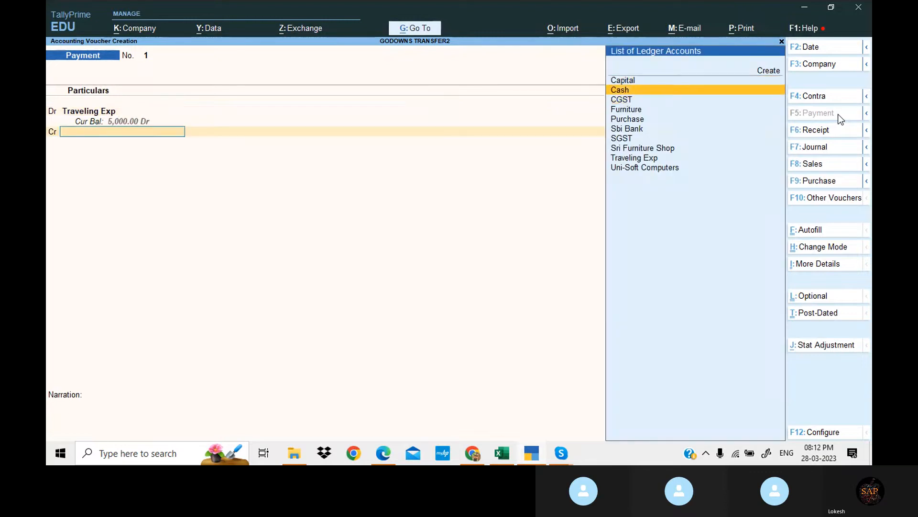
key(Return)
key(Return)
key(Return)
key(Return)
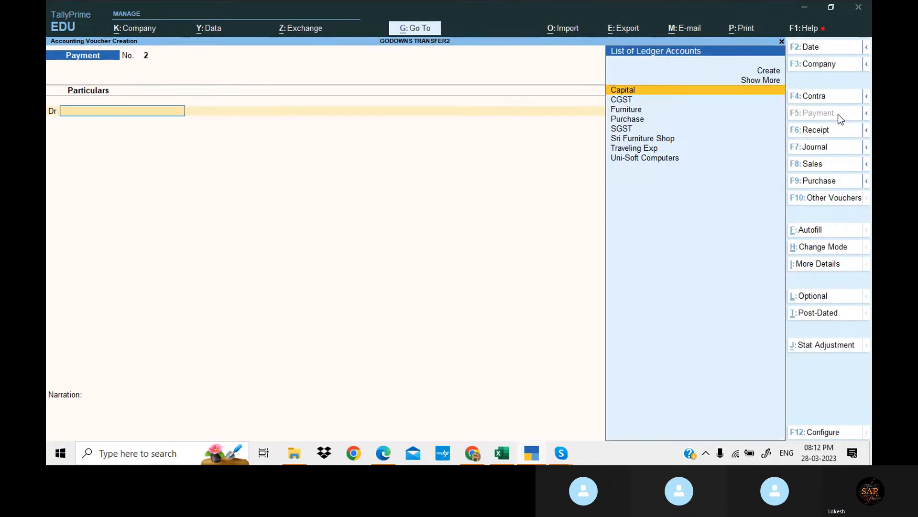
Step: Leave voucher entry and open the Profit & Loss account in detailed view
key(Escape)
key(y)
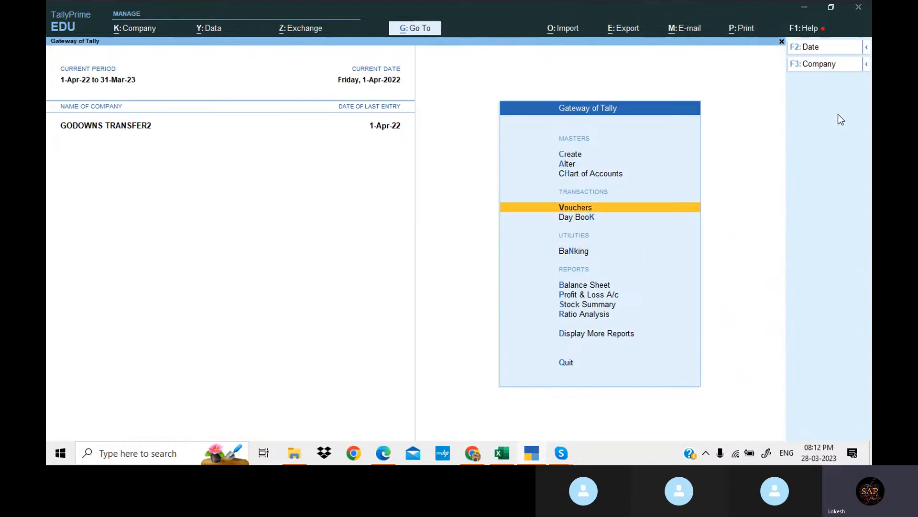
key(Down)
key(Down)
key(Down)
key(Down)
key(Return)
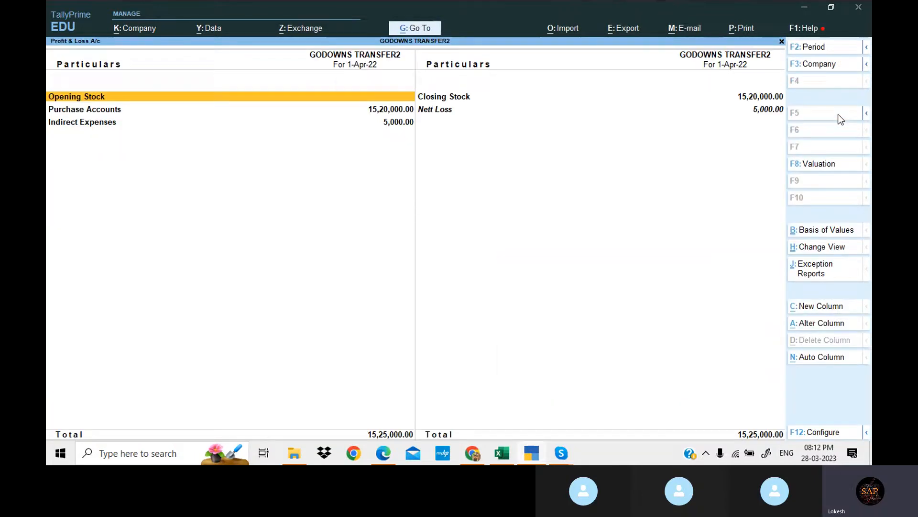
click(840, 118)
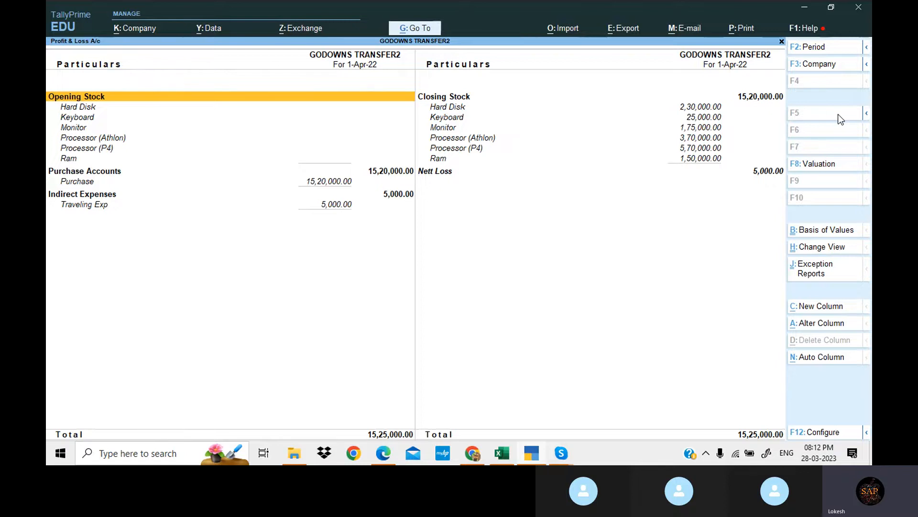
Step: Review the godown transfer quantities in the PDF and open the Stock Summary with godown-wise details
click(532, 453)
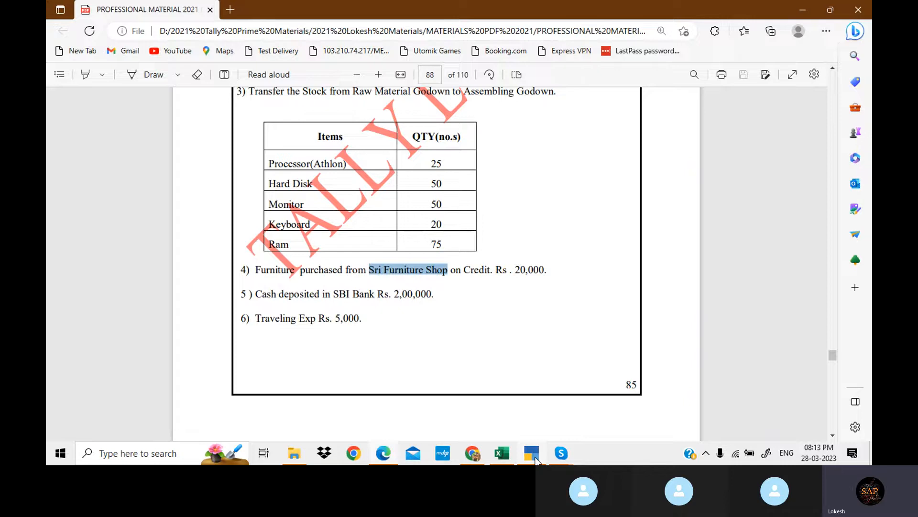
scroll(536, 459, up, 3)
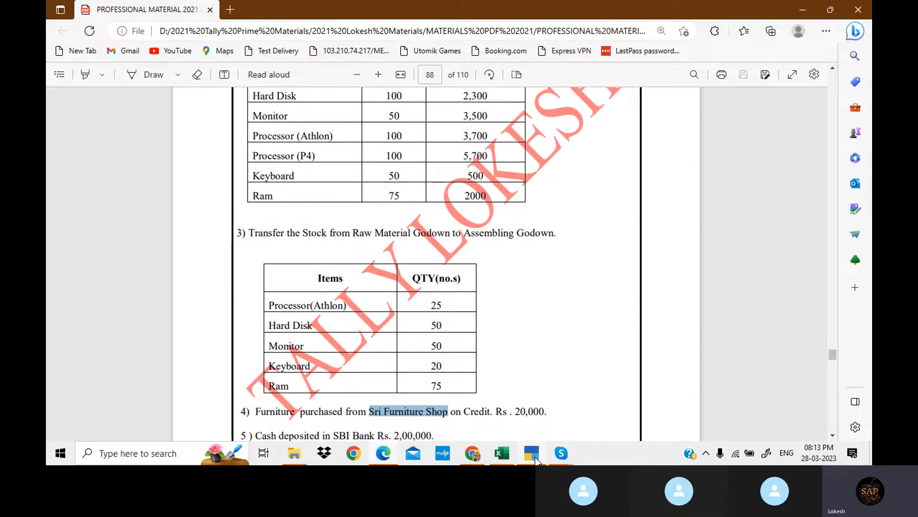
click(532, 453)
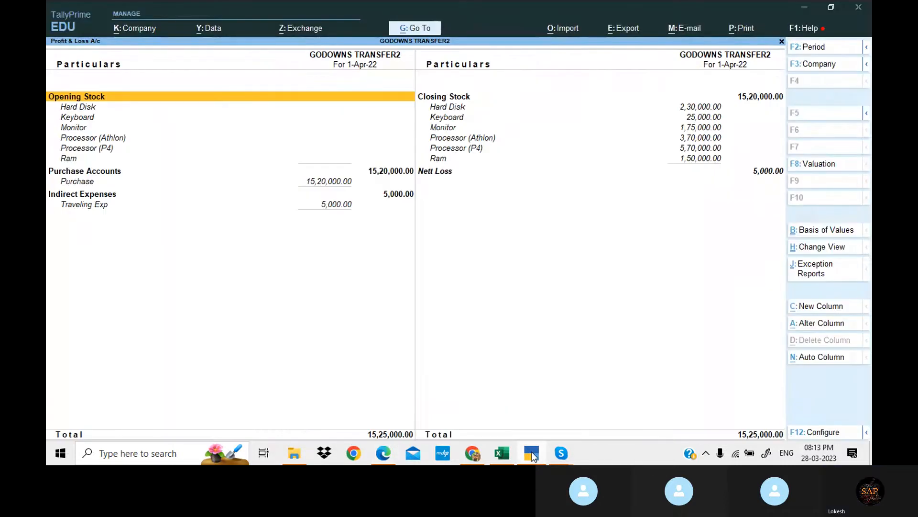
key(Escape)
key(Down)
key(Return)
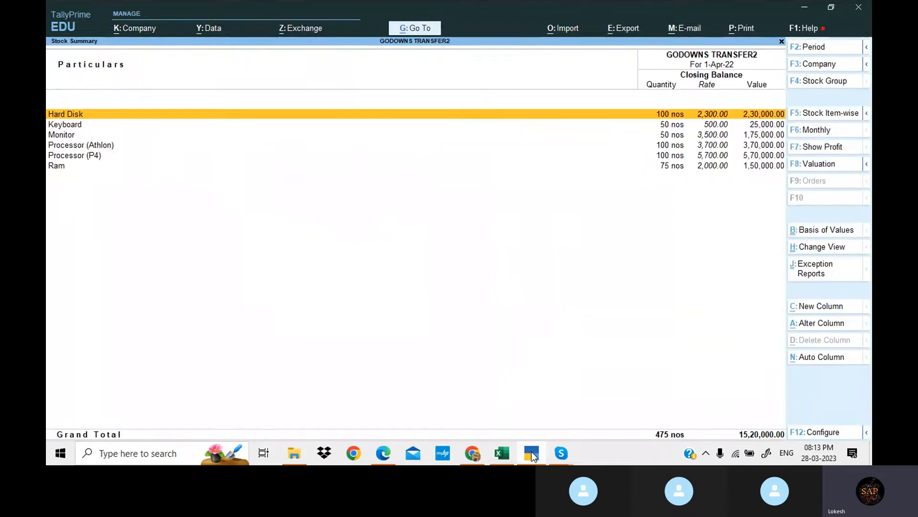
key(alt+F5)
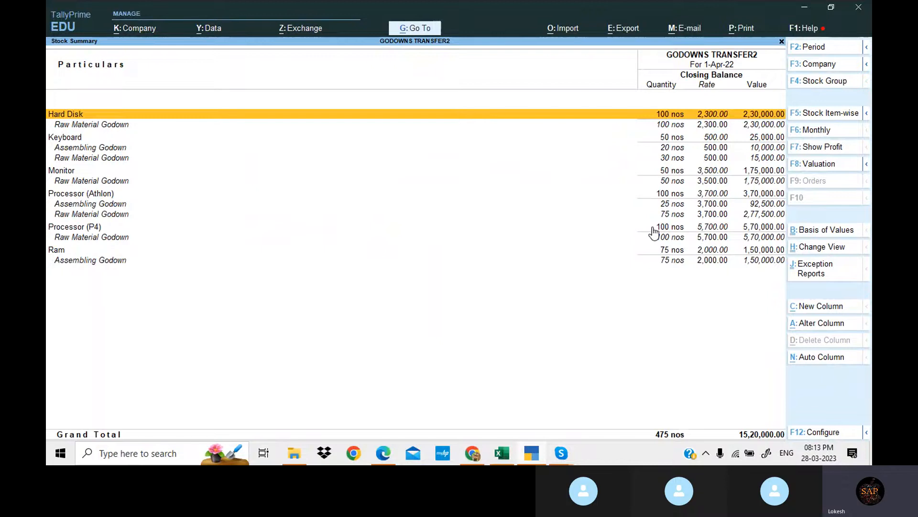
Step: Compare the Stock Summary's item-wise and group-wise views in condensed form, and show the godown-wise details again
click(826, 120)
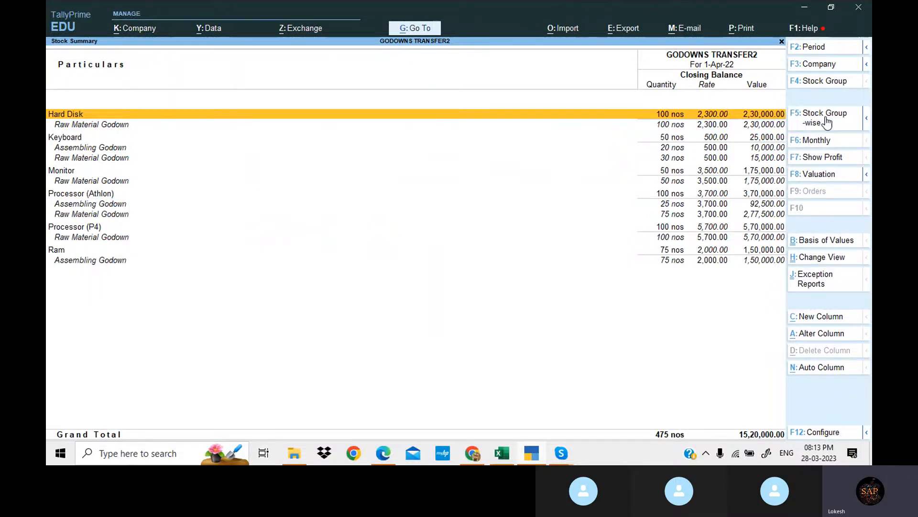
click(868, 119)
click(765, 140)
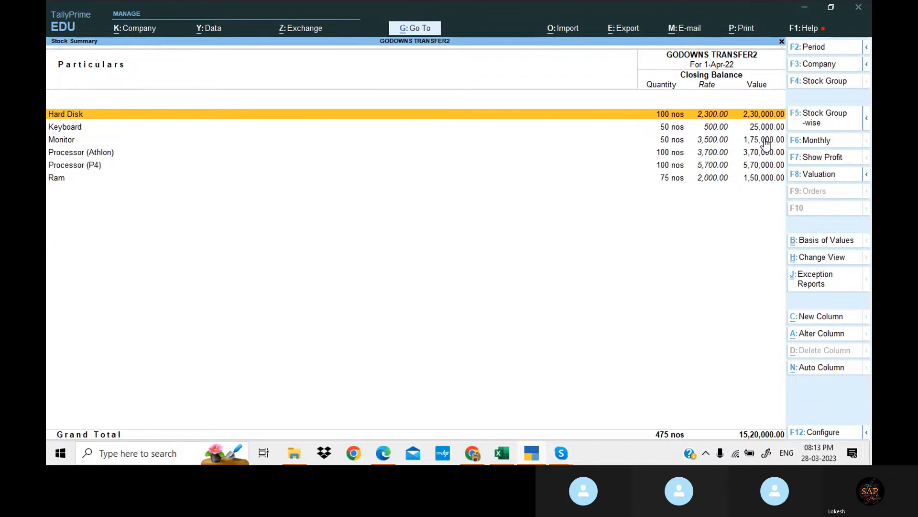
click(867, 121)
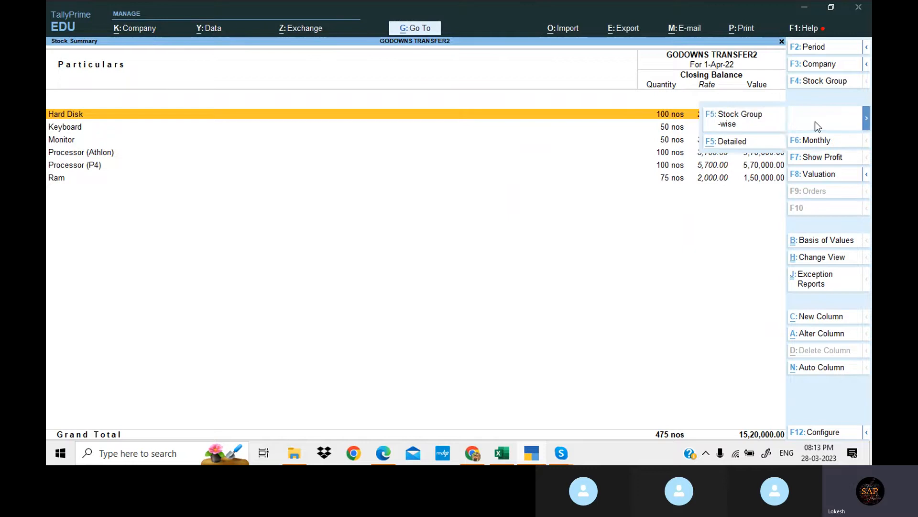
click(761, 119)
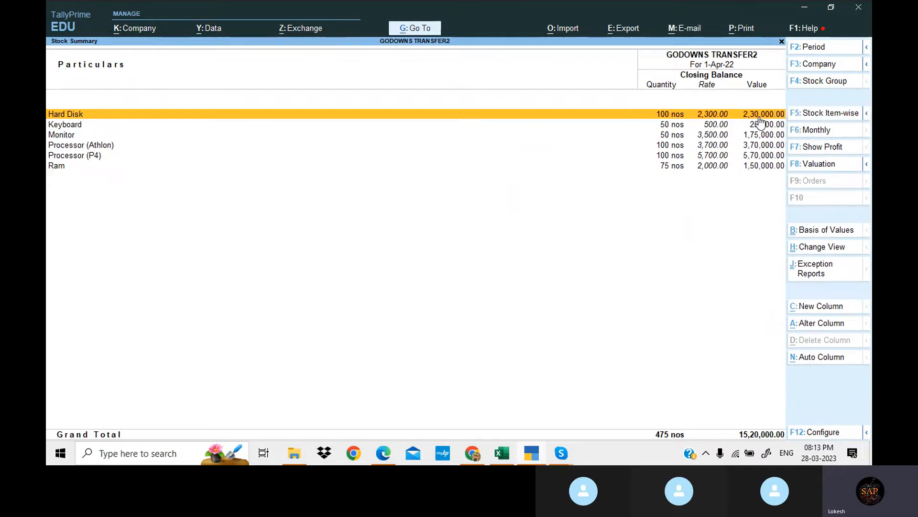
key(alt+F5)
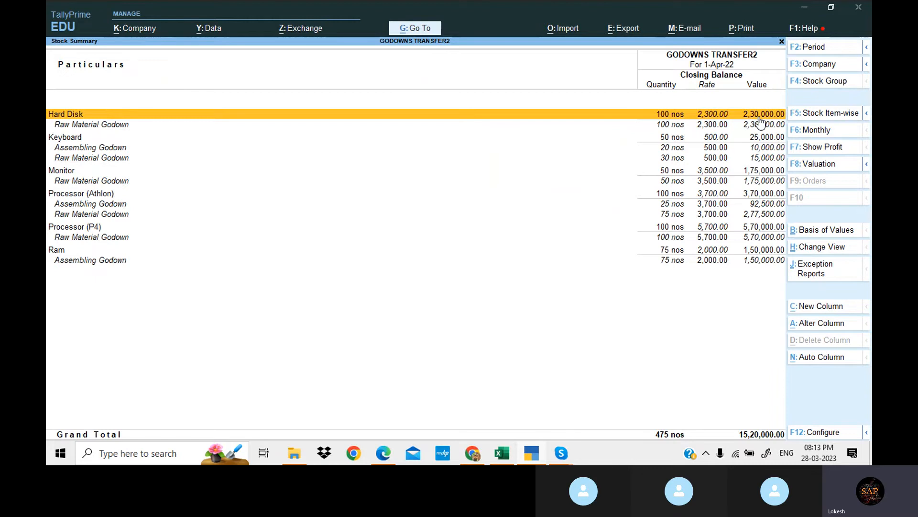
Step: Close the Stock Summary and switch to the Skype call window
key(Escape)
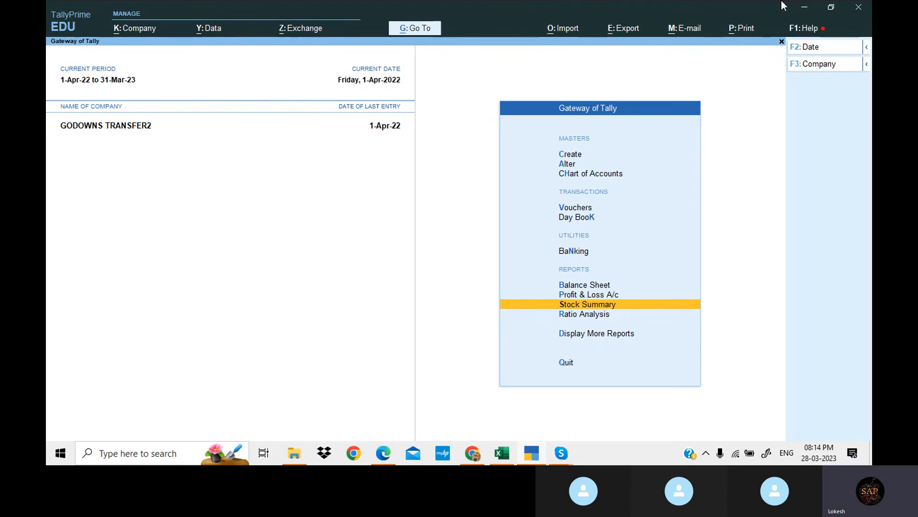
click(563, 453)
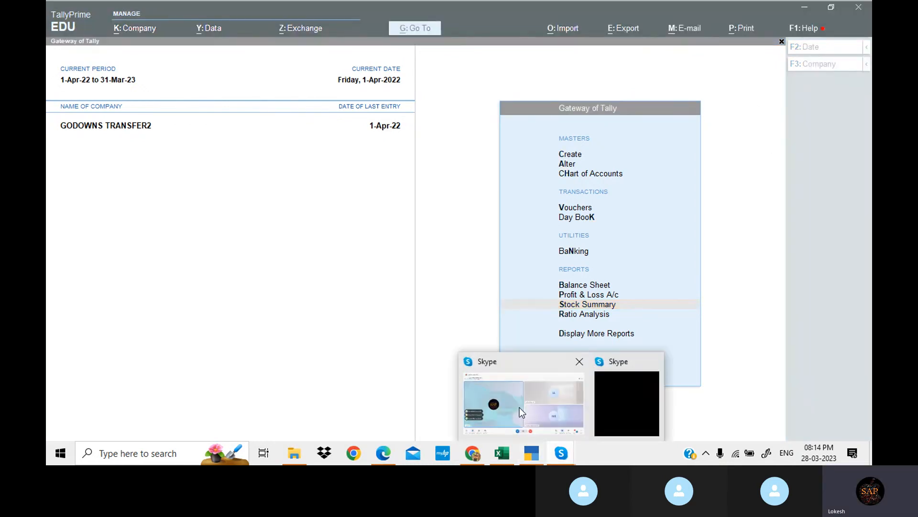
click(519, 406)
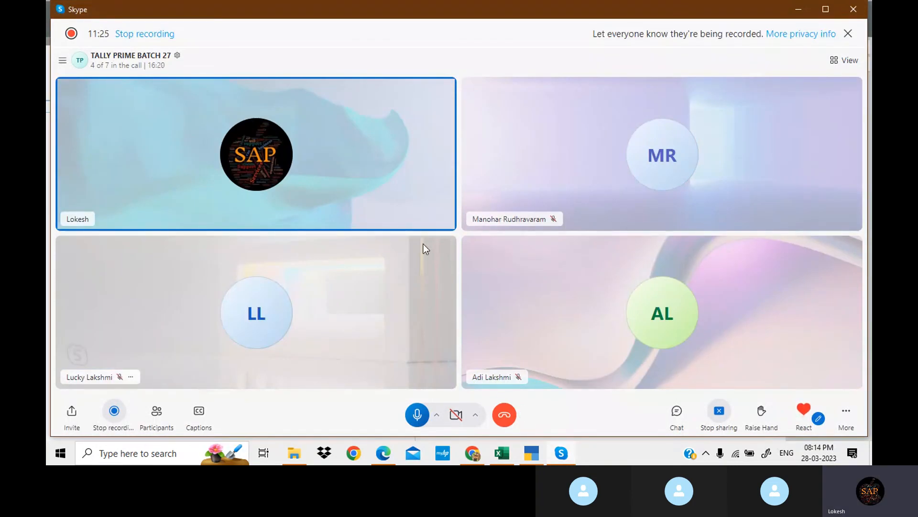